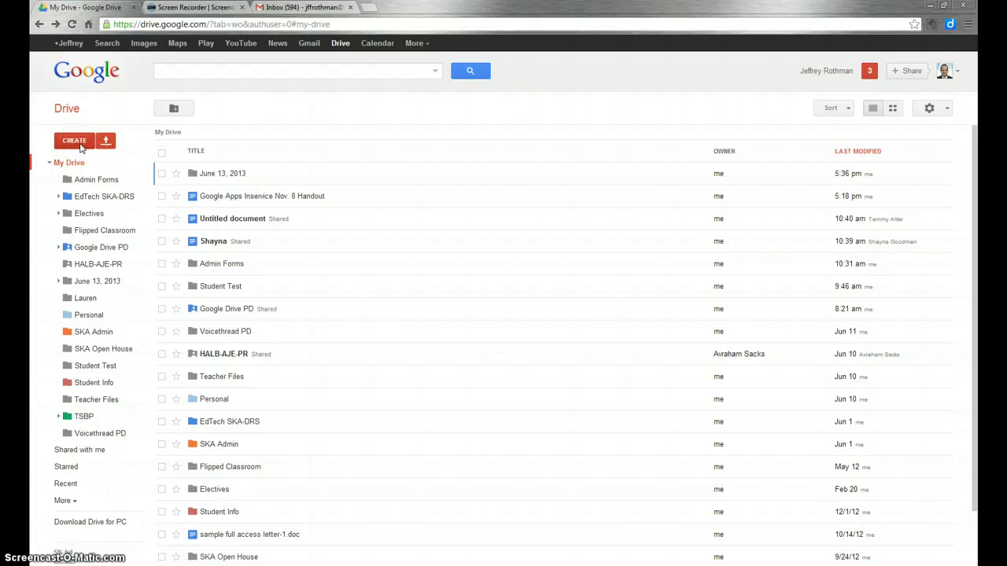
{"action": "left_click", "coordinate": [77, 142]}
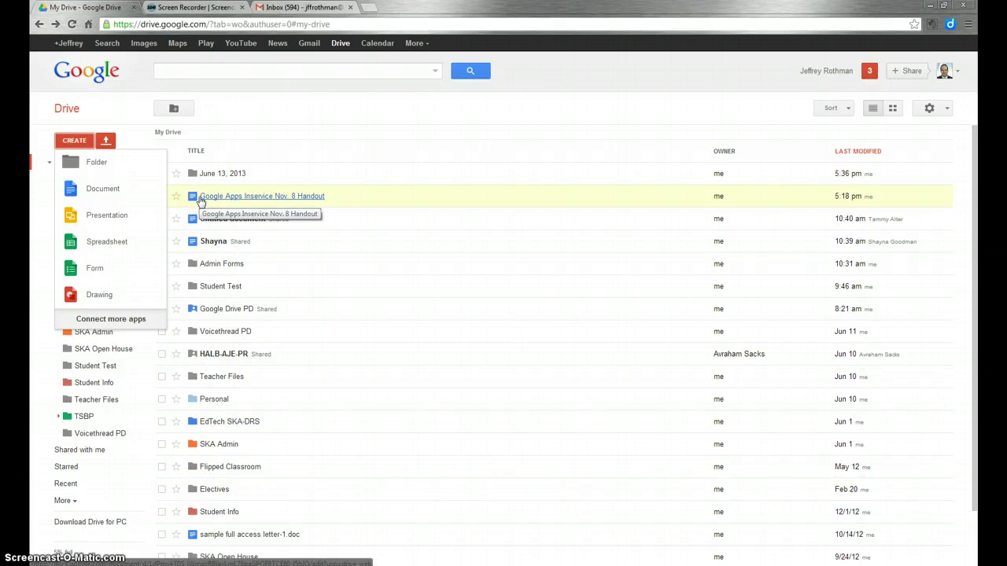
{"action": "left_click", "coordinate": [309, 125]}
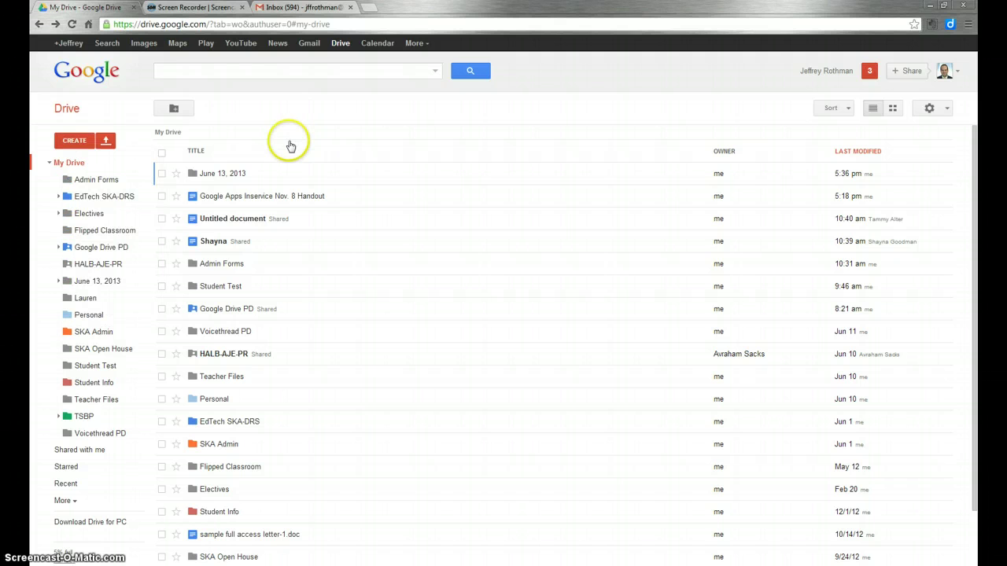
{"action": "left_click", "coordinate": [313, 171]}
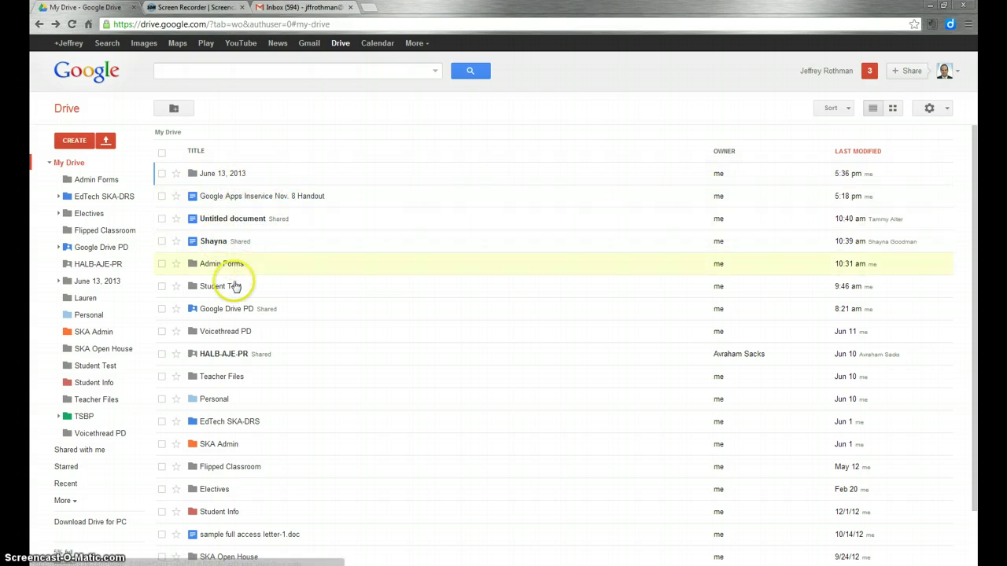
Open the document "Google Drive PD - Share #1" from the Google Drive PD folder.
{"action": "left_click", "coordinate": [219, 312]}
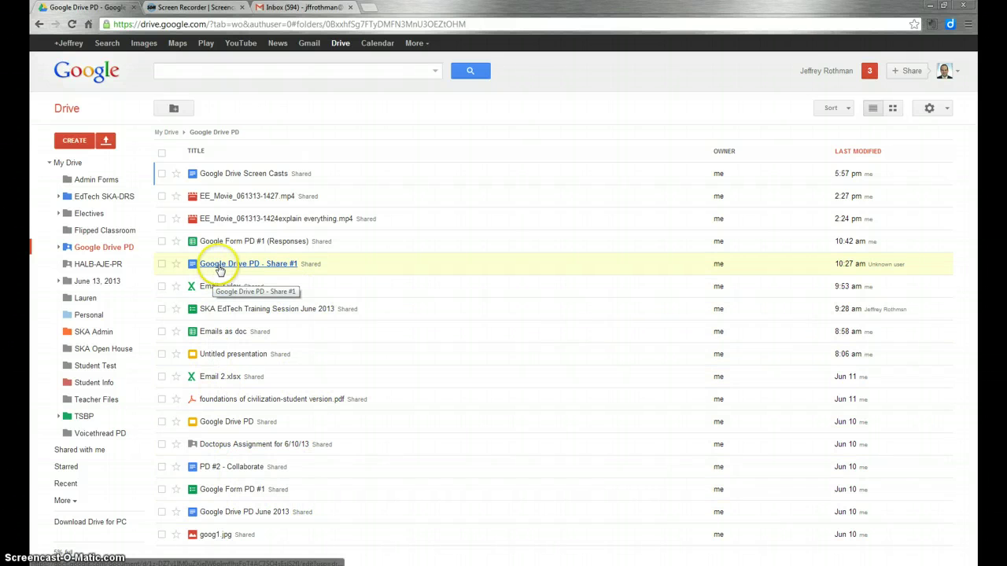
{"action": "left_click", "coordinate": [279, 266]}
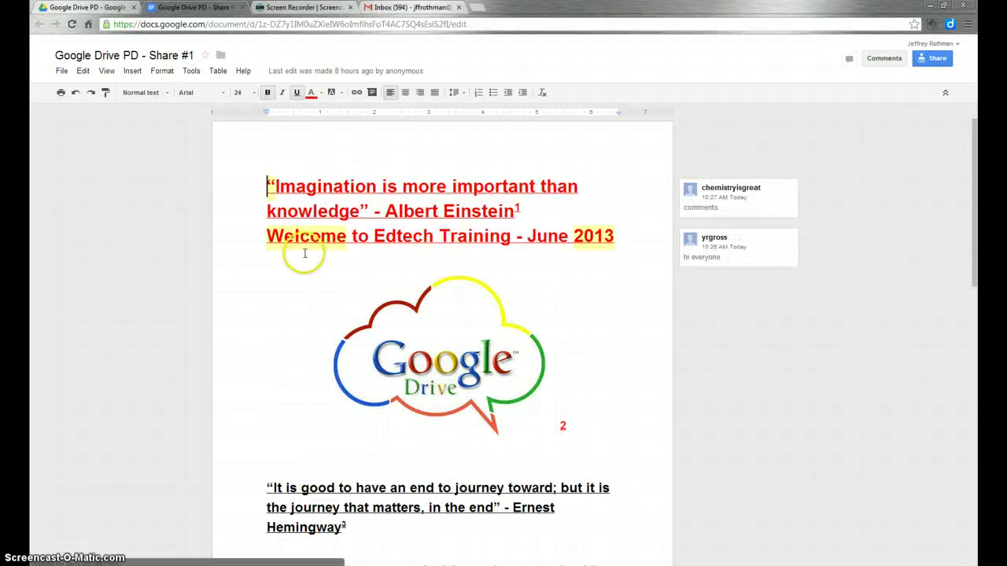
Delete the red Einstein quote and the welcome line above the Google Drive logo, and look over the remaining content.
{"action": "left_click_drag", "start_coordinate": [265, 189], "coordinate": [623, 238]}
{"action": "key", "text": "Delete"}
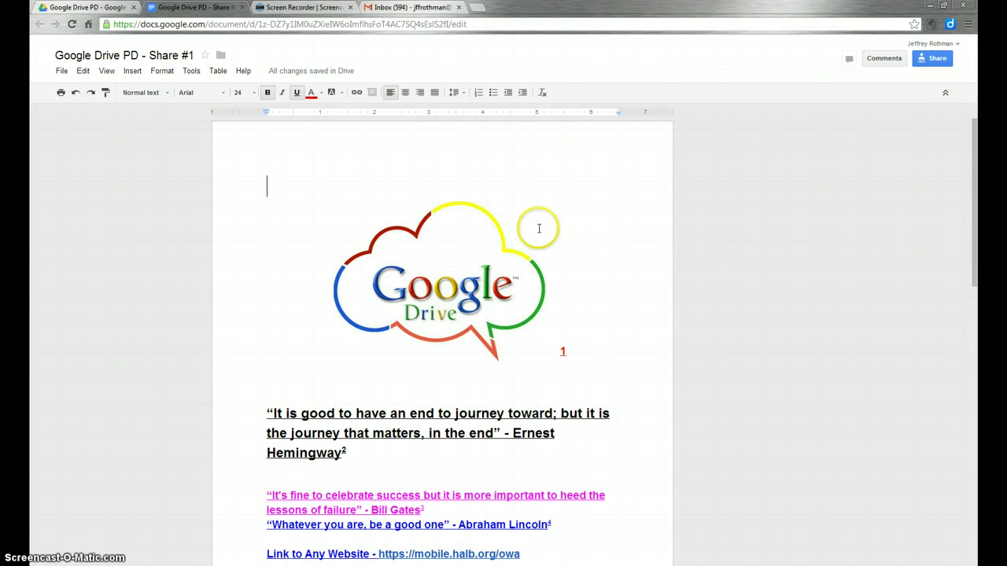
{"action": "left_click", "coordinate": [432, 284]}
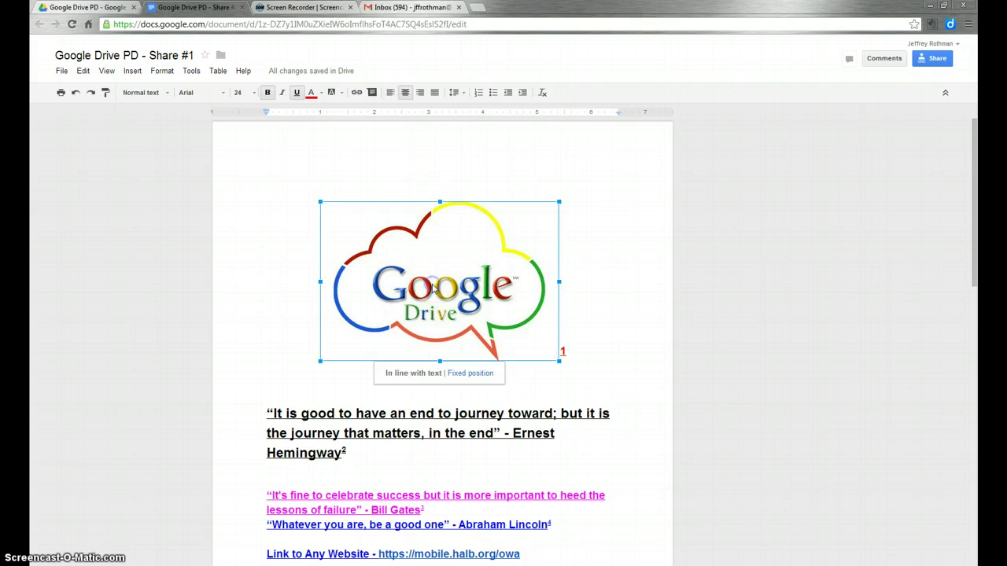
{"action": "scroll", "coordinate": [580, 303], "scroll_direction": "down", "scroll_amount": 3}
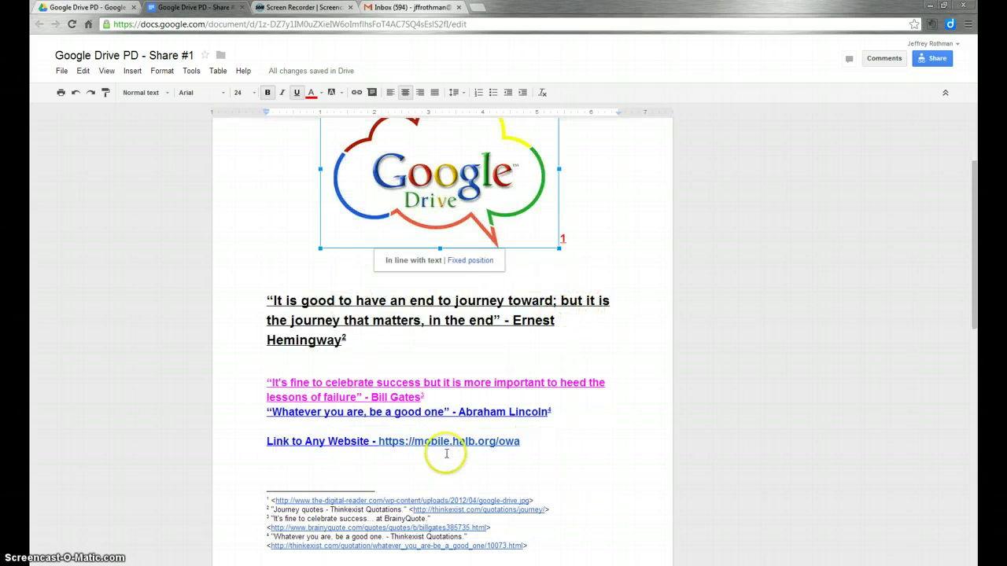
{"action": "scroll", "coordinate": [471, 293], "scroll_direction": "up", "scroll_amount": 3}
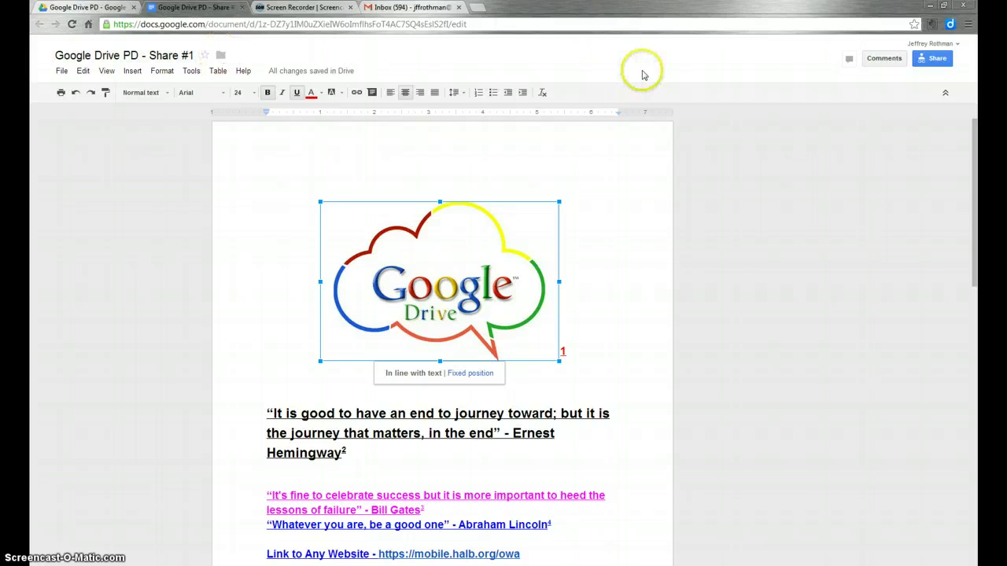
{"action": "mouse_move", "coordinate": [272, 74]}
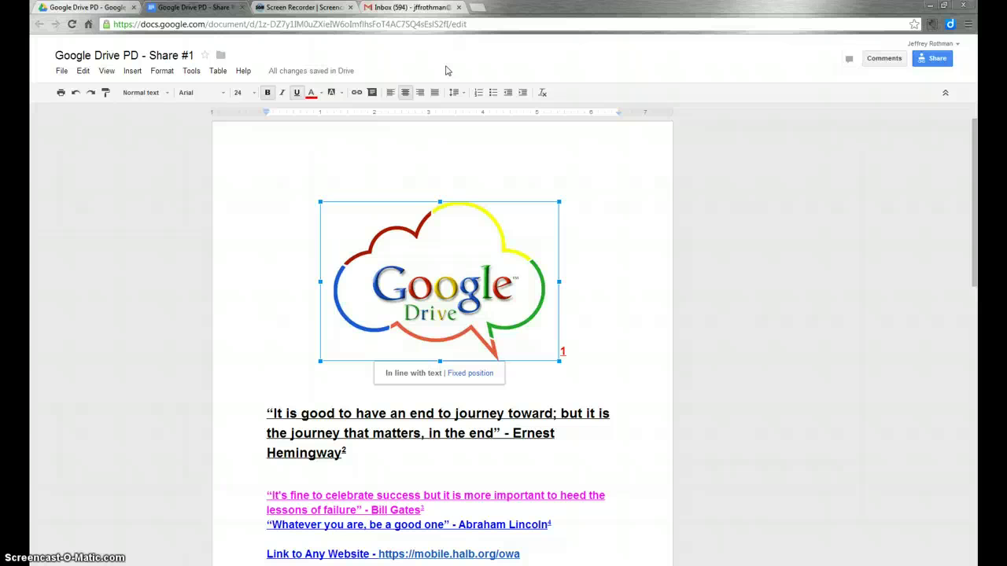
Enter the sample text "sdhdklhjsdalsad" on the empty line above the Google Drive logo.
{"action": "left_click", "coordinate": [362, 163]}
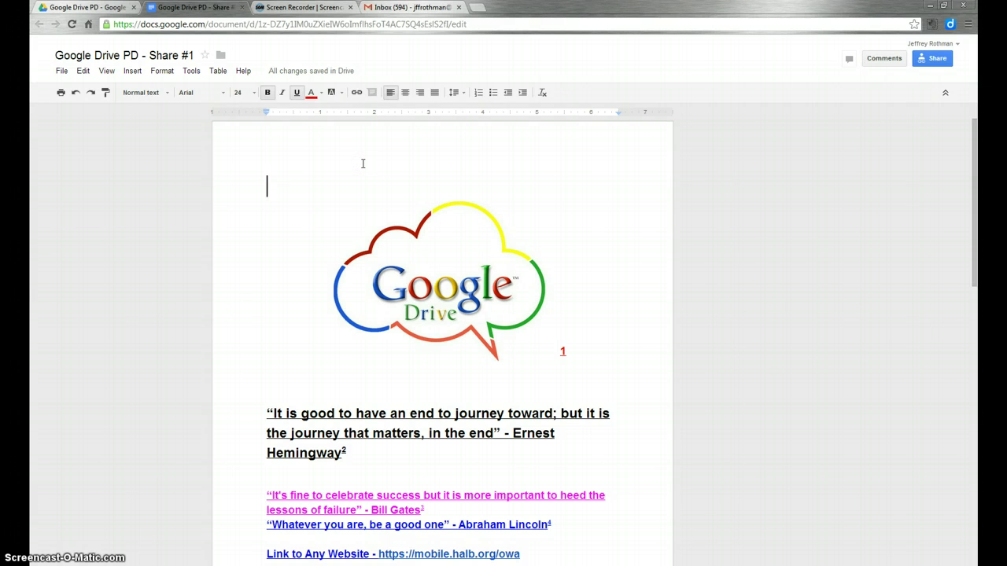
{"action": "type", "text": "sdhdklhjsdalsad"}
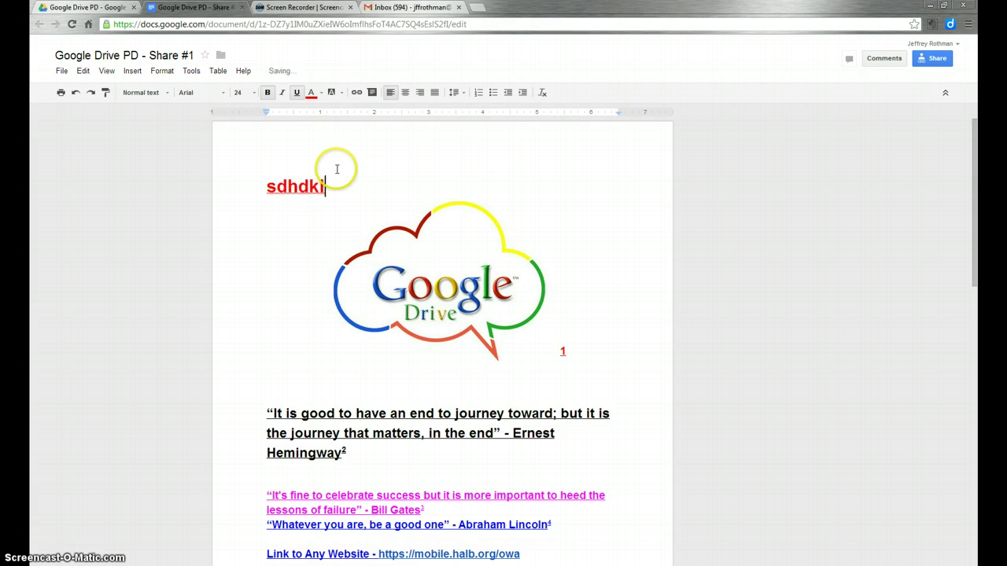
Switch the text colour to bright green and add the lines "sdfas", "dfasdf" and "asdlkfdflkal" below the red text.
{"action": "left_click", "coordinate": [324, 93]}
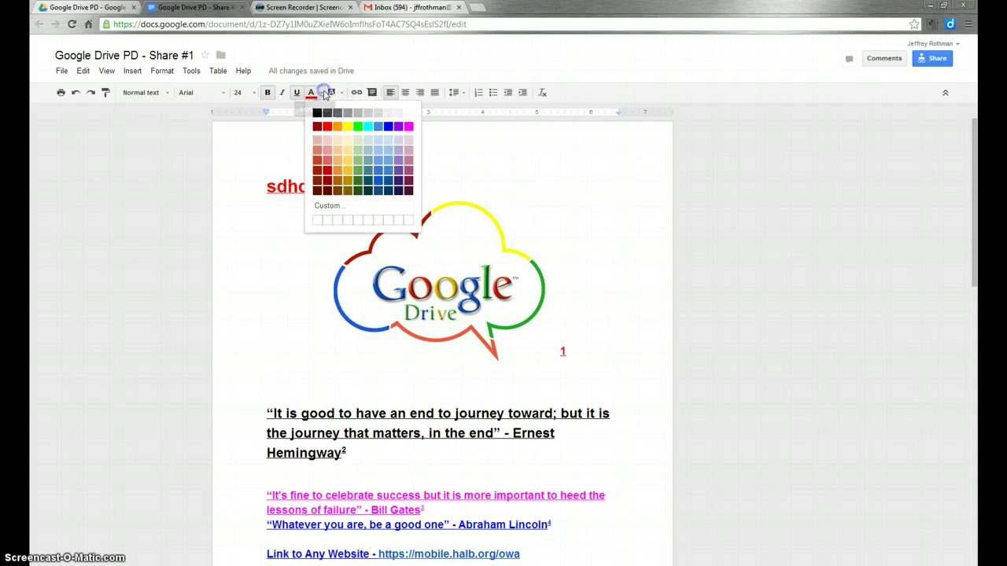
{"action": "left_click", "coordinate": [361, 126]}
{"action": "key", "text": "Return"}
{"action": "type", "text": "sdfas"}
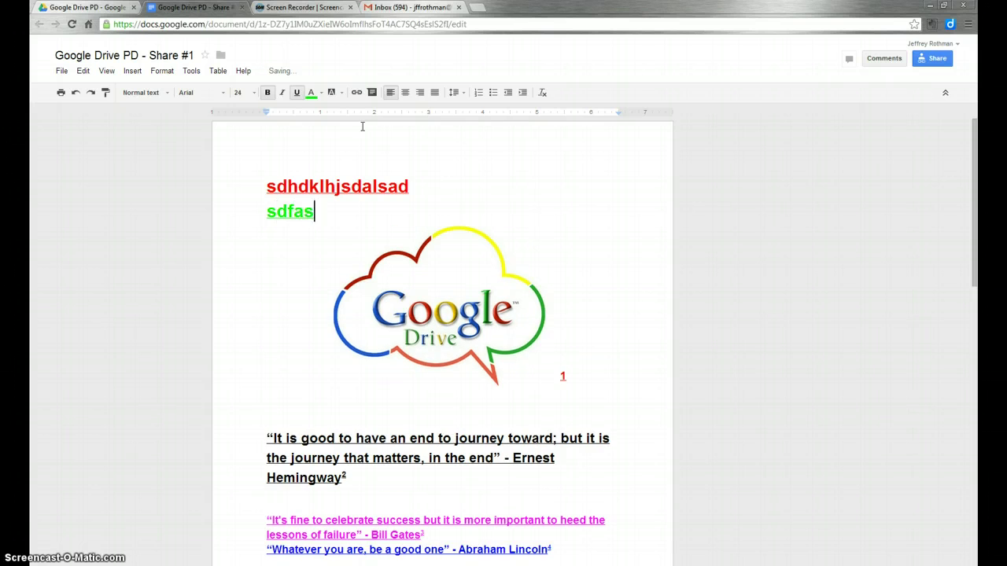
{"action": "key", "text": "Return"}
{"action": "type", "text": "dfasdf"}
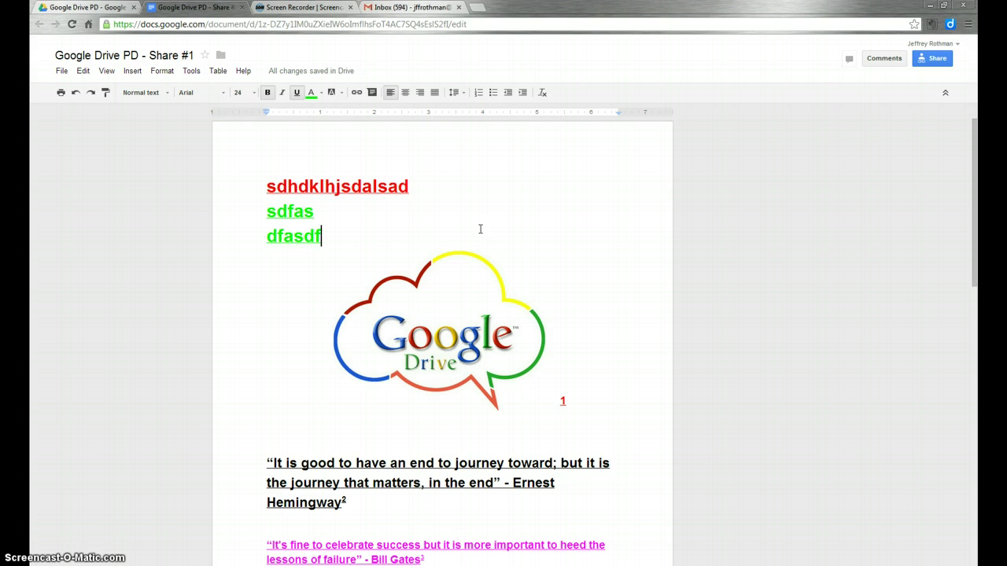
{"action": "key", "text": "Return"}
{"action": "type", "text": "asdlkfdflkal"}
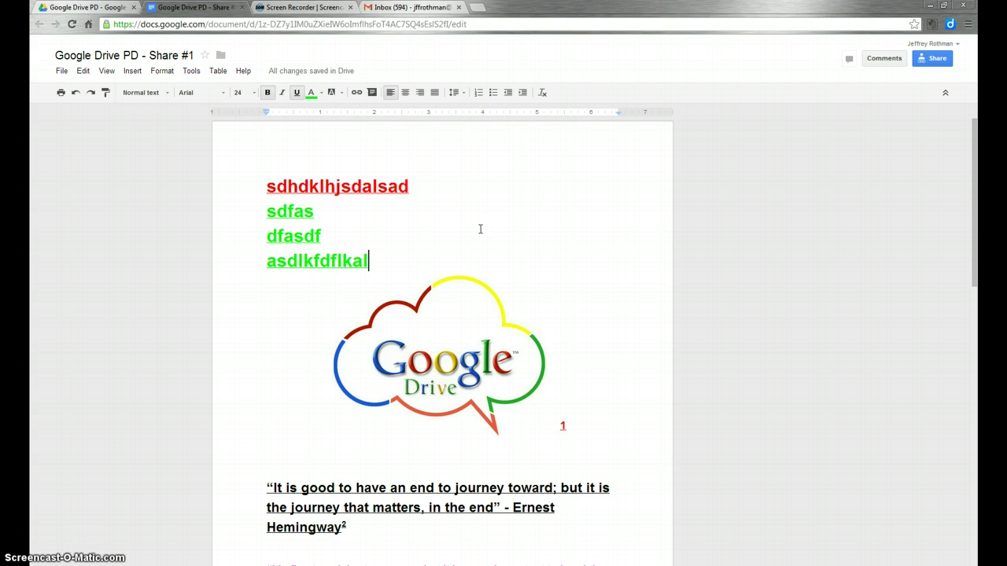
{"action": "left_click", "coordinate": [458, 229]}
Review who has access to the document in its sharing settings, and close them.
{"action": "left_click", "coordinate": [62, 72]}
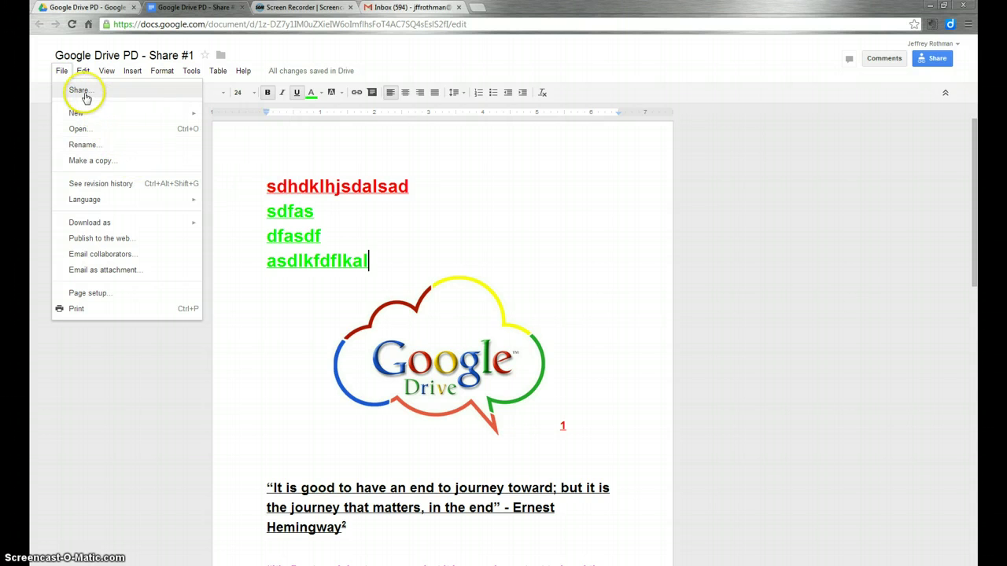
{"action": "left_click", "coordinate": [82, 92]}
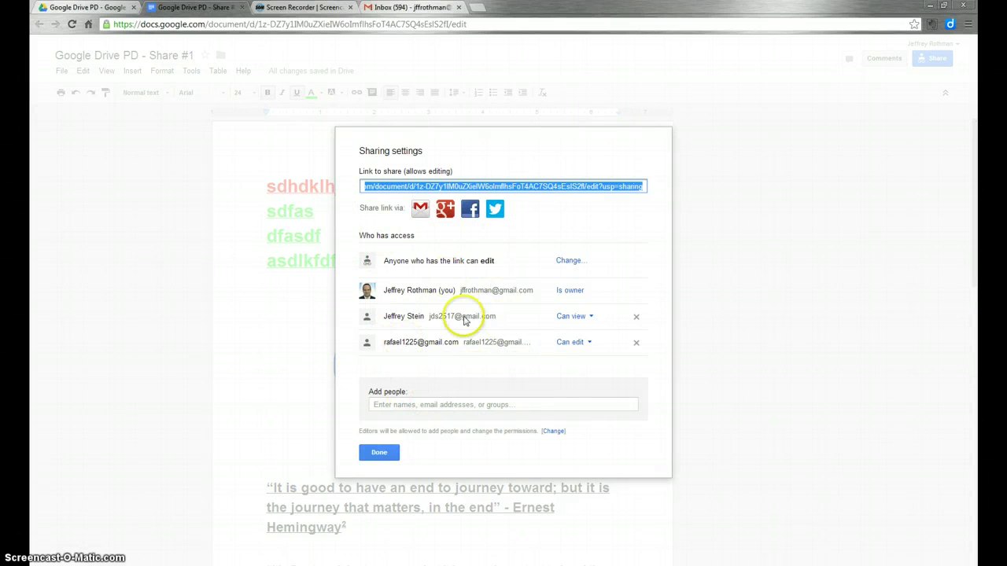
{"action": "left_click", "coordinate": [381, 455]}
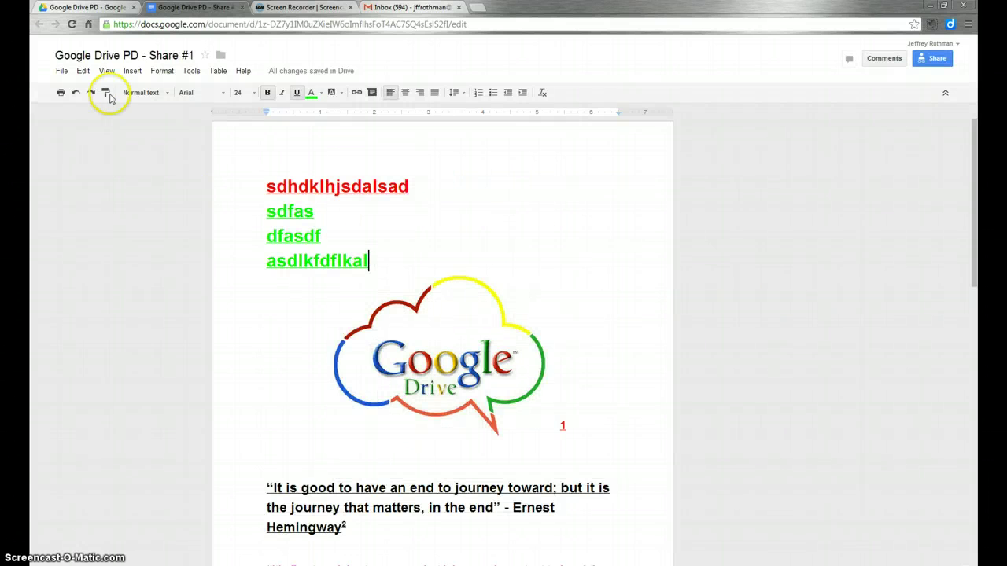
Bring up the My Drive file list with the document's Open command, and close its tab.
{"action": "left_click", "coordinate": [61, 72]}
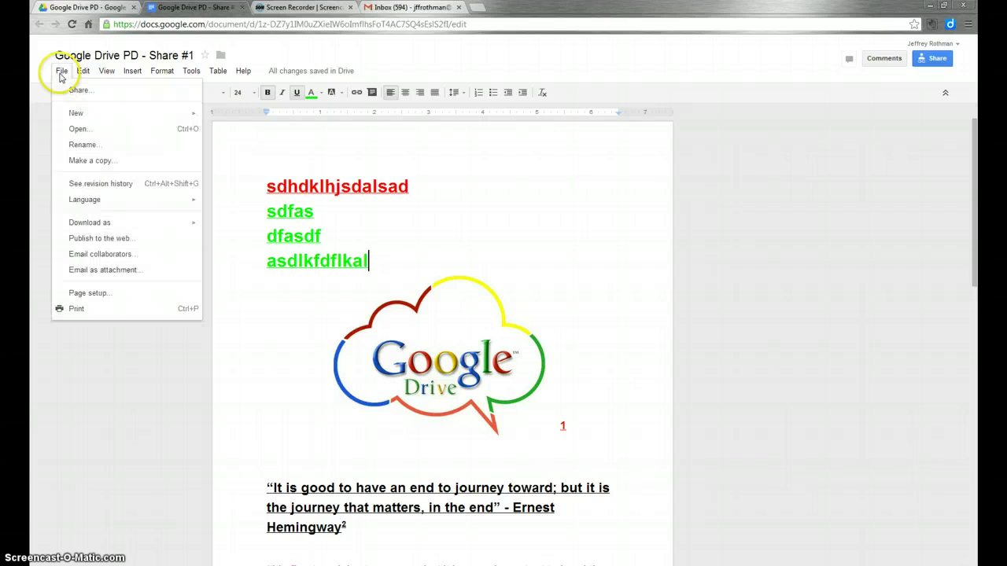
{"action": "left_click", "coordinate": [81, 131]}
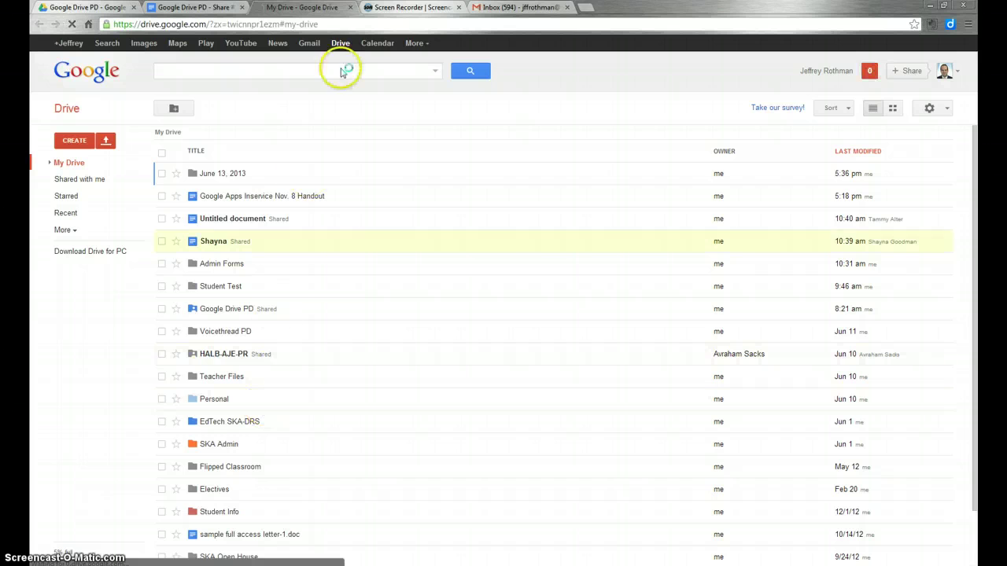
{"action": "left_click", "coordinate": [350, 8]}
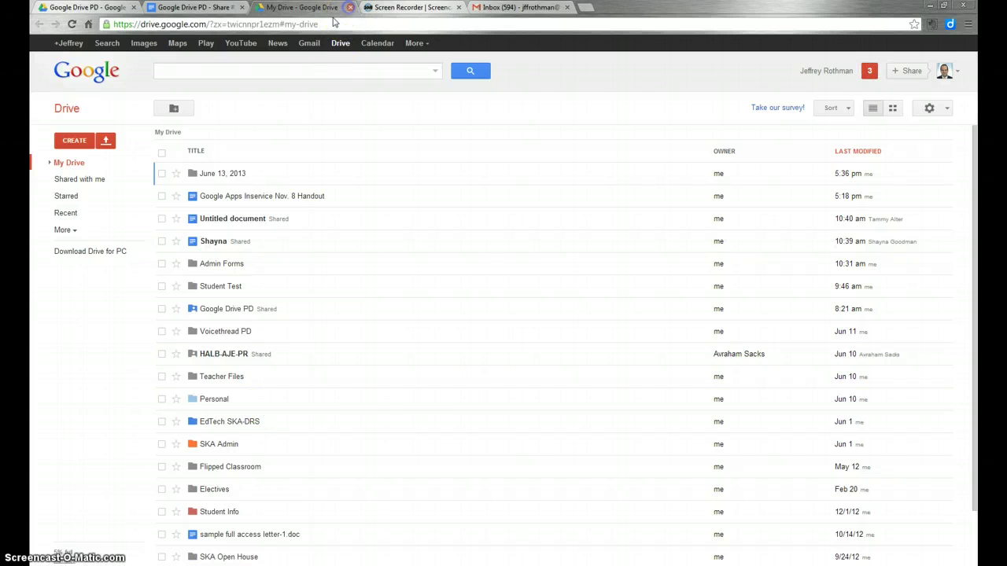
Bring up the document's rename dialog from its title and cancel it.
{"action": "left_click", "coordinate": [62, 71]}
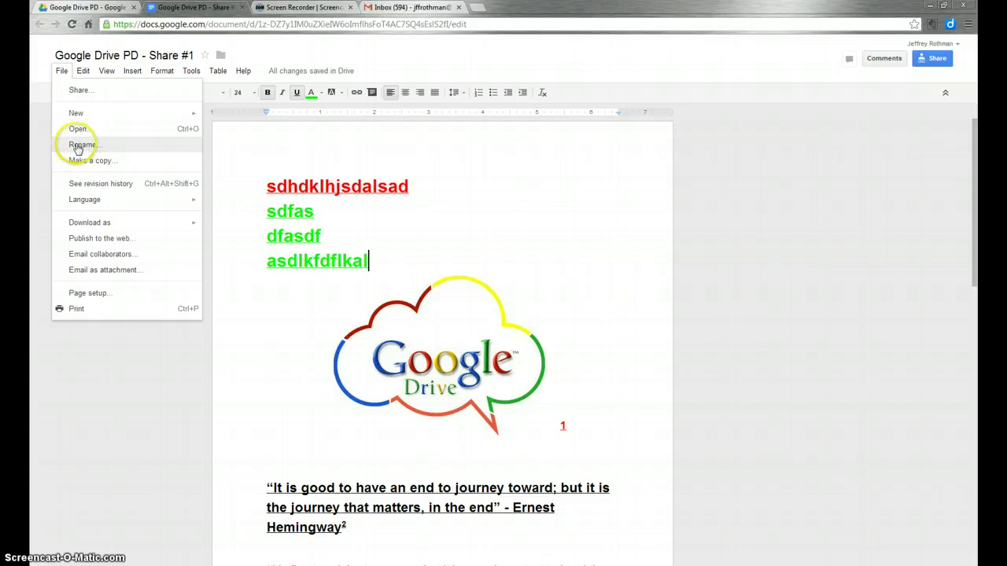
{"action": "left_click", "coordinate": [127, 314]}
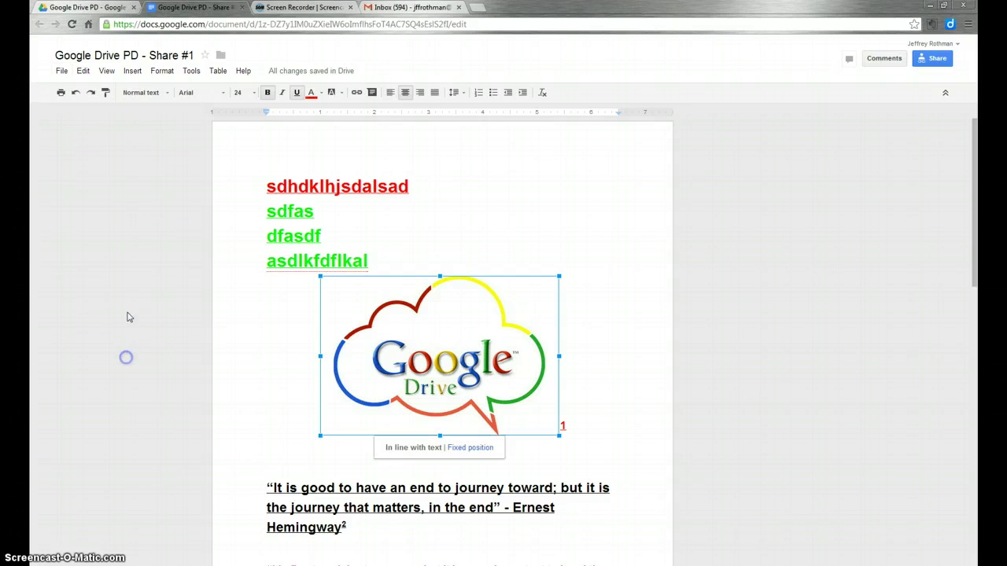
{"action": "left_click", "coordinate": [142, 55]}
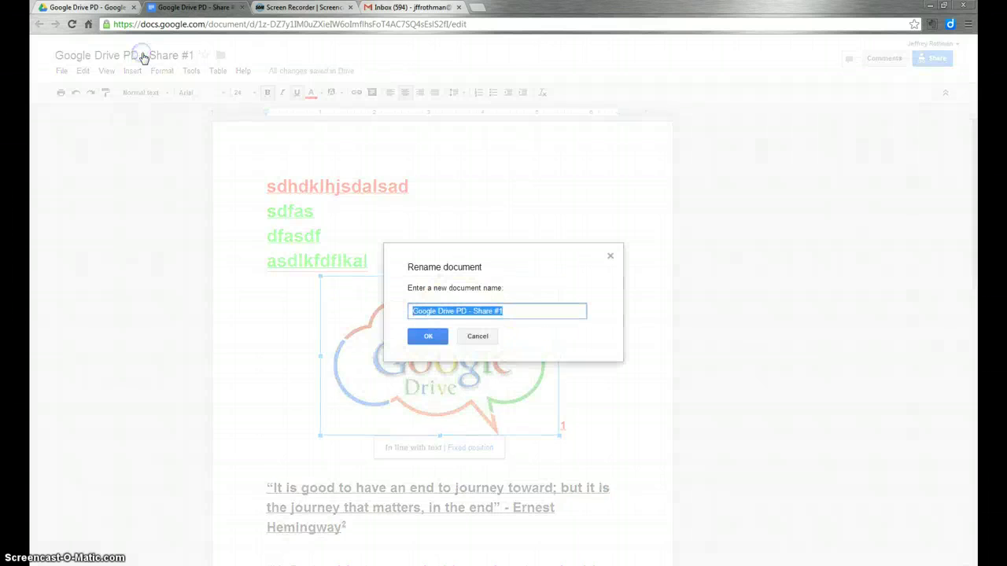
{"action": "left_click", "coordinate": [478, 336]}
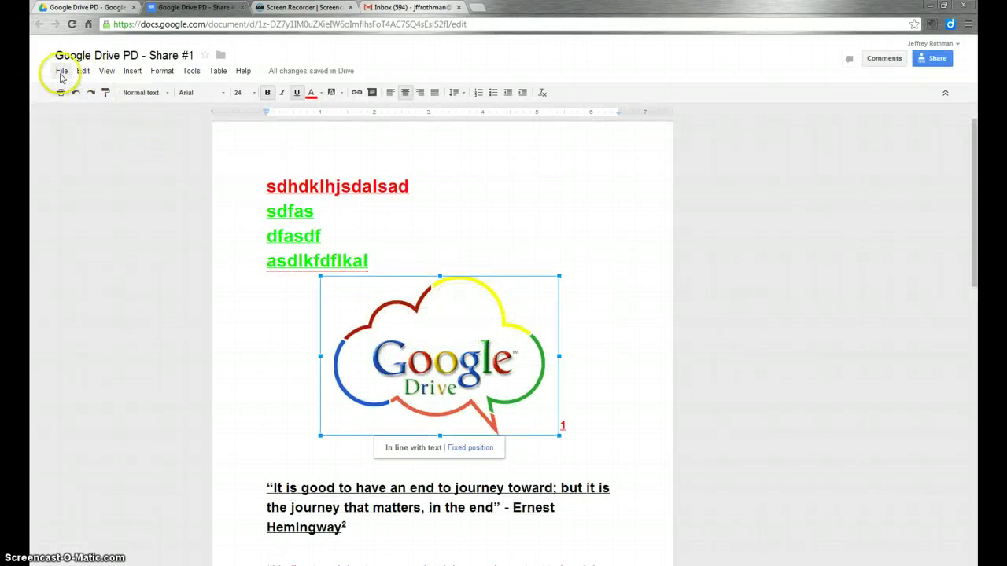
View the options for making a copy of the document and cancel the copy.
{"action": "left_click", "coordinate": [61, 72]}
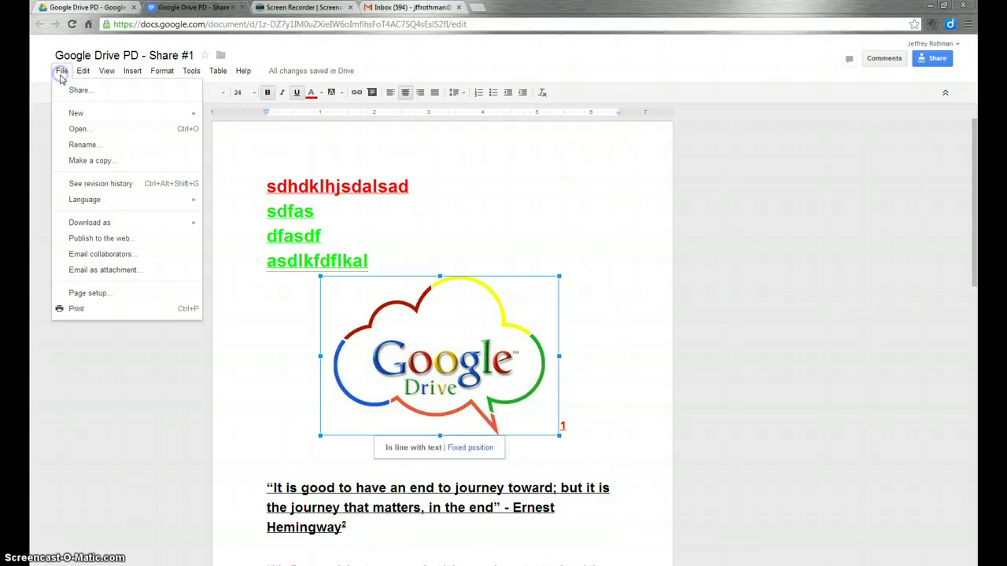
{"action": "left_click", "coordinate": [103, 161]}
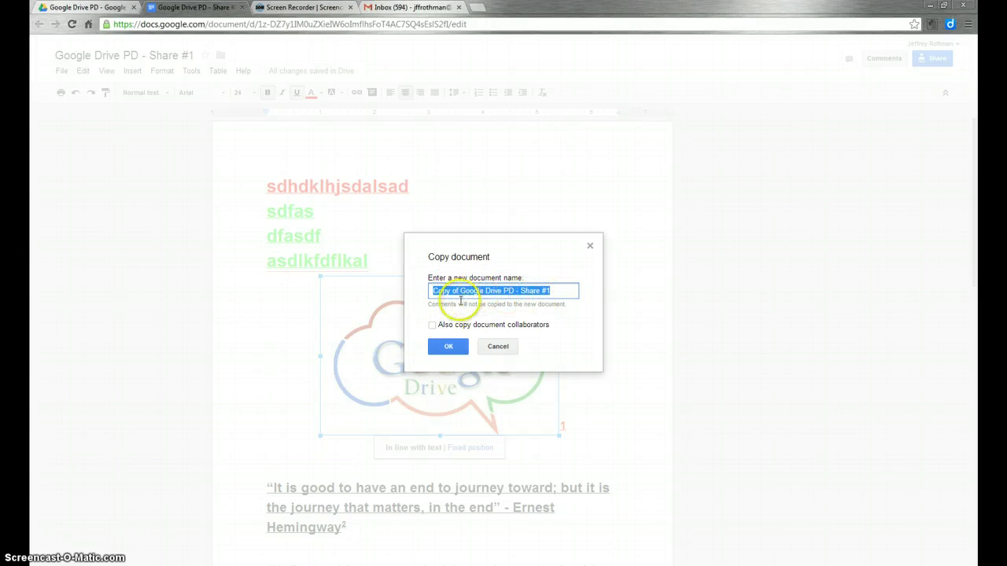
{"action": "left_click", "coordinate": [501, 347]}
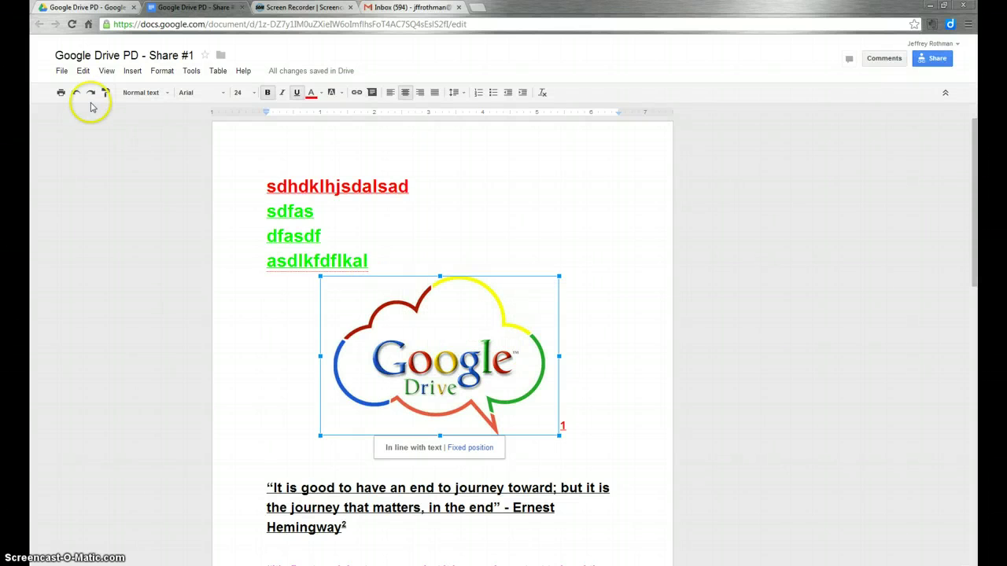
{"action": "left_click", "coordinate": [63, 73]}
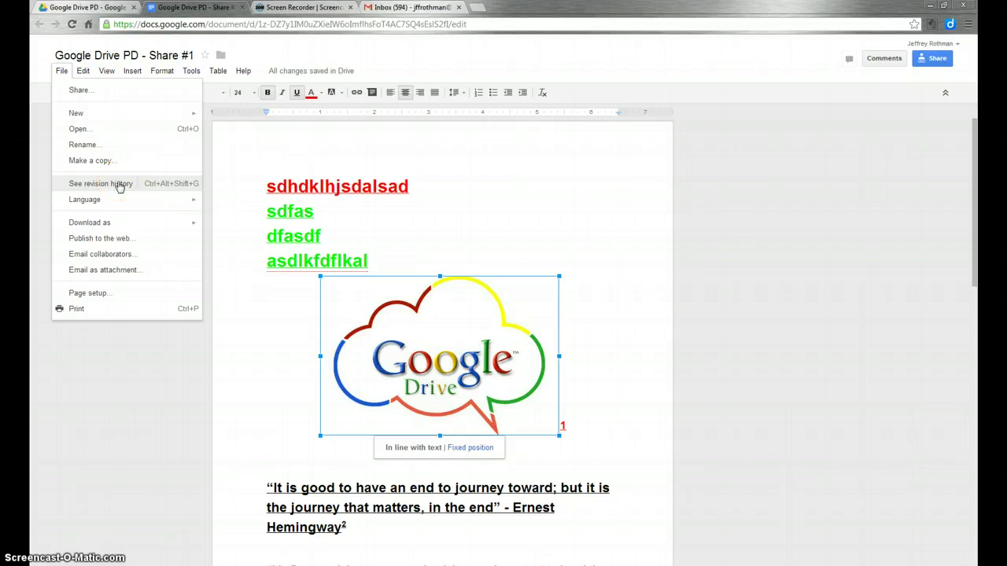
{"action": "left_click", "coordinate": [155, 376]}
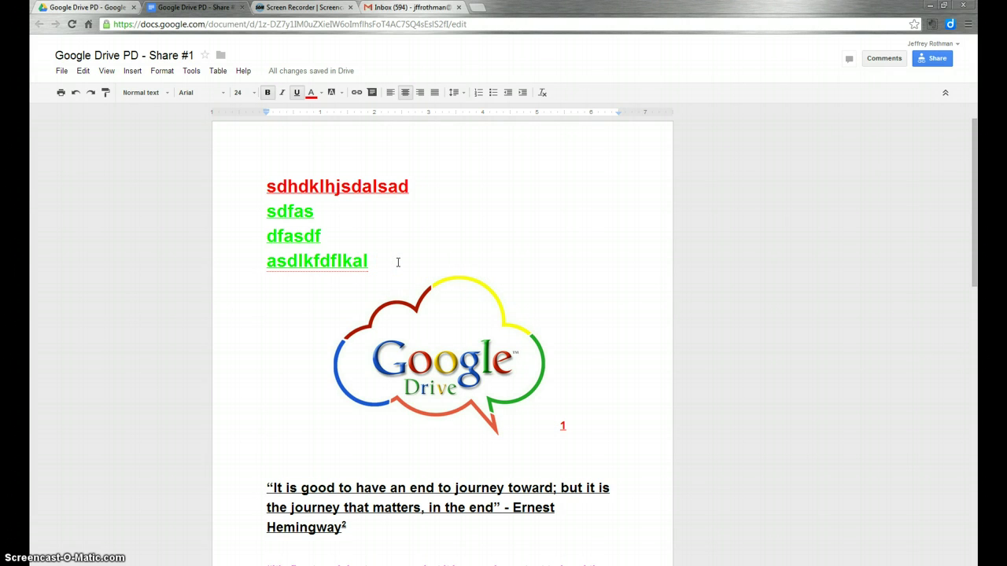
{"action": "left_click", "coordinate": [372, 276]}
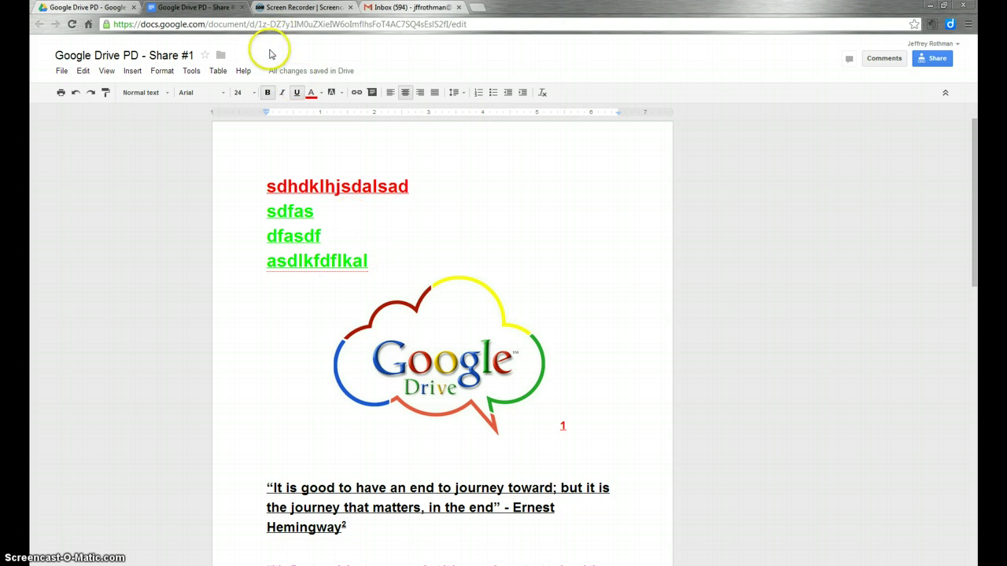
Open the document's revision history and look through the list down to the oldest revisions.
{"action": "left_click", "coordinate": [62, 70]}
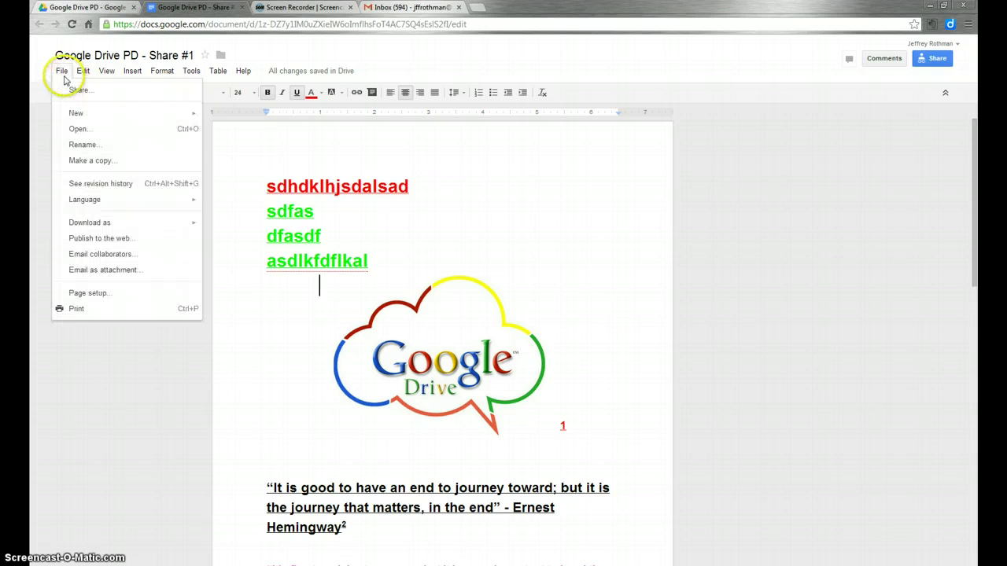
{"action": "left_click", "coordinate": [96, 184]}
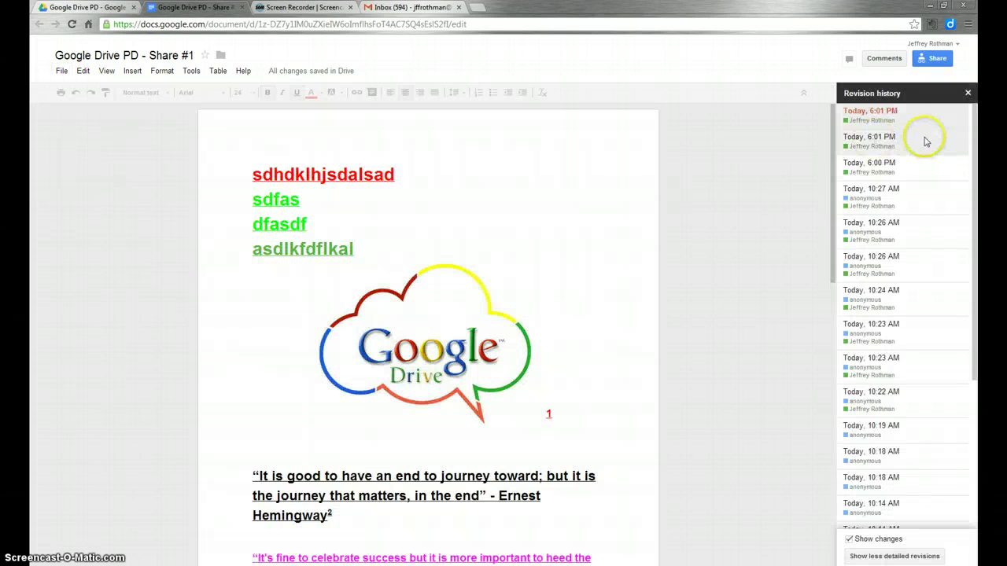
{"action": "left_click_drag", "start_coordinate": [978, 118], "coordinate": [973, 378]}
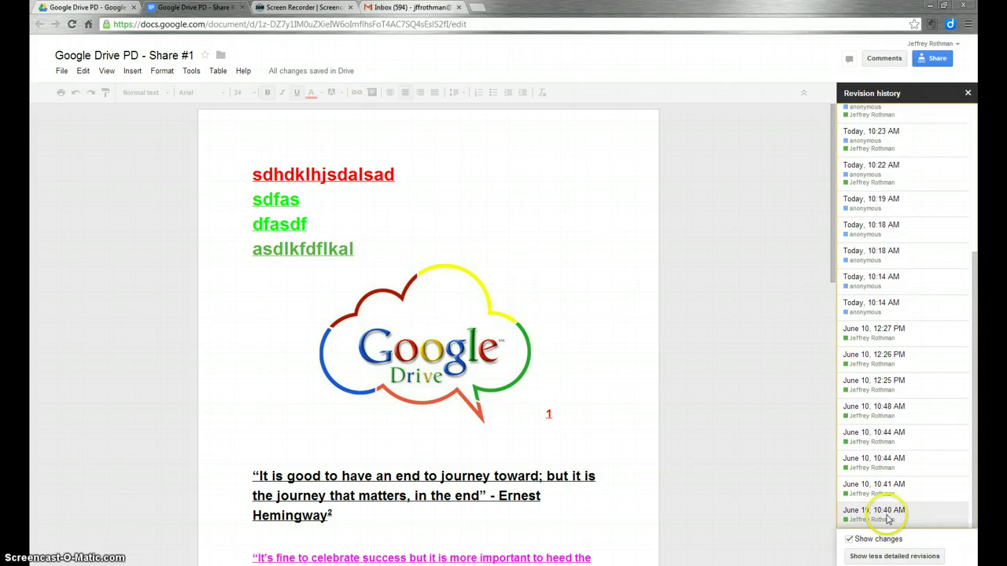
Look through the revision history and restore the oldest revision from Today, 10:14 AM, the one just above the June 10 entries.
{"action": "left_click_drag", "start_coordinate": [974, 490], "coordinate": [970, 431]}
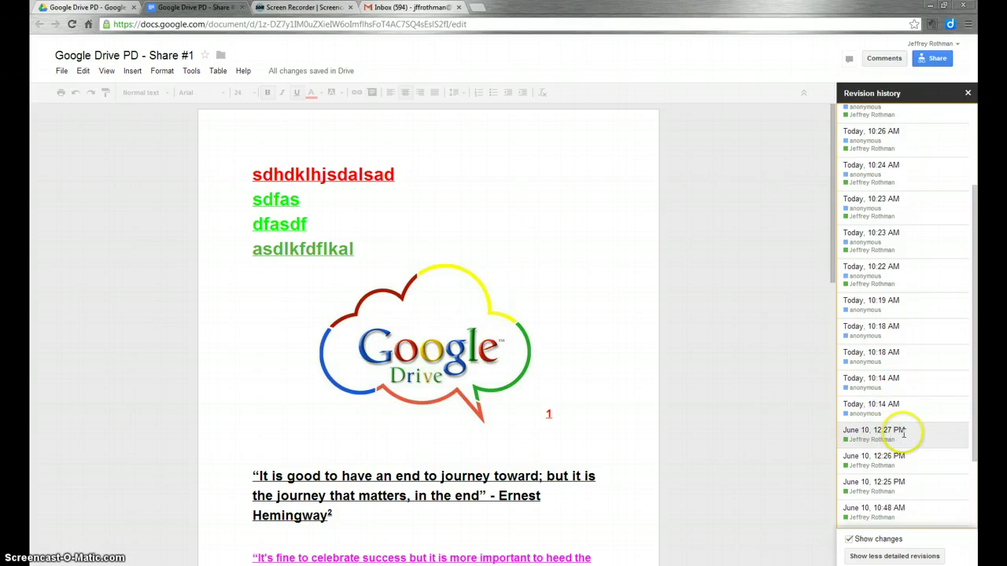
{"action": "scroll", "coordinate": [945, 450], "scroll_direction": "down", "scroll_amount": 2}
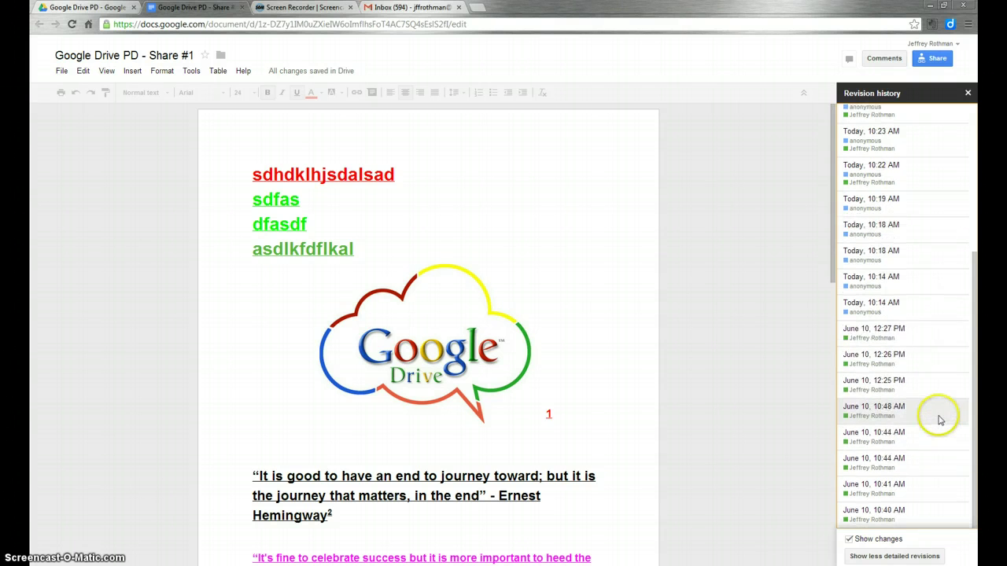
{"action": "scroll", "coordinate": [938, 418], "scroll_direction": "up", "scroll_amount": 2}
{"action": "scroll", "coordinate": [931, 405], "scroll_direction": "up", "scroll_amount": 2}
{"action": "scroll", "coordinate": [915, 272], "scroll_direction": "down", "scroll_amount": 4}
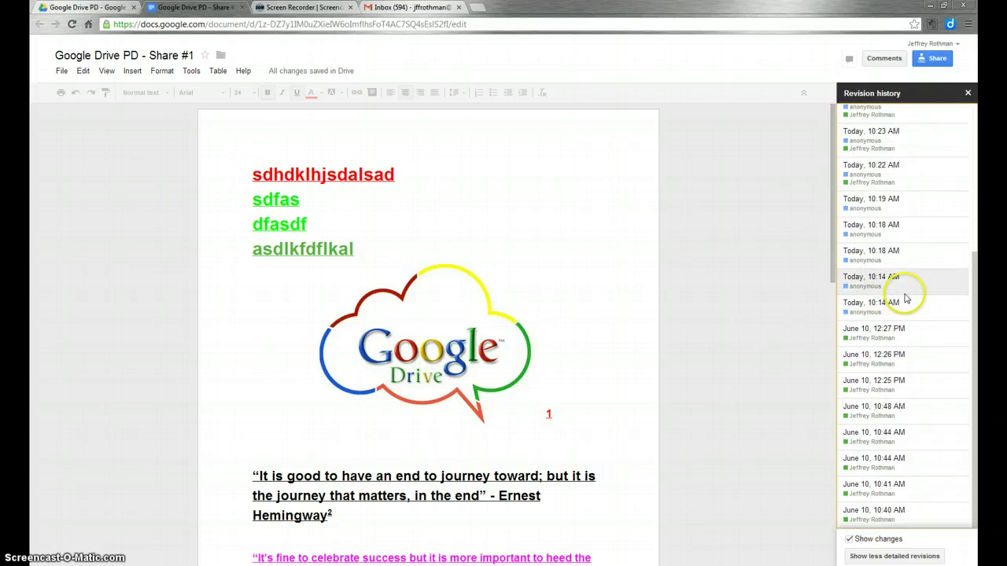
{"action": "scroll", "coordinate": [962, 168], "scroll_direction": "up", "scroll_amount": 3}
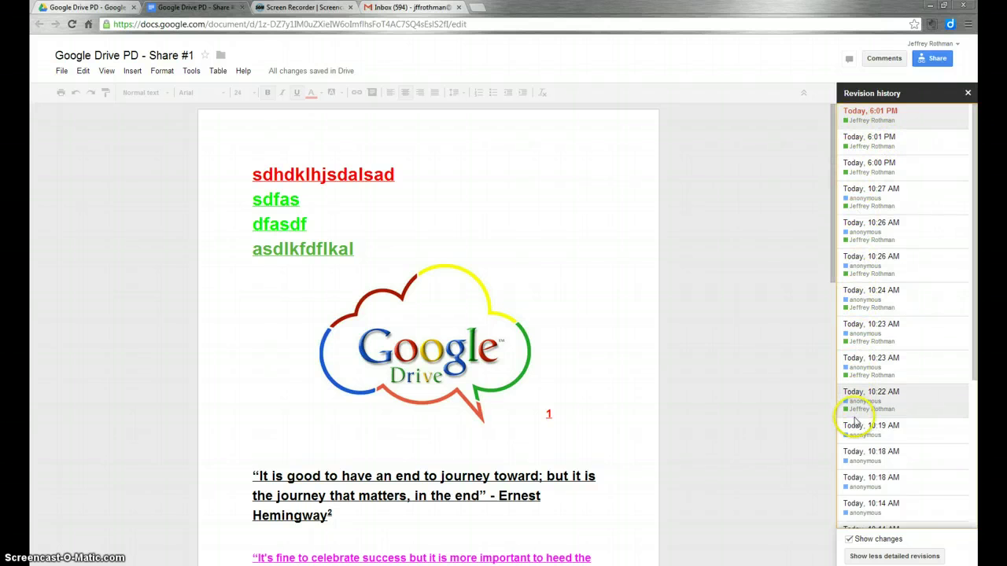
{"action": "scroll", "coordinate": [866, 515], "scroll_direction": "down", "scroll_amount": 3}
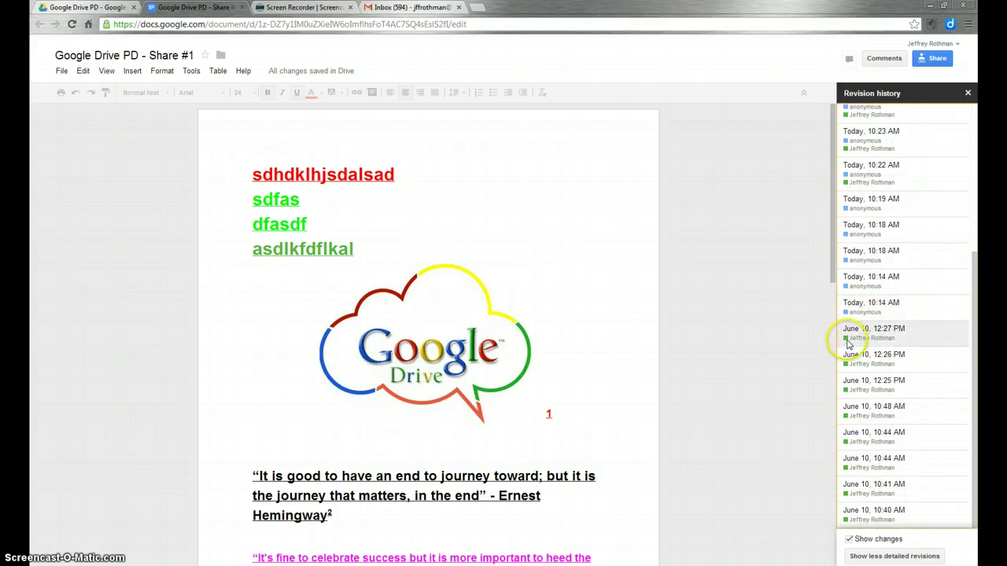
{"action": "left_click", "coordinate": [860, 303]}
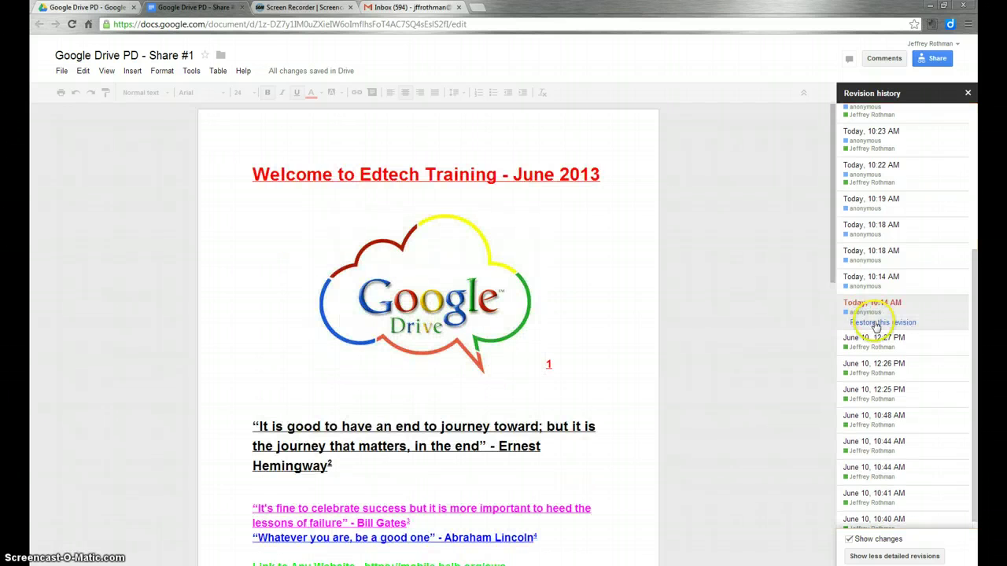
{"action": "left_click", "coordinate": [886, 325]}
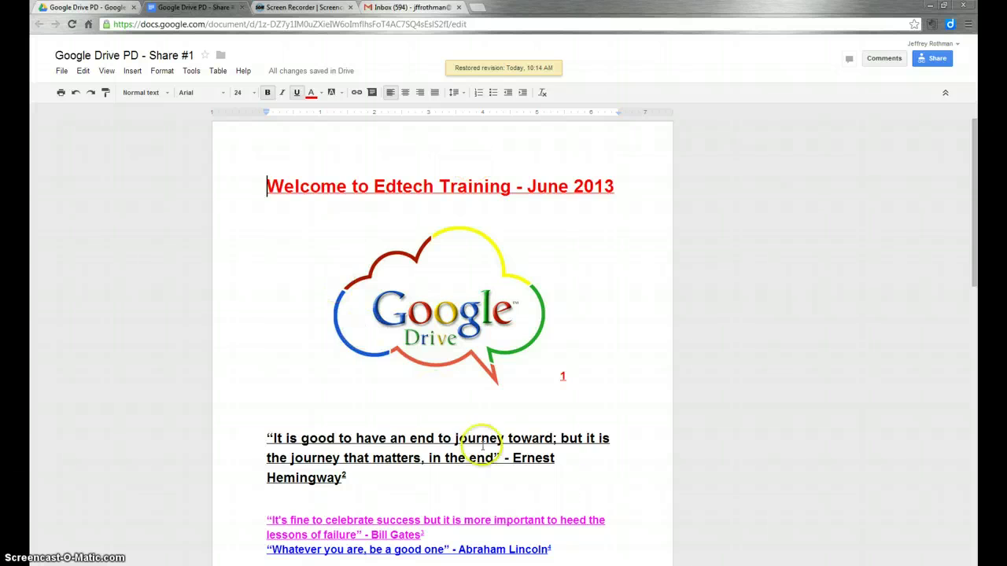
{"action": "scroll", "coordinate": [551, 409], "scroll_direction": "down", "scroll_amount": 2}
{"action": "scroll", "coordinate": [539, 407], "scroll_direction": "up", "scroll_amount": 2}
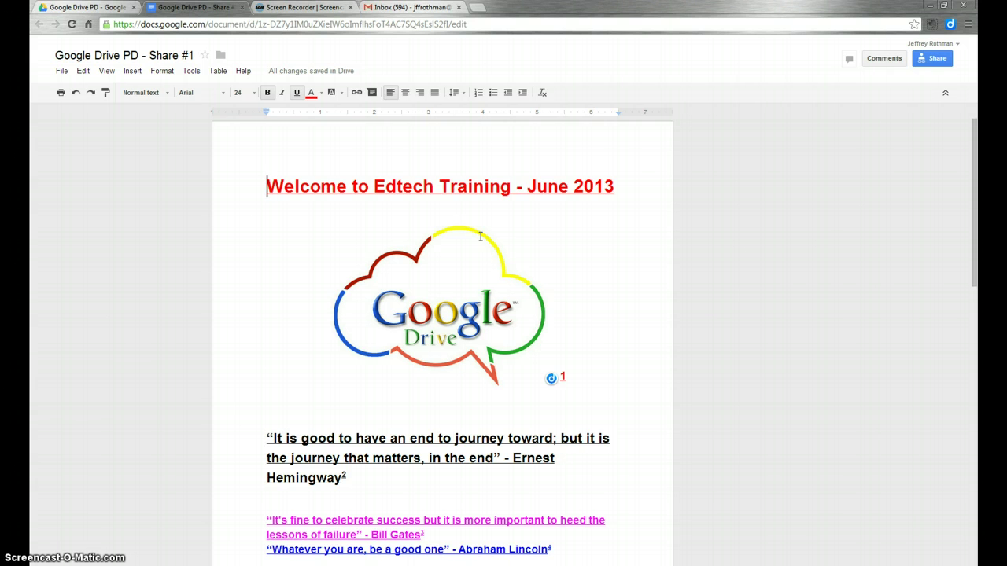
Set the document's language to Hebrew.
{"action": "left_click", "coordinate": [61, 71]}
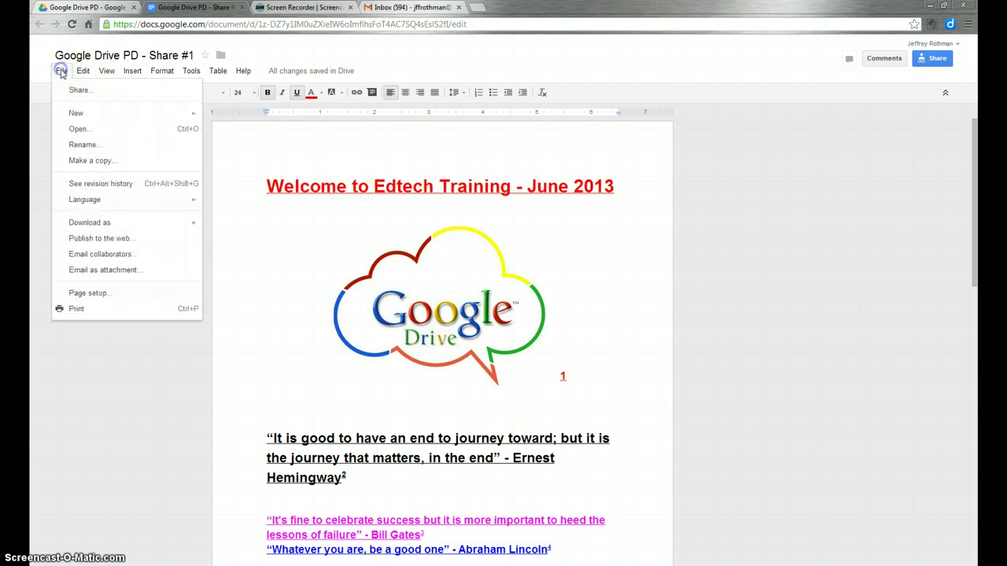
{"action": "mouse_move", "coordinate": [95, 202]}
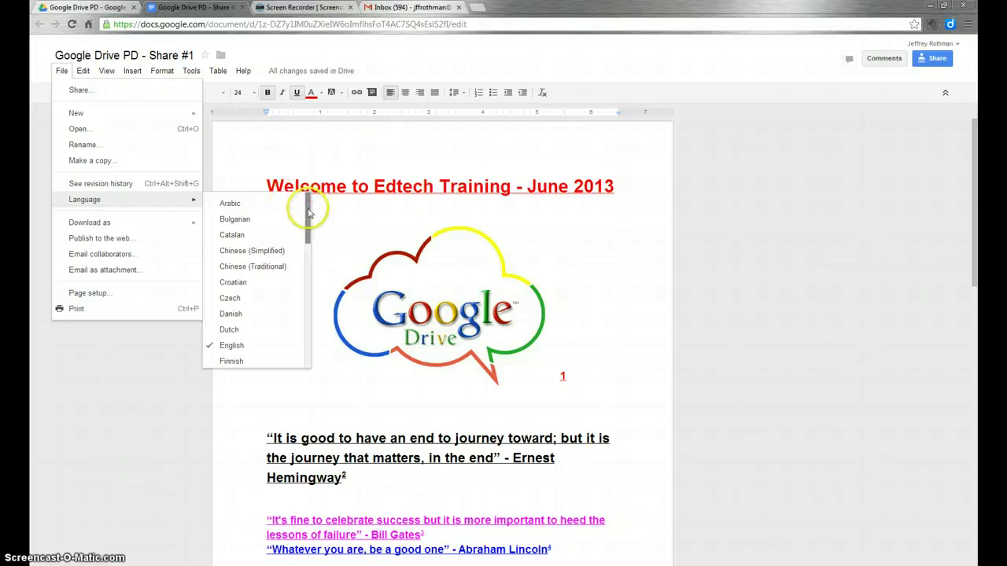
{"action": "left_click_drag", "start_coordinate": [307, 213], "coordinate": [306, 254]}
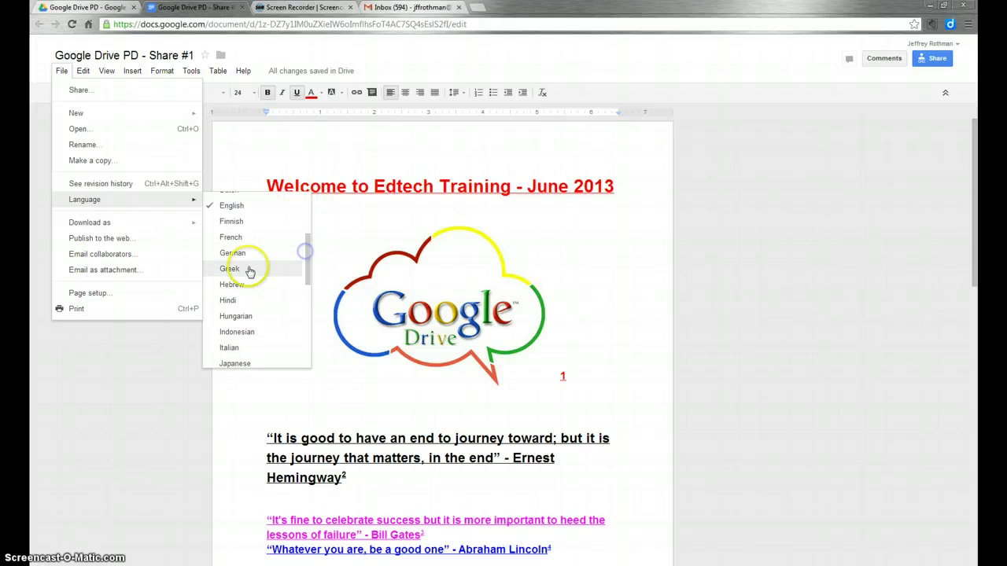
{"action": "left_click", "coordinate": [242, 286]}
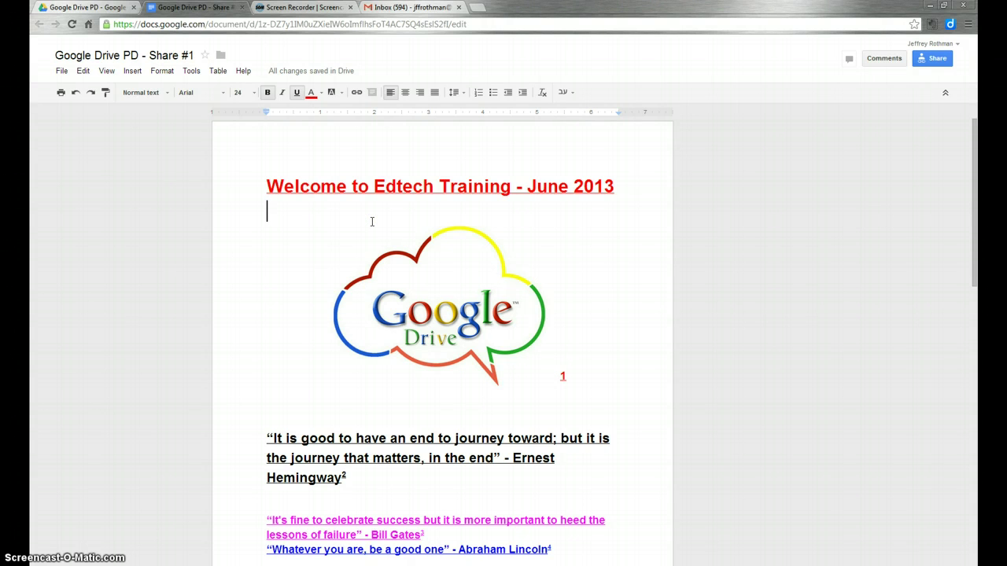
Enter the Hebrew word שלום on the line below the title and set that paragraph's direction to right-to-left.
{"action": "type", "text": "a"}
{"action": "type", "text": "ש"}
{"action": "type", "text": "ךום"}
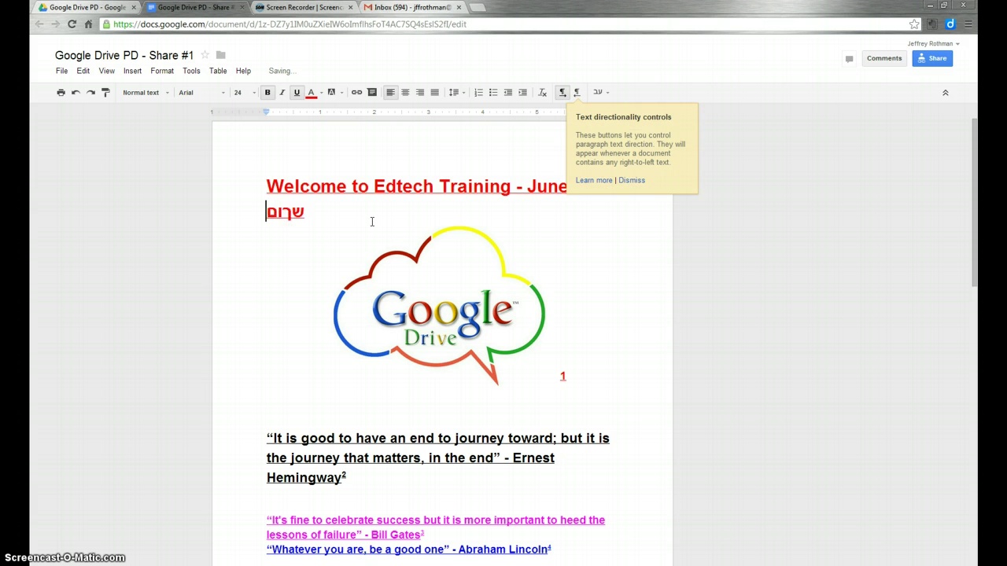
{"action": "key", "text": "BackSpace"}
{"action": "key", "text": "BackSpace"}
{"action": "type", "text": "ם"}
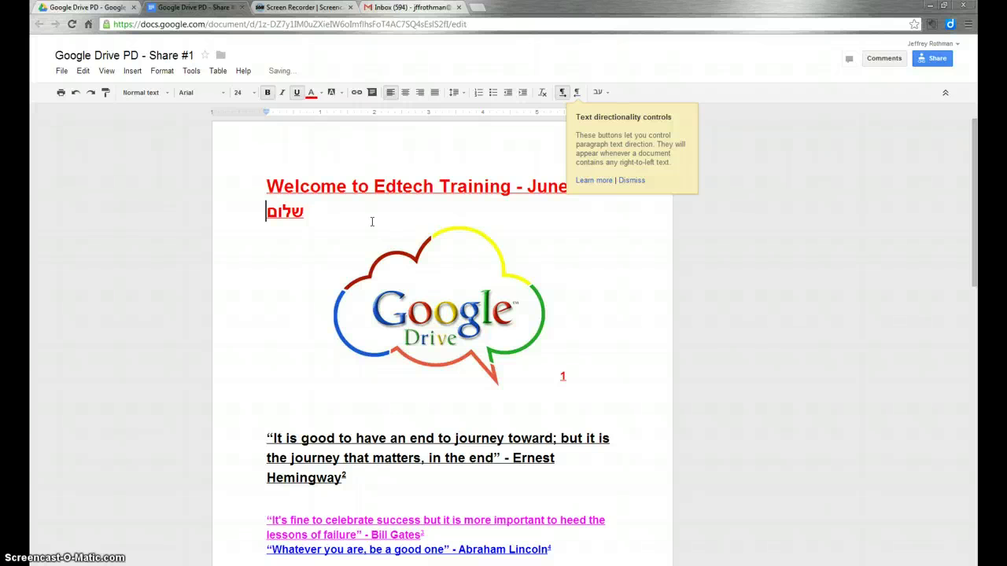
{"action": "left_click", "coordinate": [577, 95]}
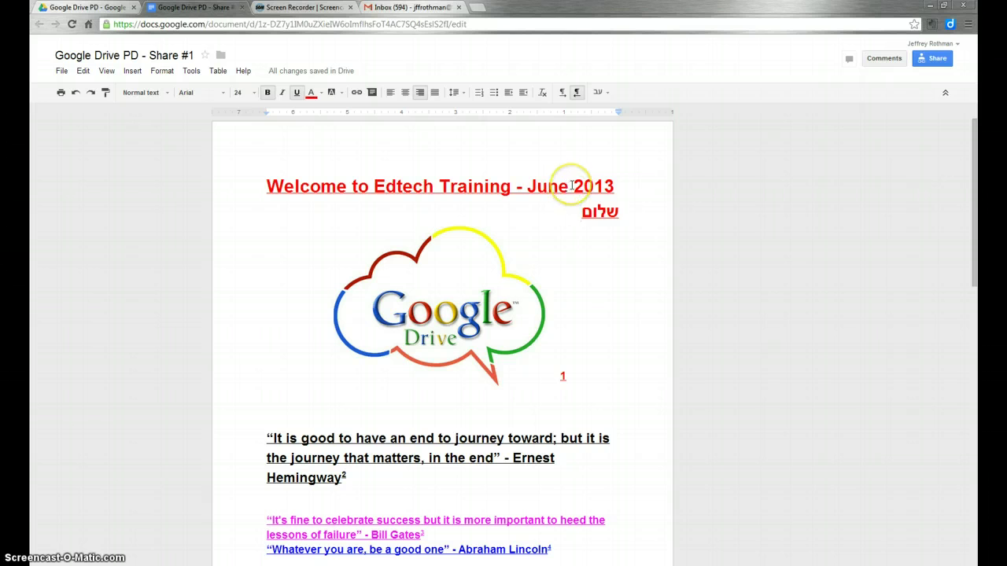
View the document's language list and the Hebrew input tool options, and close both.
{"action": "left_click", "coordinate": [60, 71]}
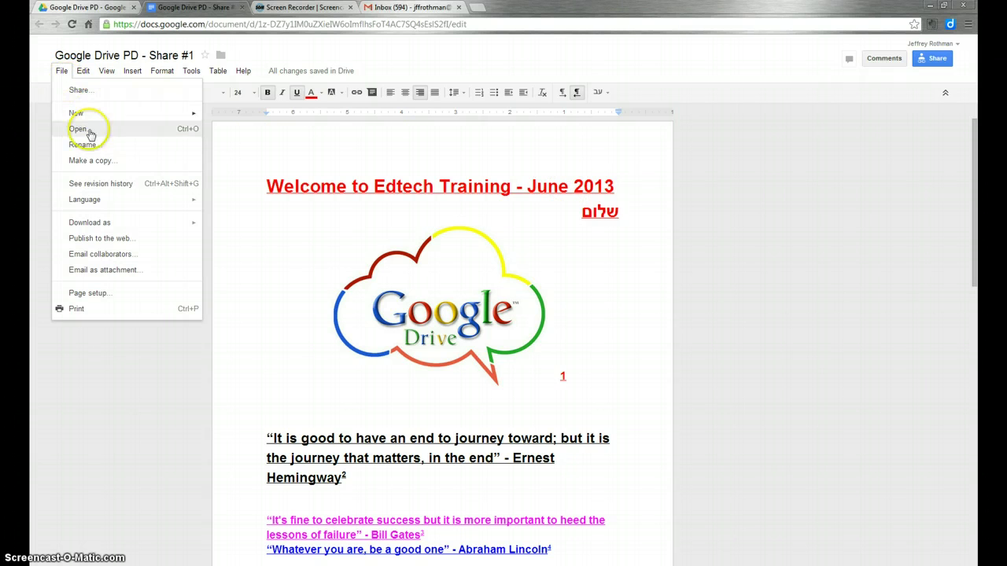
{"action": "left_click", "coordinate": [98, 186]}
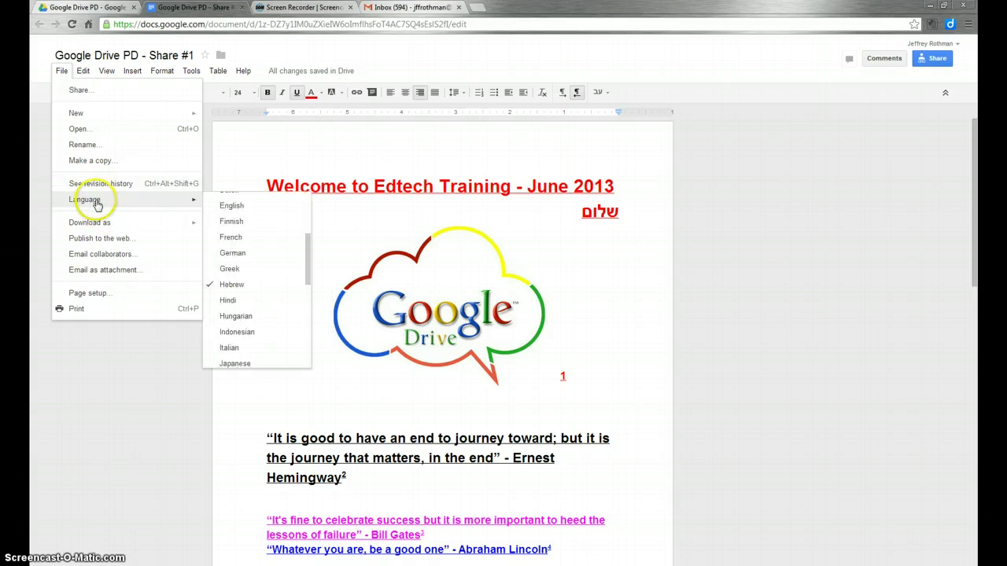
{"action": "left_click", "coordinate": [141, 402]}
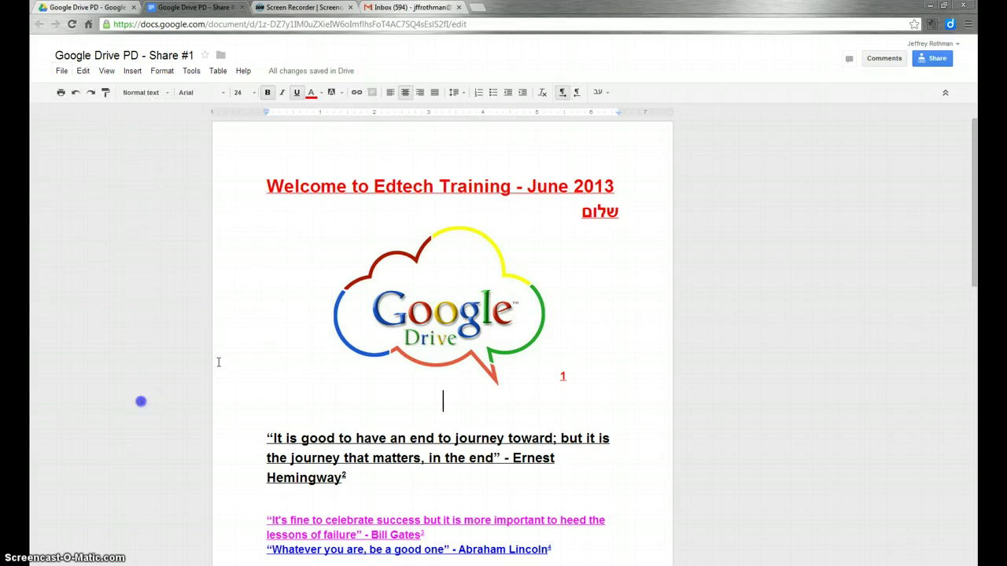
{"action": "left_click", "coordinate": [607, 93]}
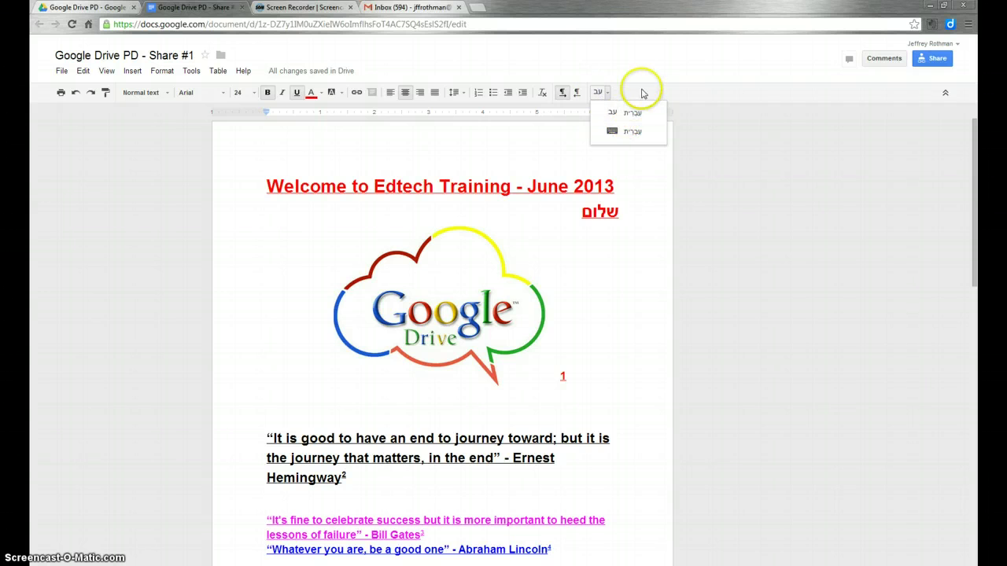
{"action": "left_click", "coordinate": [640, 89]}
Set the document's language back to English.
{"action": "left_click", "coordinate": [63, 72]}
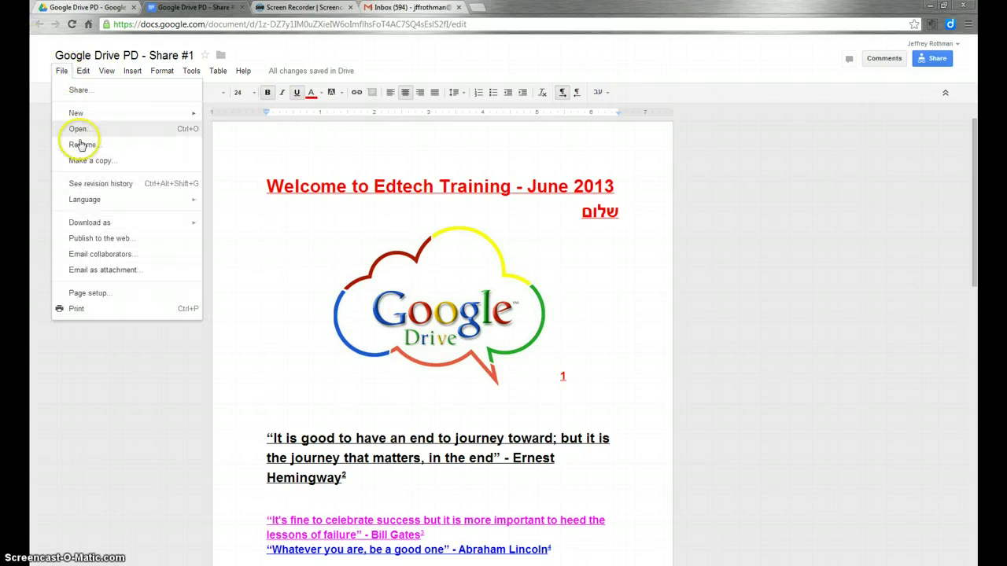
{"action": "mouse_move", "coordinate": [107, 200]}
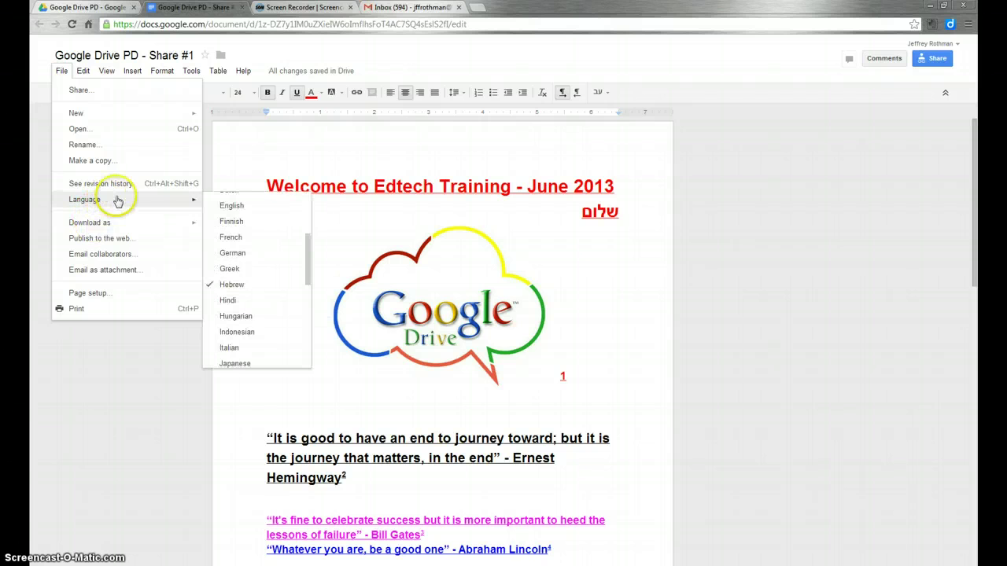
{"action": "left_click", "coordinate": [228, 205]}
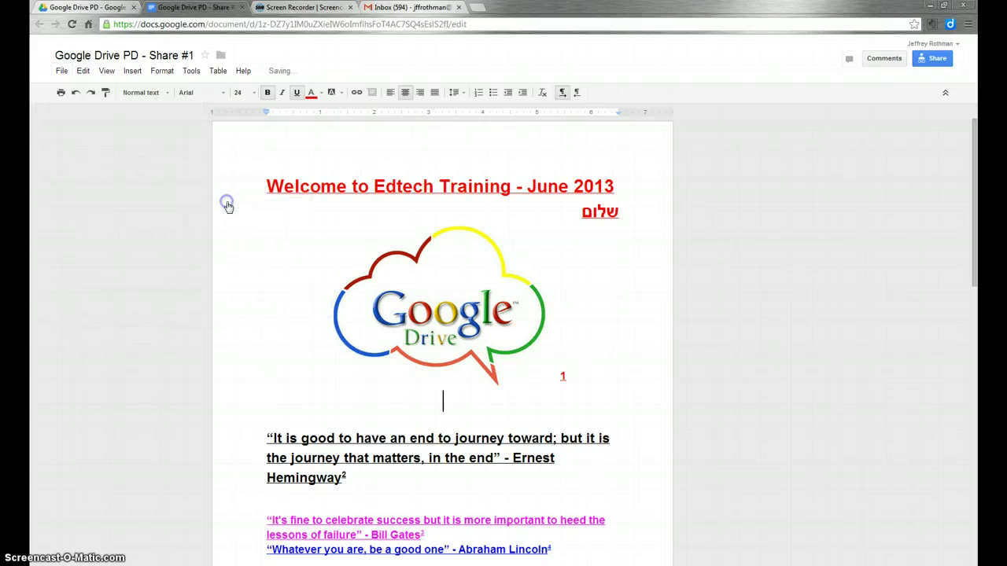
Download the document in Microsoft Word (.docx) format and open the downloaded file GoogleDrivePD-Share1.docx in Word.
{"action": "left_click", "coordinate": [62, 70]}
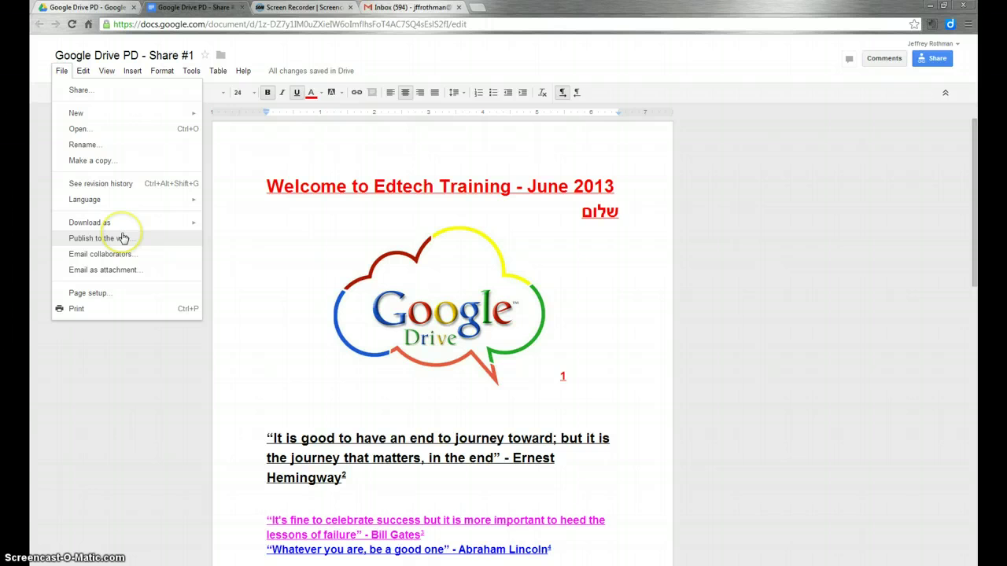
{"action": "mouse_move", "coordinate": [125, 228]}
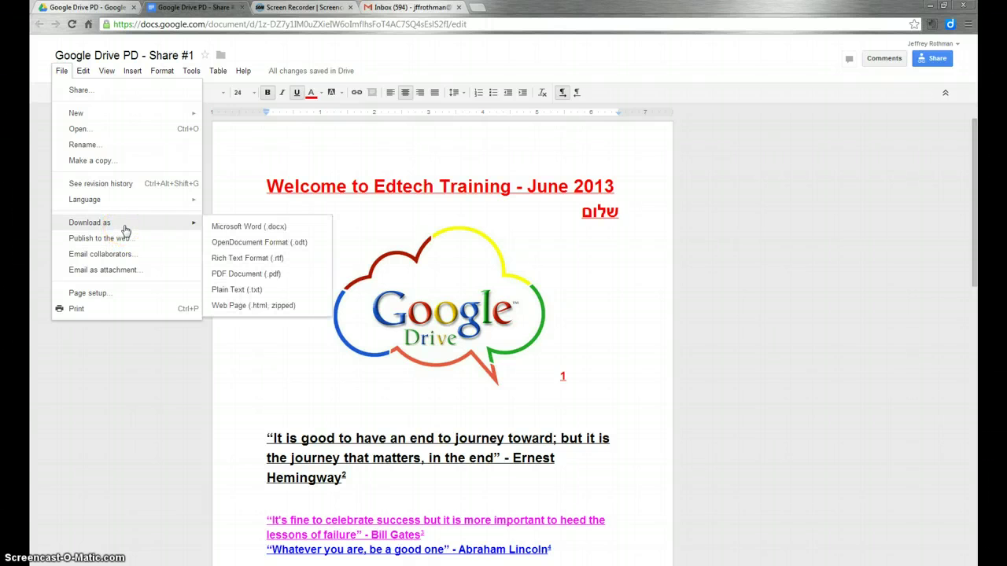
{"action": "left_click", "coordinate": [78, 310]}
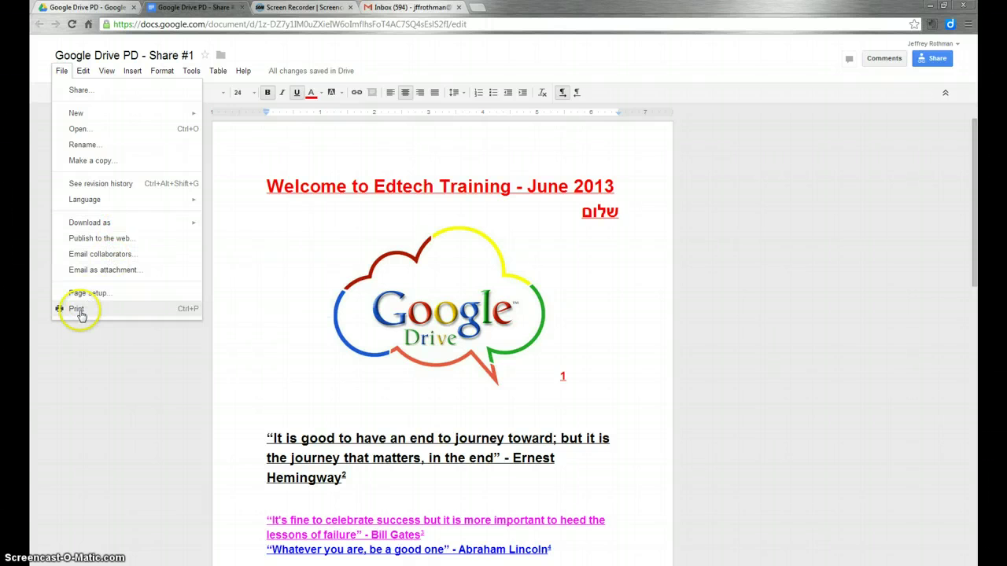
{"action": "mouse_move", "coordinate": [109, 227]}
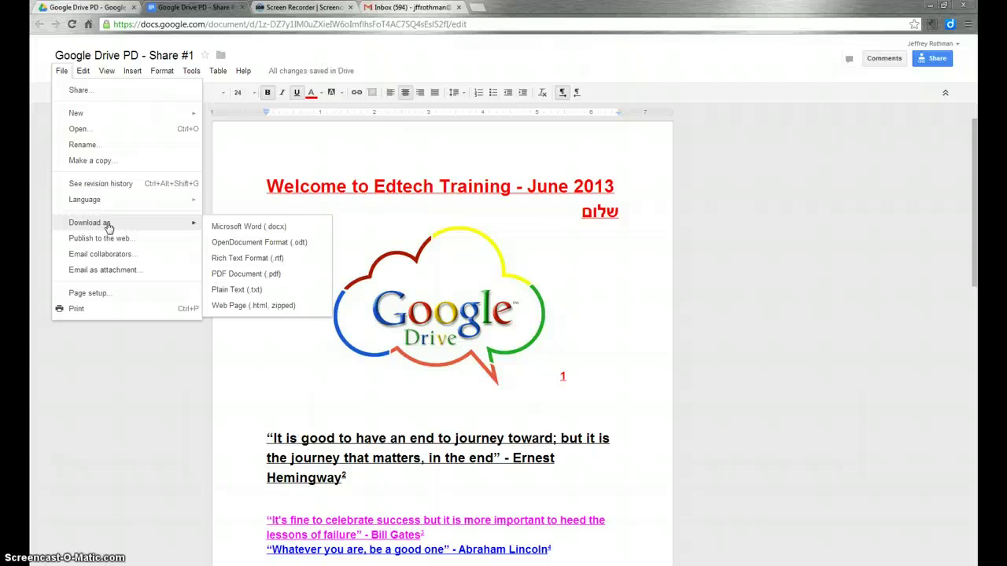
{"action": "left_click", "coordinate": [241, 233]}
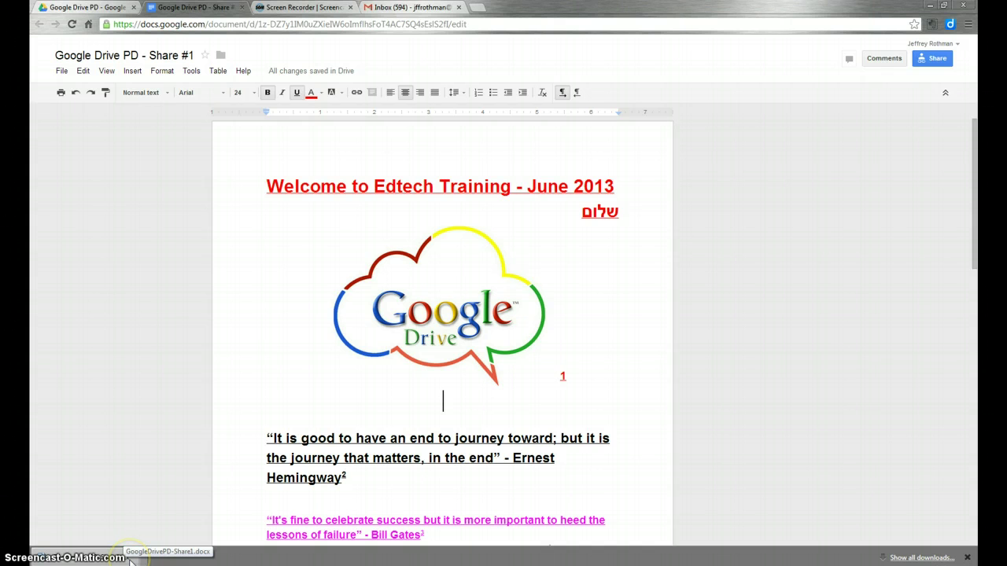
{"action": "left_click", "coordinate": [110, 553]}
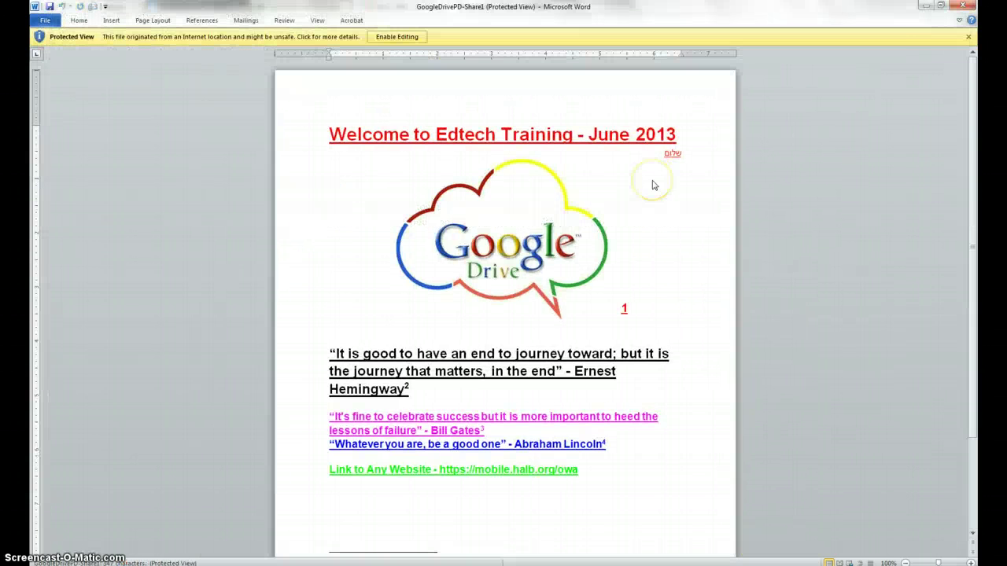
Close the downloaded file and the other open Word document, discarding the changes to Document1.
{"action": "left_click", "coordinate": [963, 6]}
{"action": "left_click", "coordinate": [962, 6]}
{"action": "left_click", "coordinate": [502, 310]}
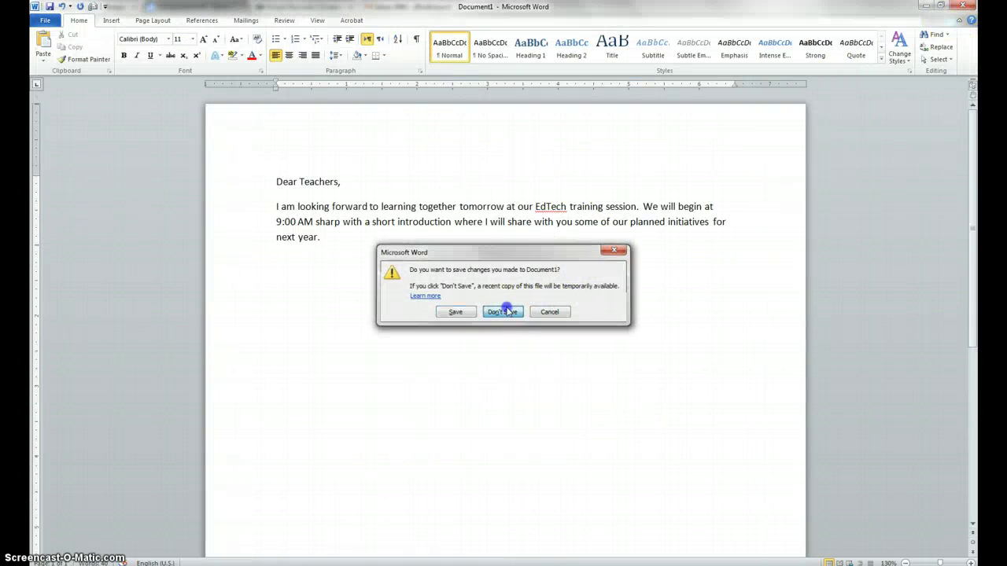
Download the Google document as a PDF, view the downloaded file in Adobe Acrobat, and close it.
{"action": "left_click", "coordinate": [62, 71]}
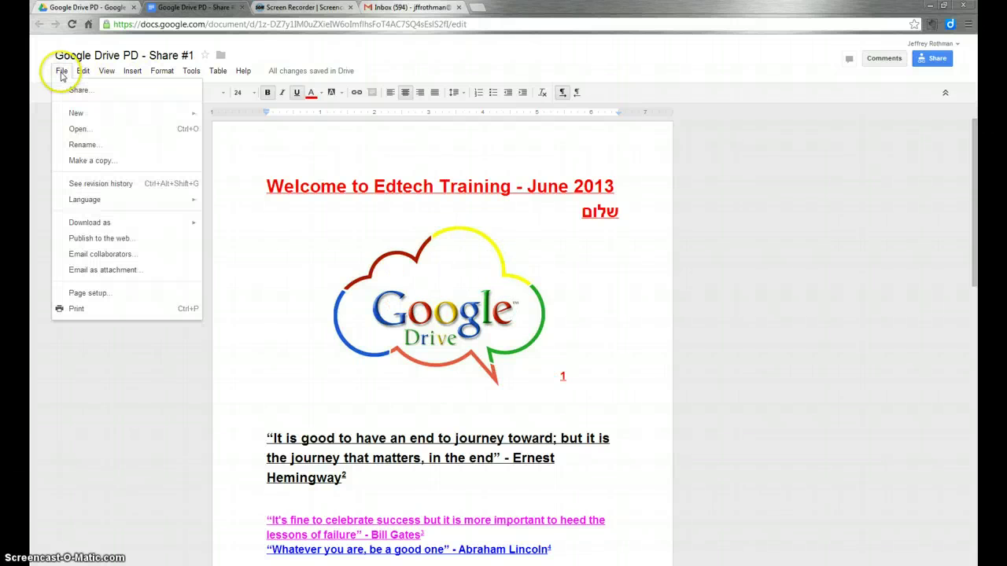
{"action": "mouse_move", "coordinate": [109, 228]}
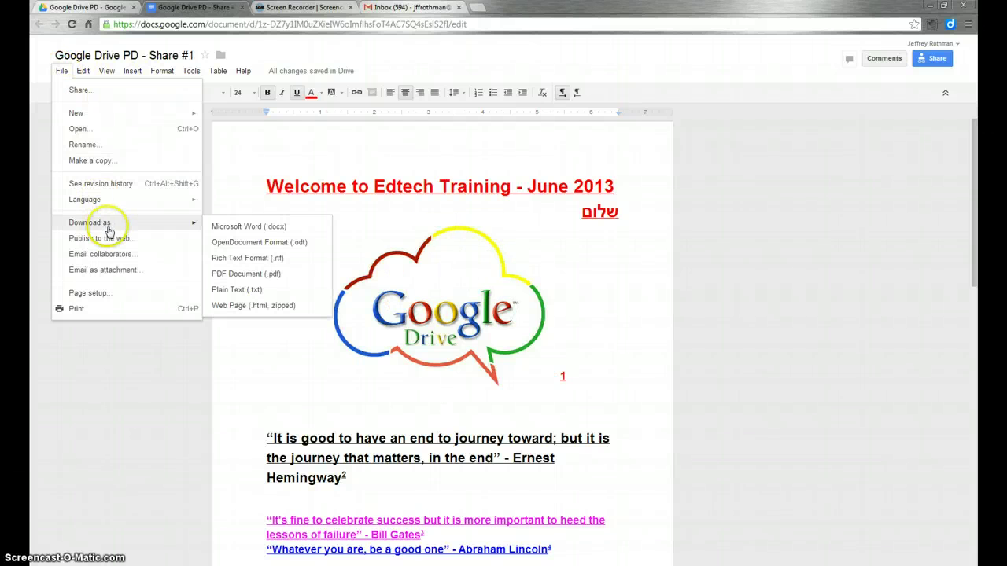
{"action": "left_click", "coordinate": [241, 276]}
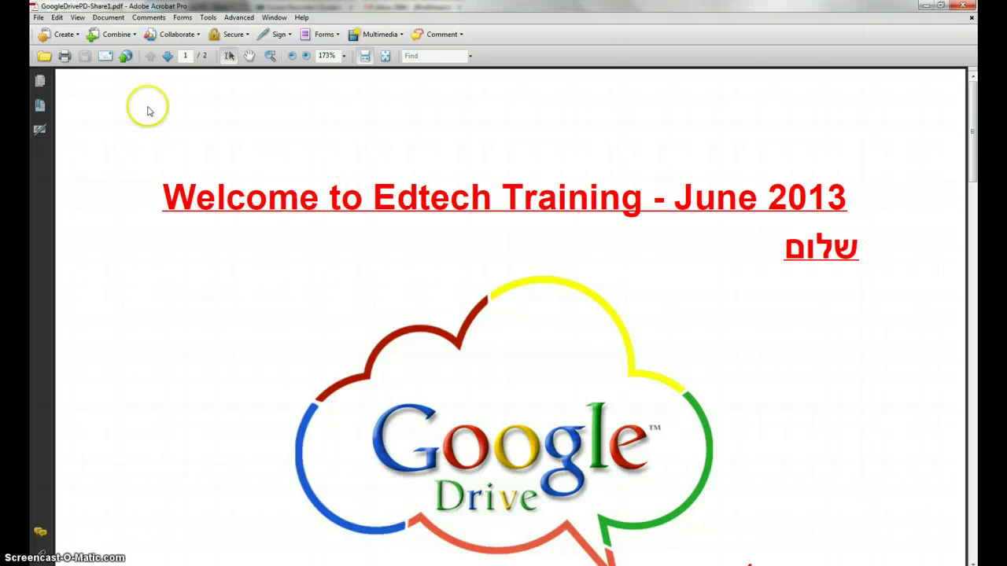
{"action": "left_click", "coordinate": [963, 5]}
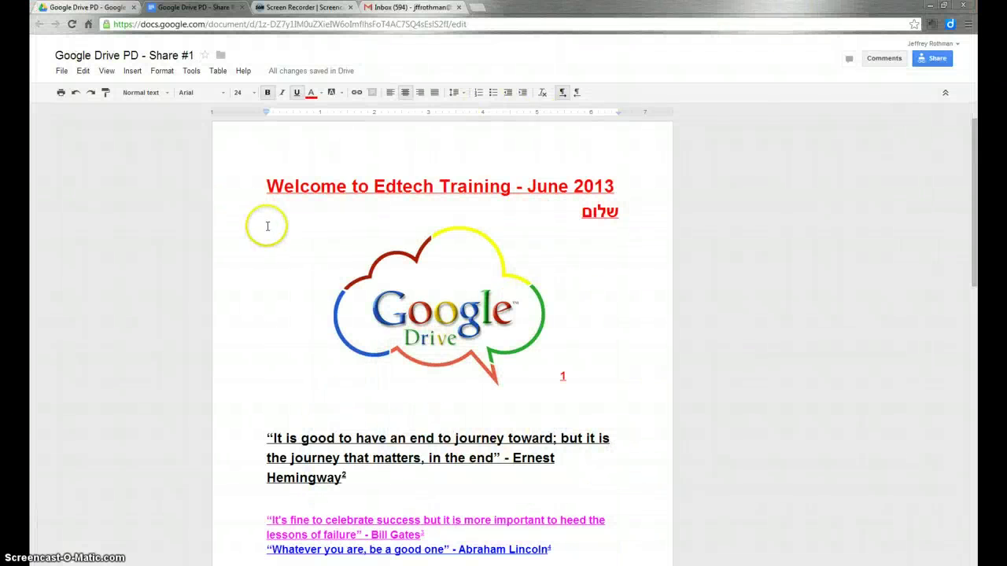
{"action": "left_click", "coordinate": [63, 74]}
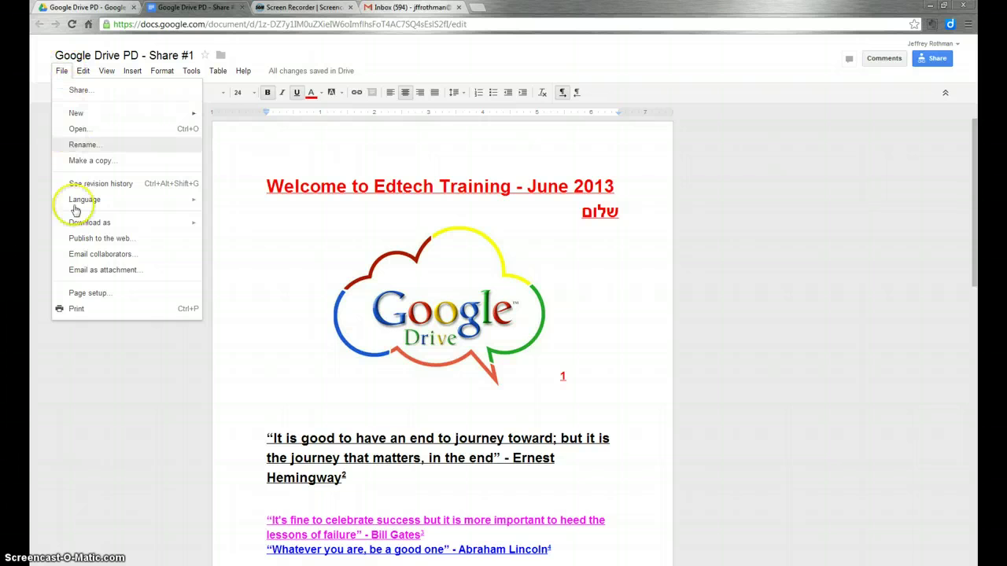
{"action": "left_click", "coordinate": [85, 332]}
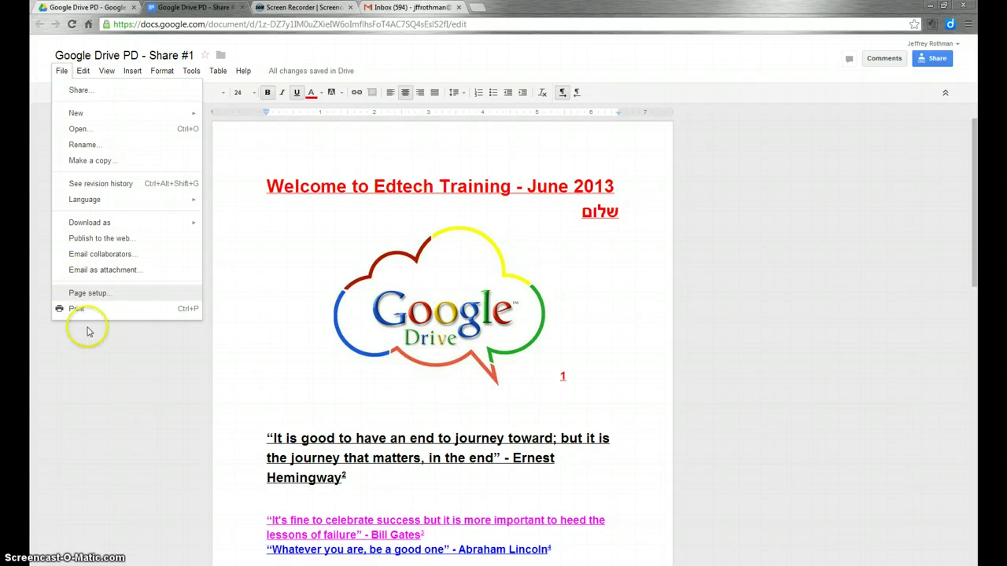
{"action": "left_click", "coordinate": [83, 71]}
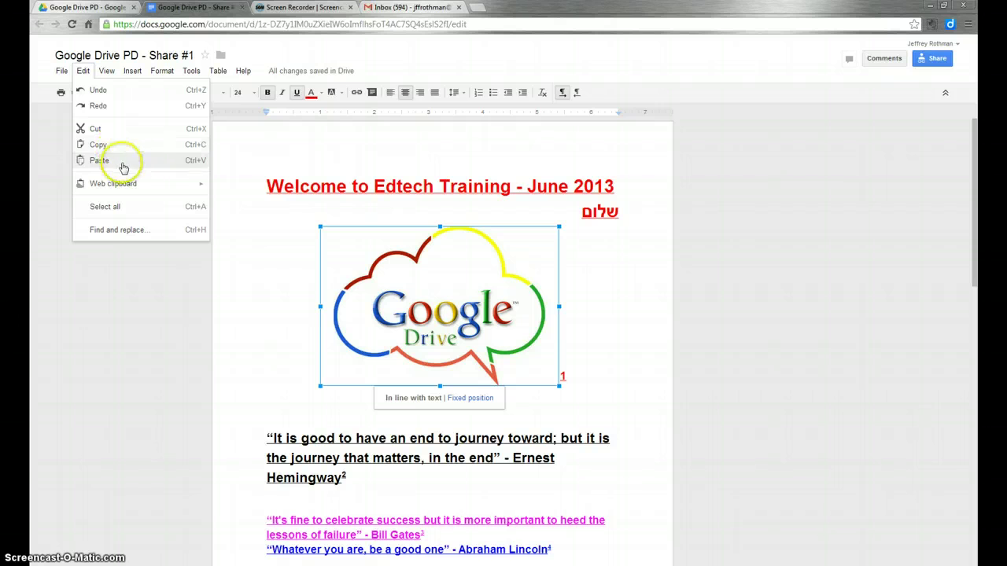
{"action": "mouse_move", "coordinate": [135, 184]}
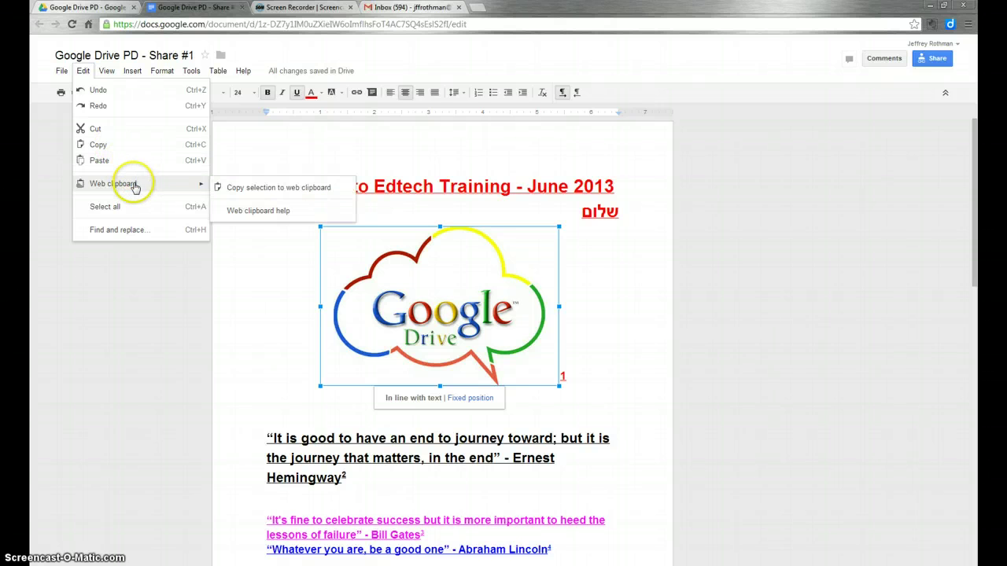
{"action": "left_click", "coordinate": [150, 275]}
Show the document in full screen and return to the normal view with the controls displayed.
{"action": "left_click", "coordinate": [107, 73]}
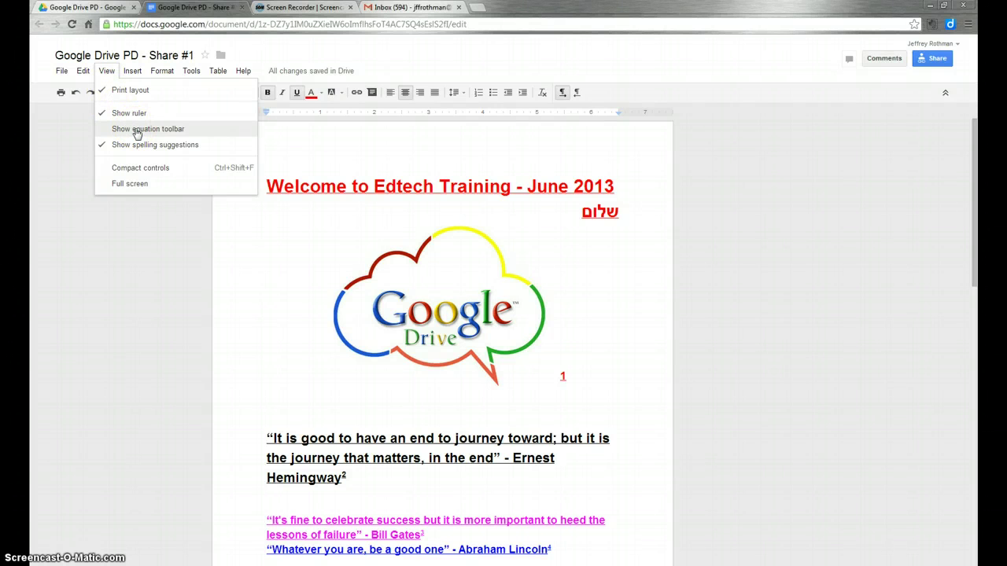
{"action": "left_click", "coordinate": [130, 184]}
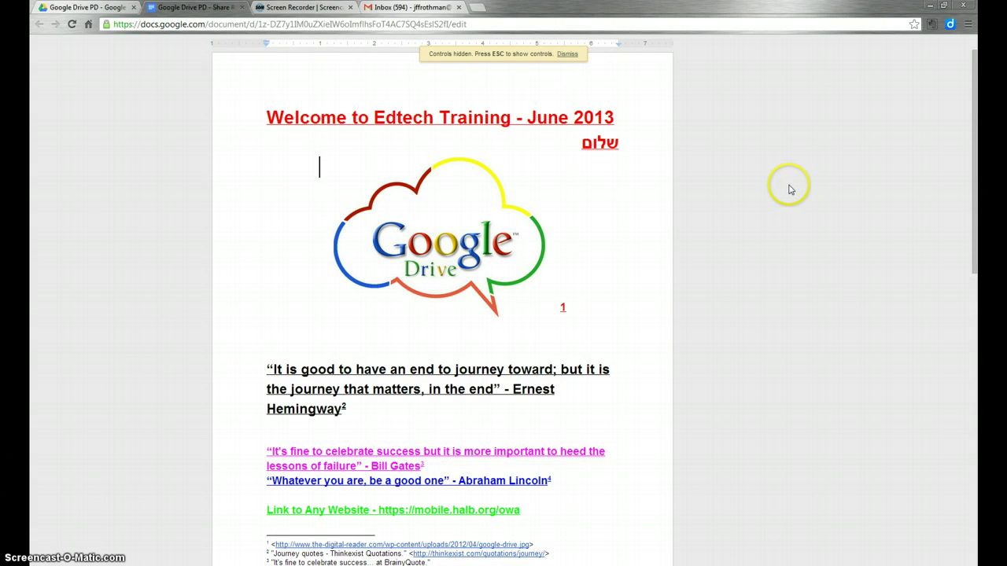
{"action": "key", "text": "Escape"}
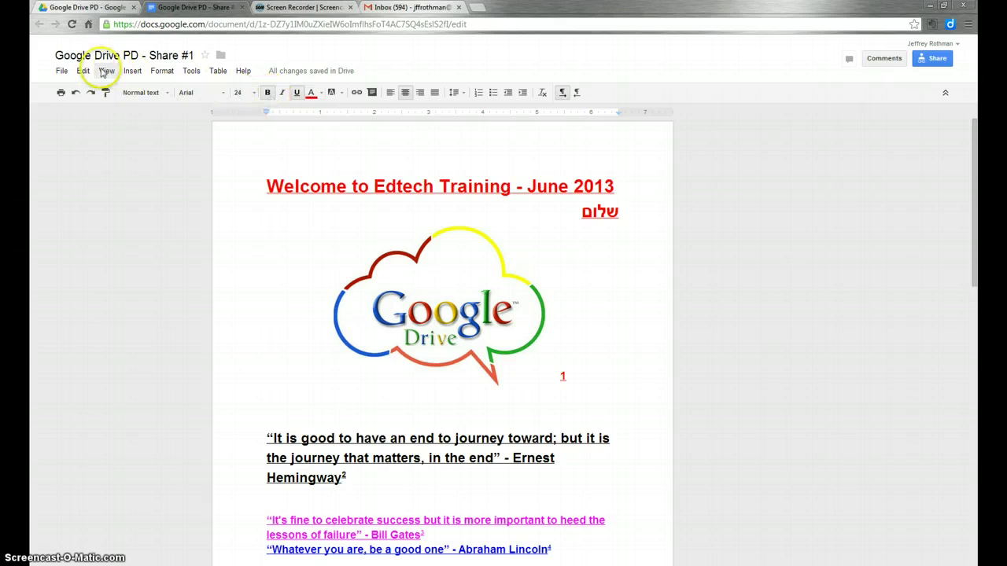
Insert a table with three columns and two rows above the cloud logo, and undo the insertion.
{"action": "left_click", "coordinate": [107, 71]}
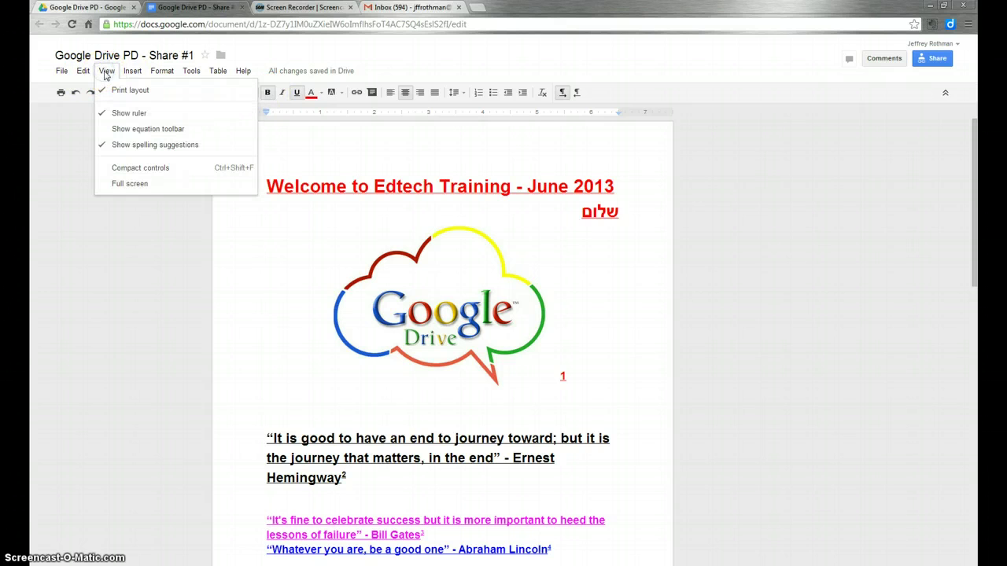
{"action": "mouse_move", "coordinate": [126, 72]}
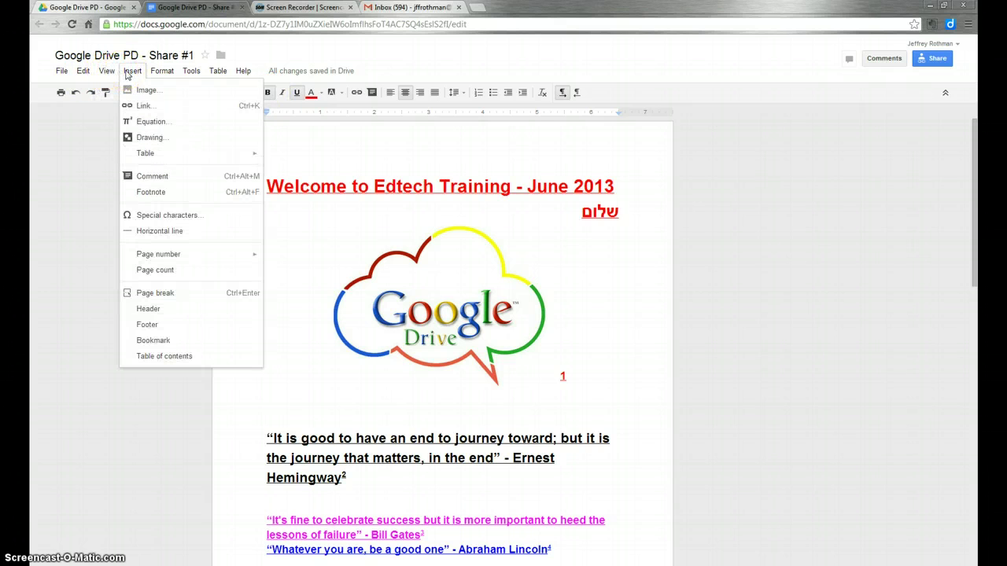
{"action": "left_click", "coordinate": [141, 91]}
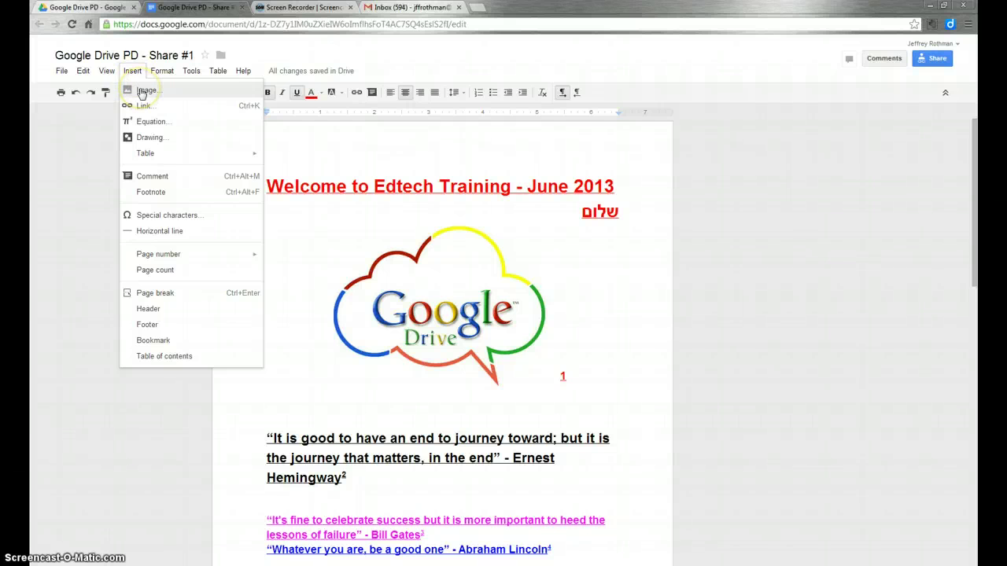
{"action": "left_click", "coordinate": [144, 112]}
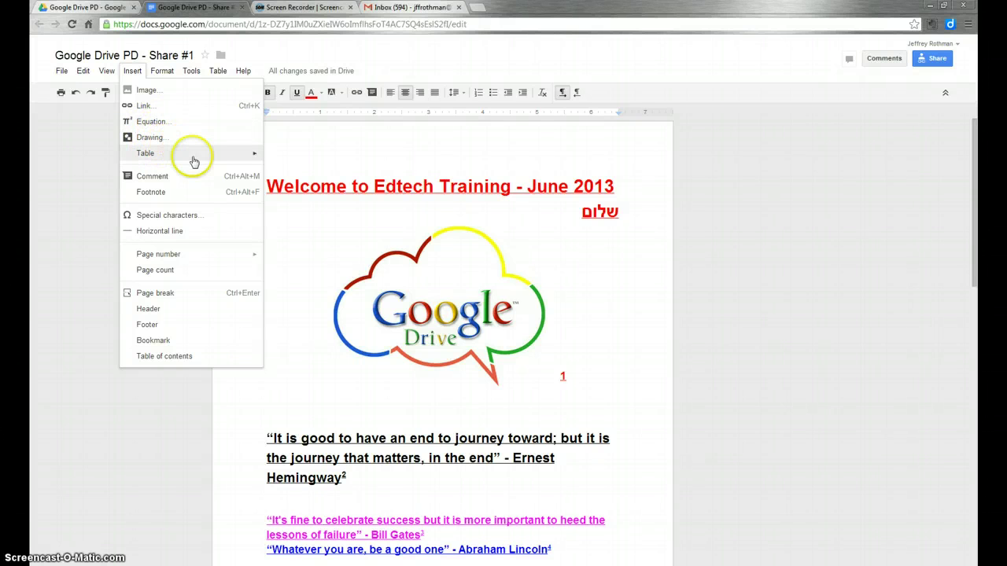
{"action": "mouse_move", "coordinate": [207, 160]}
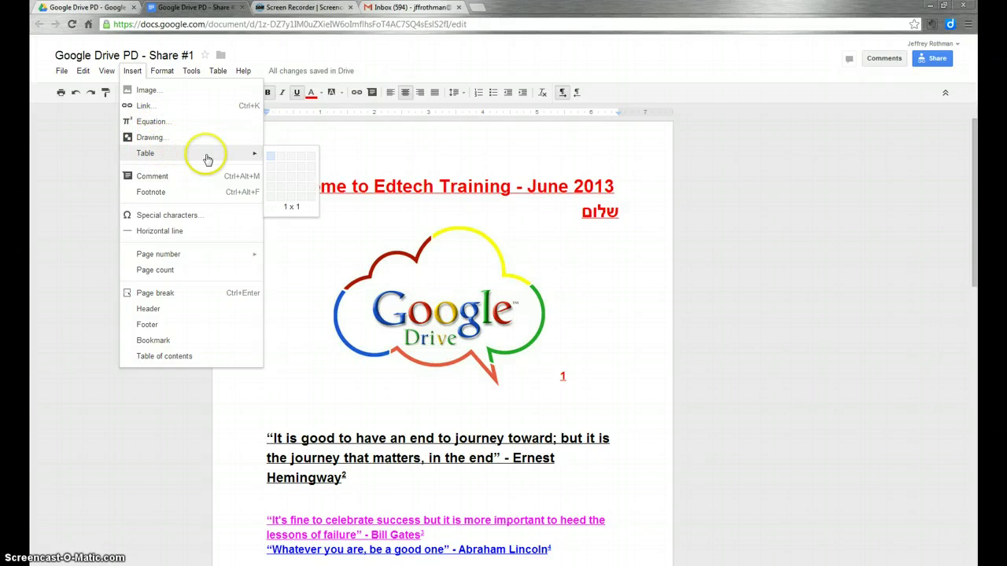
{"action": "left_click", "coordinate": [289, 170]}
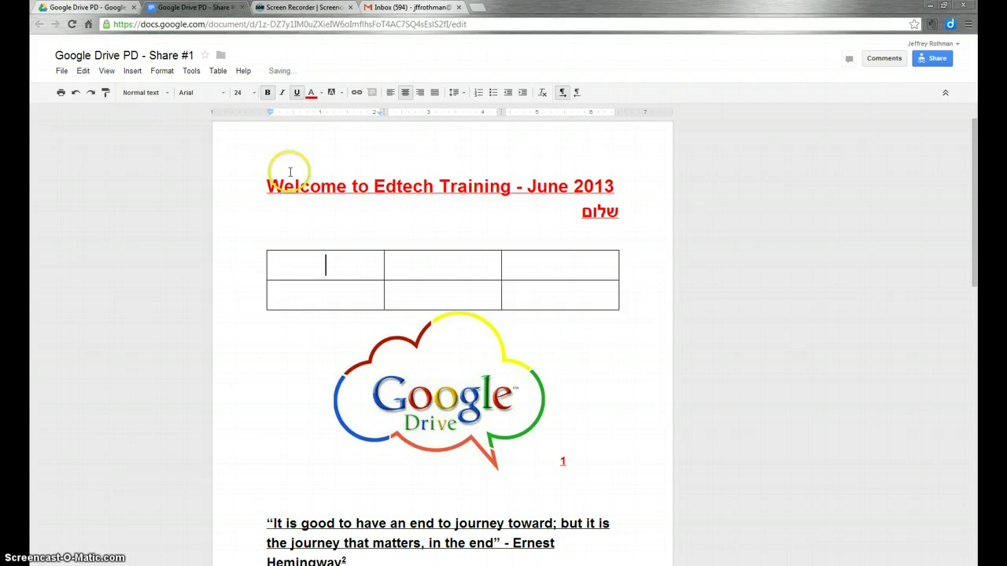
{"action": "left_click", "coordinate": [79, 93]}
{"action": "left_click", "coordinate": [132, 71]}
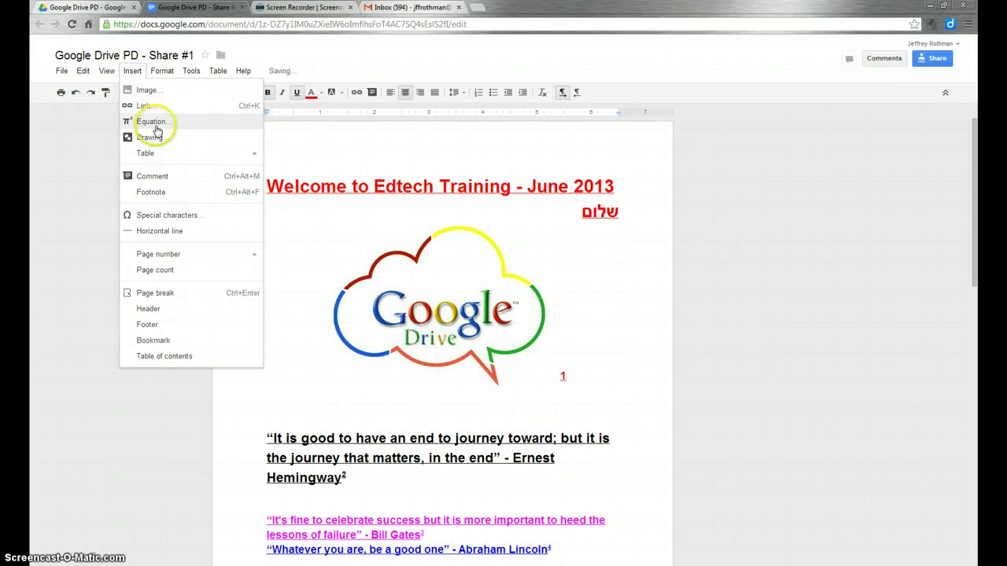
{"action": "mouse_move", "coordinate": [176, 158]}
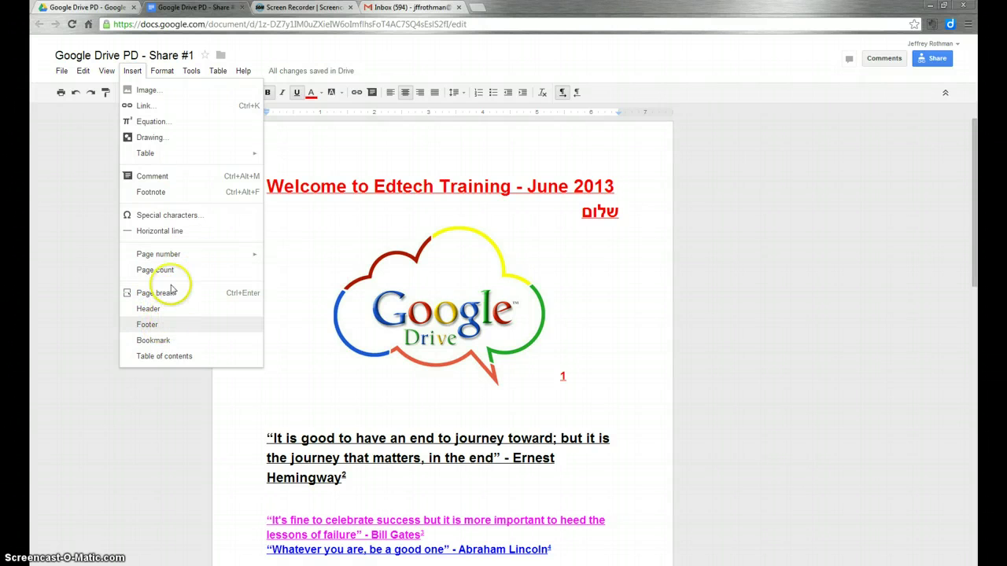
{"action": "mouse_move", "coordinate": [160, 73]}
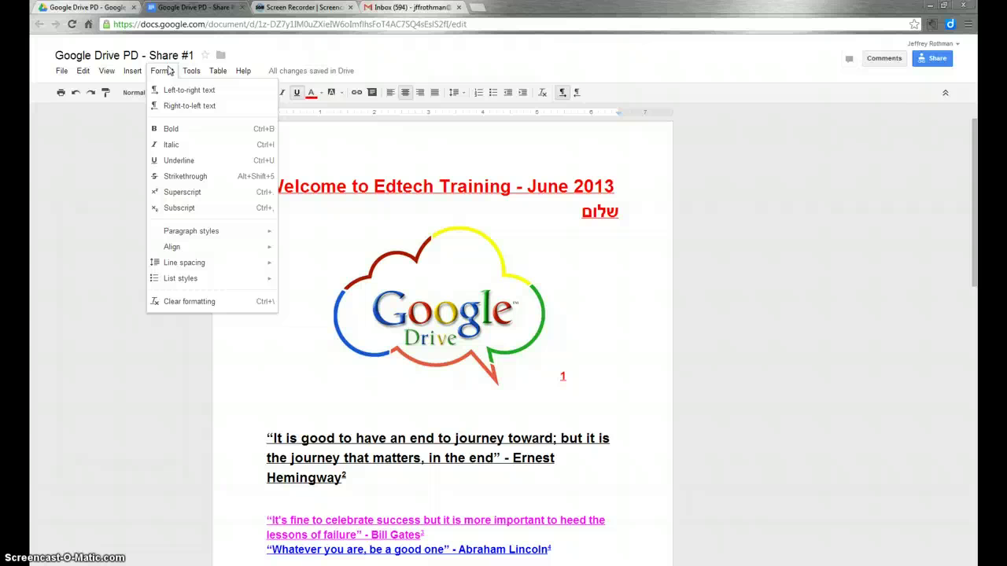
{"action": "mouse_move", "coordinate": [193, 71]}
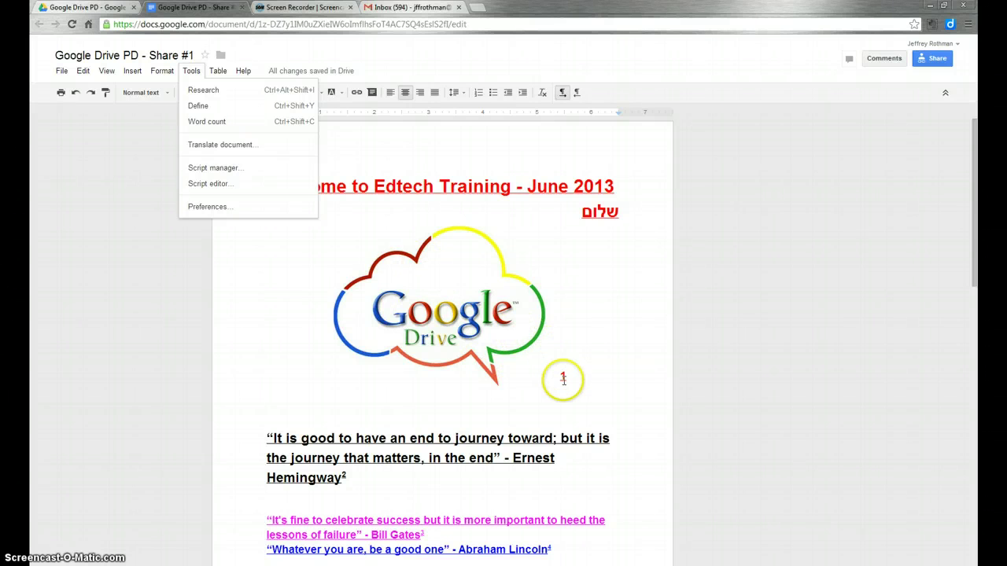
{"action": "scroll", "coordinate": [563, 380], "scroll_direction": "down", "scroll_amount": 4}
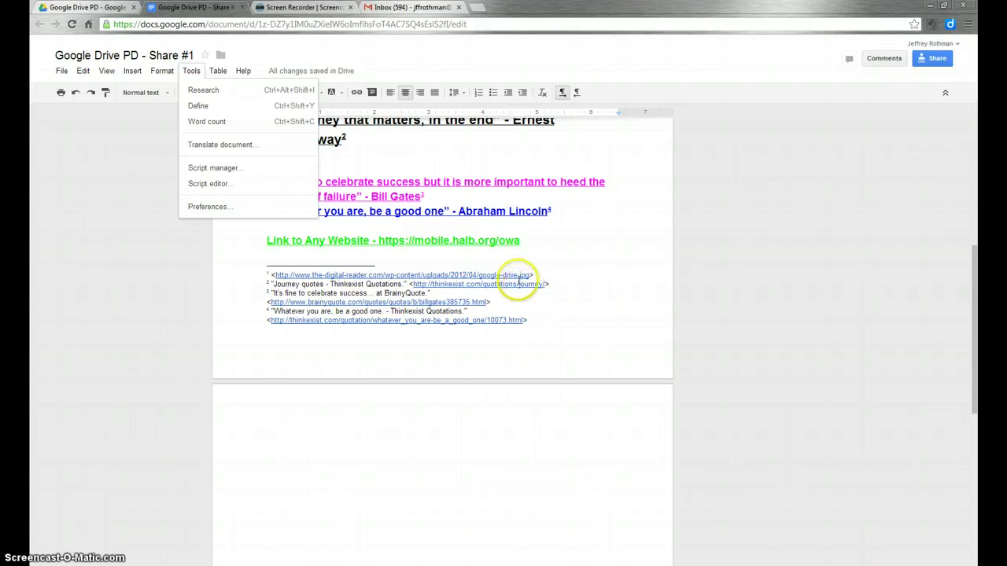
{"action": "scroll", "coordinate": [522, 277], "scroll_direction": "up", "scroll_amount": 4}
{"action": "scroll", "coordinate": [384, 208], "scroll_direction": "up", "scroll_amount": 1}
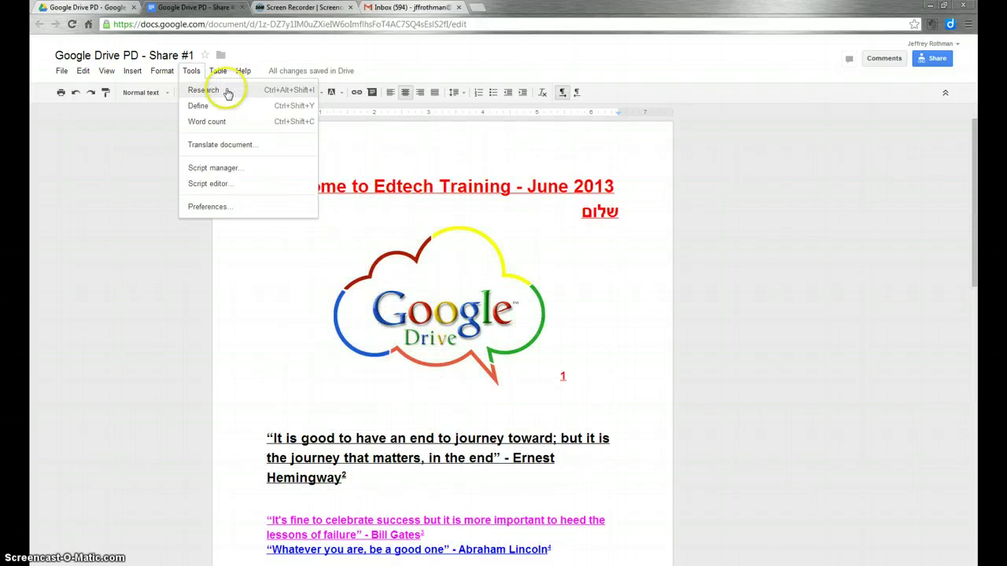
{"action": "left_click", "coordinate": [115, 189]}
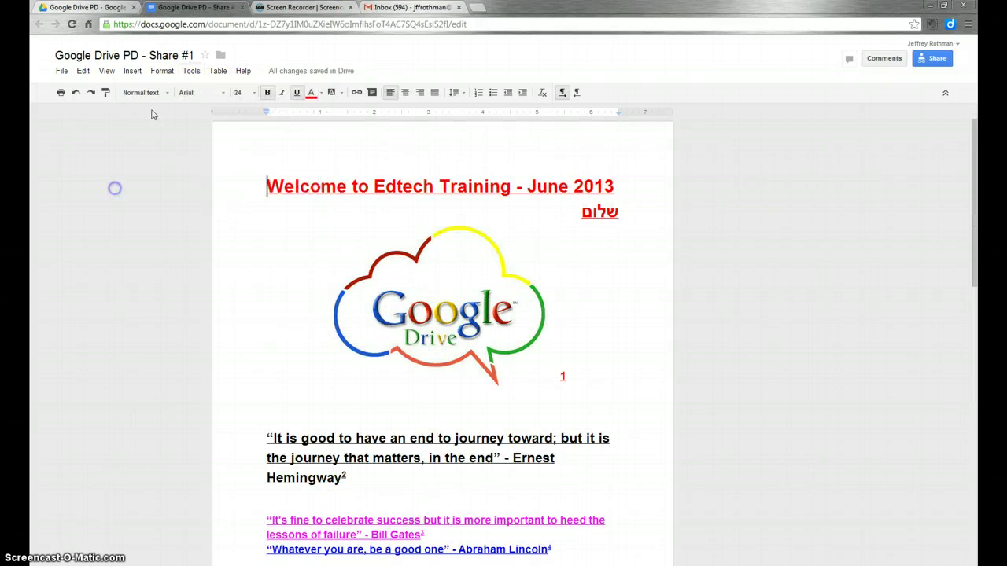
Open the Research tool and restrict its search type to Images.
{"action": "left_click", "coordinate": [192, 71]}
{"action": "left_click", "coordinate": [199, 91]}
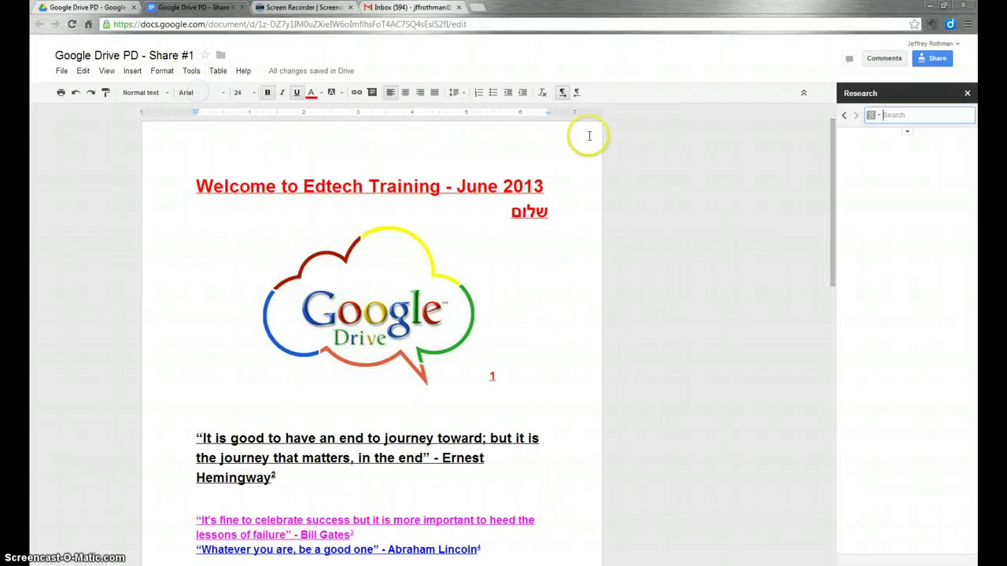
{"action": "left_click", "coordinate": [907, 131]}
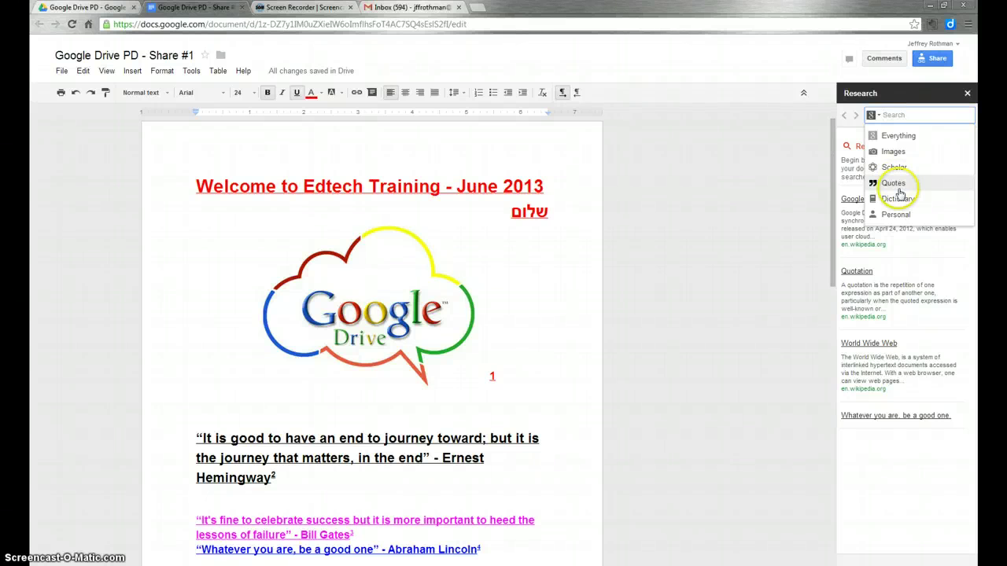
{"action": "left_click", "coordinate": [900, 200]}
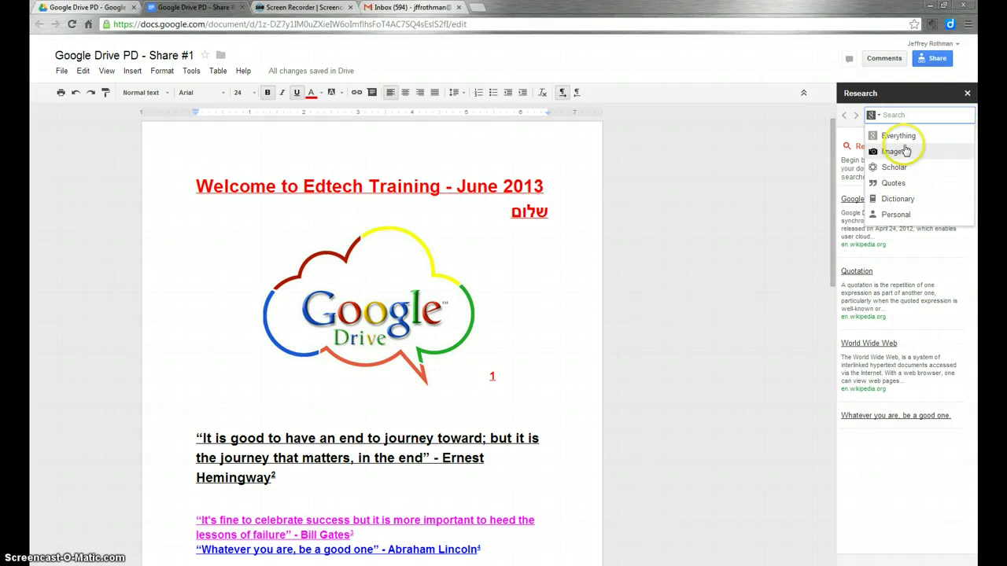
{"action": "left_click", "coordinate": [906, 150]}
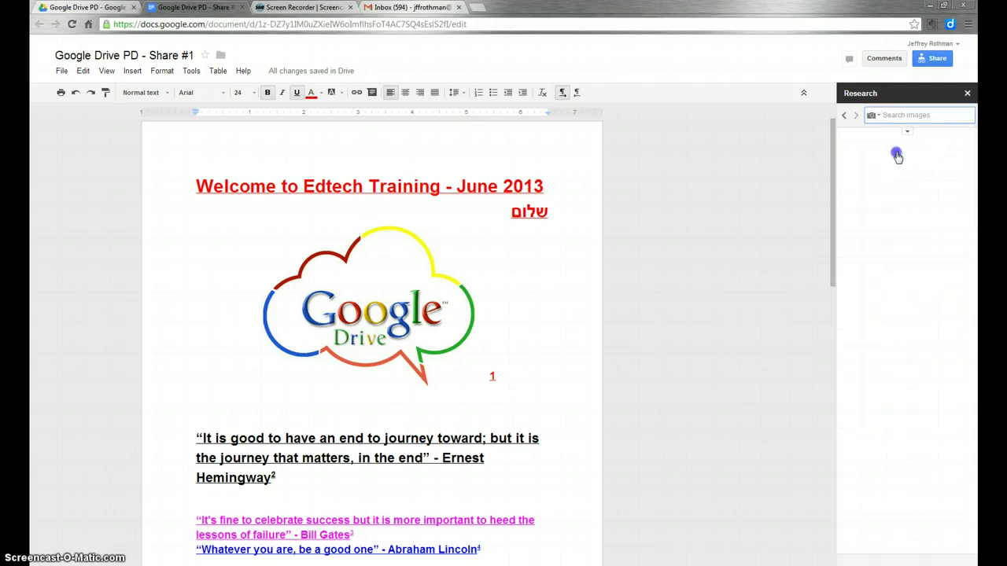
Search for images of "google drive" in the Research tool.
{"action": "left_click", "coordinate": [875, 115]}
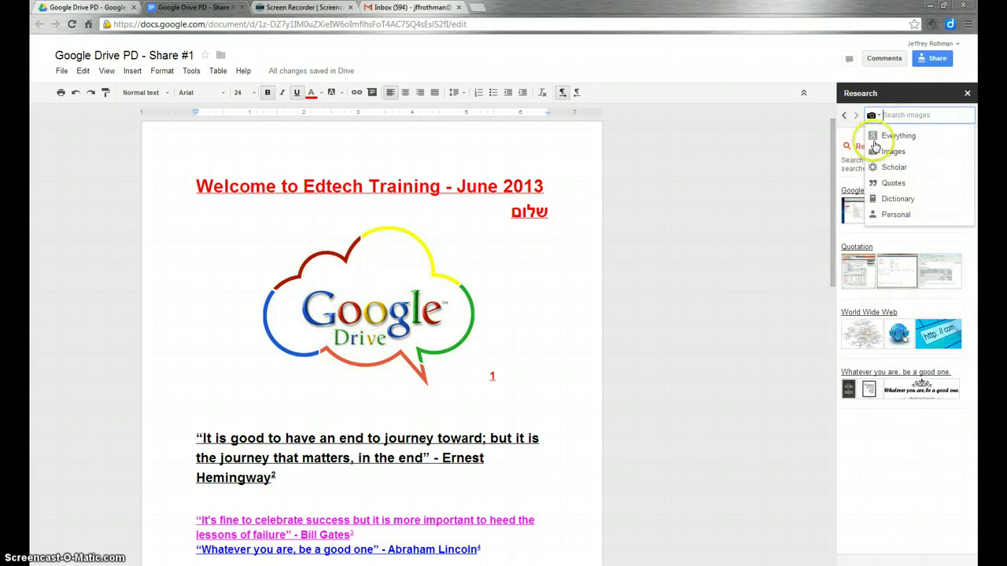
{"action": "type", "text": "עם"}
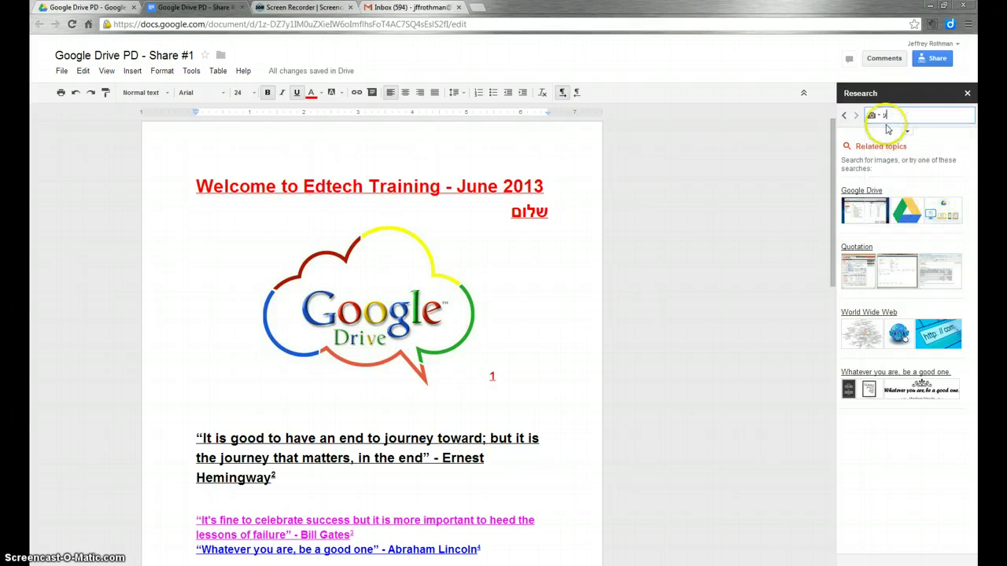
{"action": "key", "text": "BackSpace"}
{"action": "type", "text": "g"}
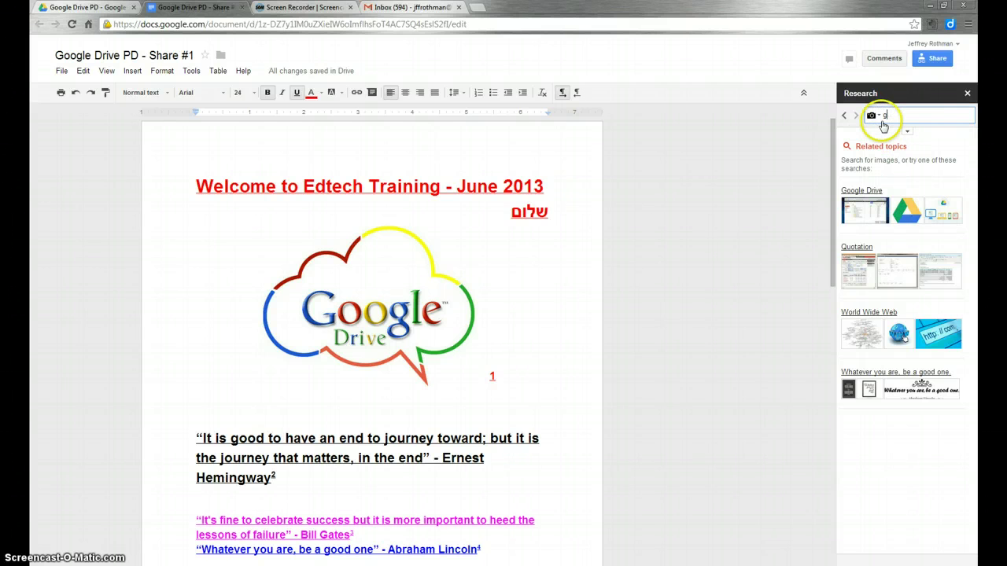
{"action": "type", "text": "oogle drive"}
{"action": "key", "text": "Return"}
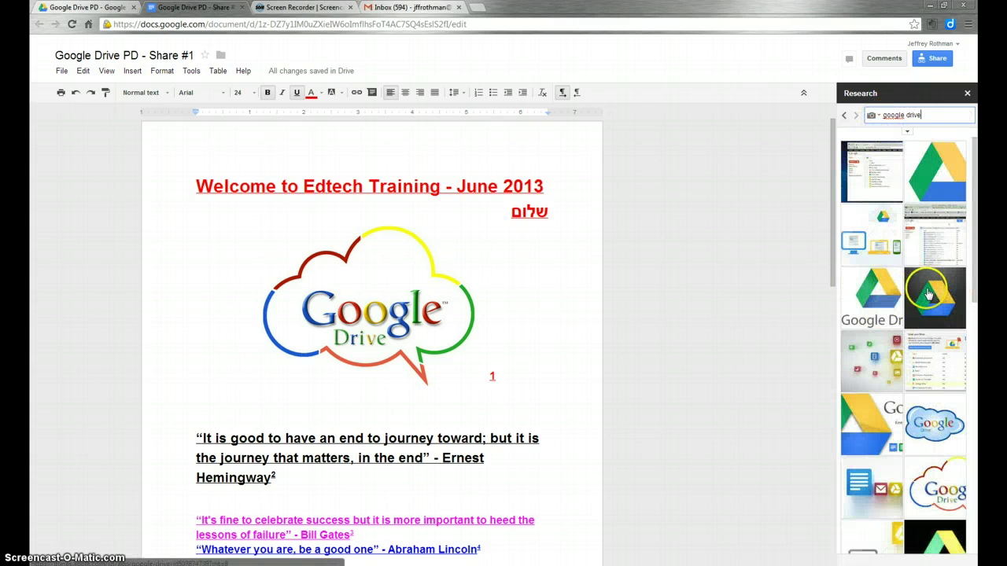
Insert the dark square Google Drive logo from the image results below the cloud logo, and check its source footnote.
{"action": "mouse_move", "coordinate": [929, 293]}
{"action": "left_click_drag", "start_coordinate": [929, 292], "coordinate": [348, 394]}
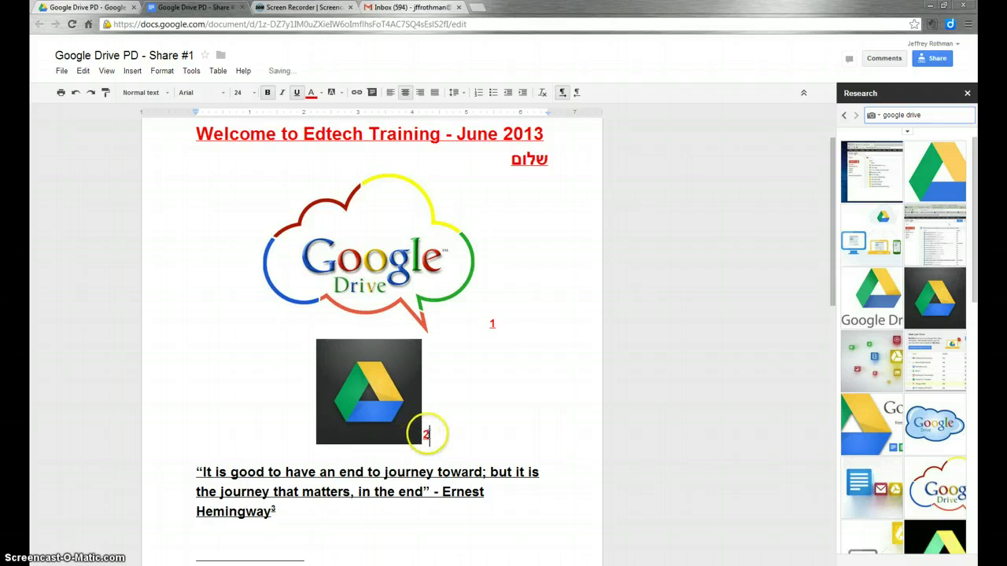
{"action": "scroll", "coordinate": [461, 420], "scroll_direction": "down", "scroll_amount": 6}
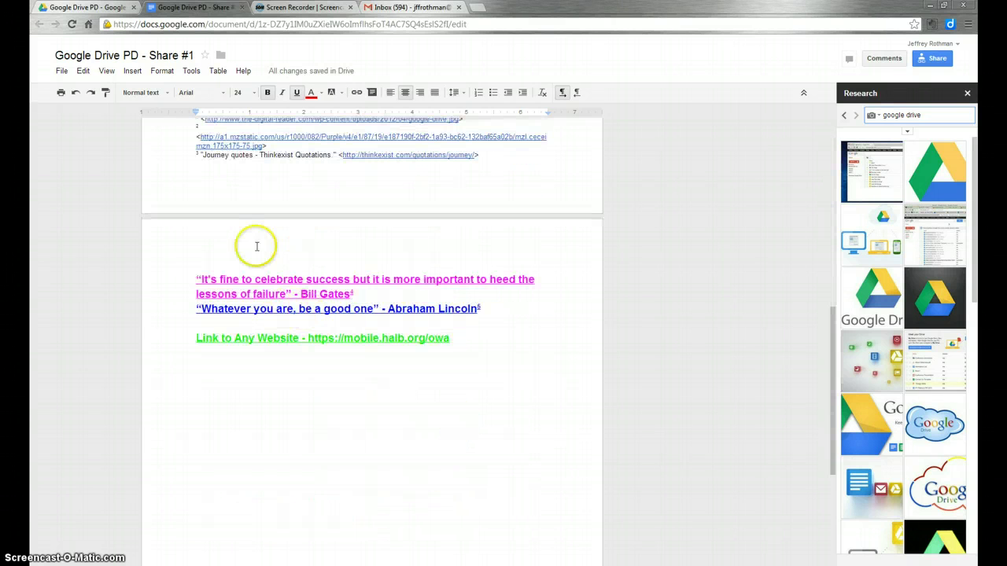
{"action": "scroll", "coordinate": [213, 169], "scroll_direction": "up", "scroll_amount": 1}
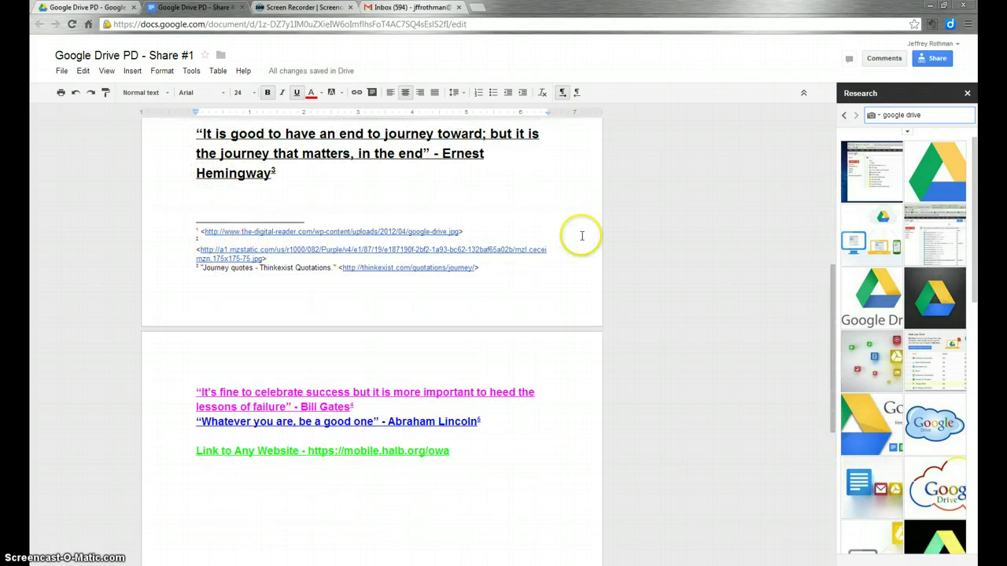
{"action": "scroll", "coordinate": [573, 230], "scroll_direction": "up", "scroll_amount": 3}
{"action": "scroll", "coordinate": [573, 230], "scroll_direction": "up", "scroll_amount": 2}
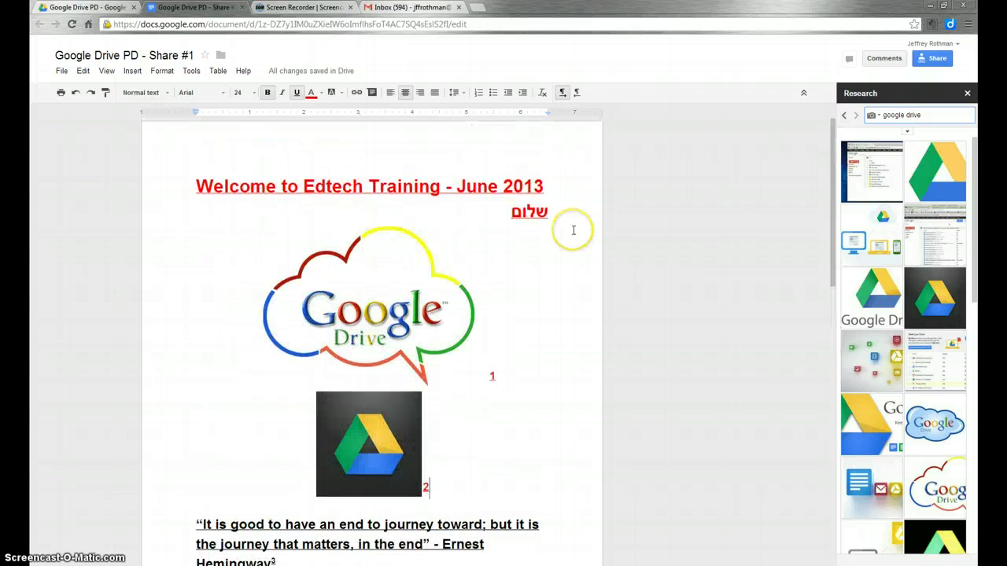
Examine the Research tool's citation format choices and the usage rights filter for image results.
{"action": "left_click", "coordinate": [906, 135]}
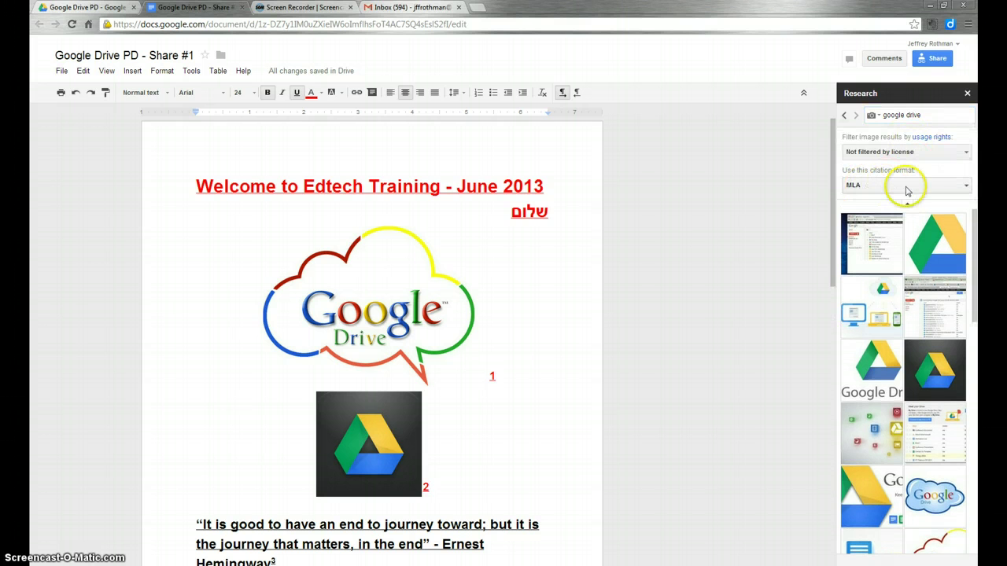
{"action": "left_click", "coordinate": [967, 187]}
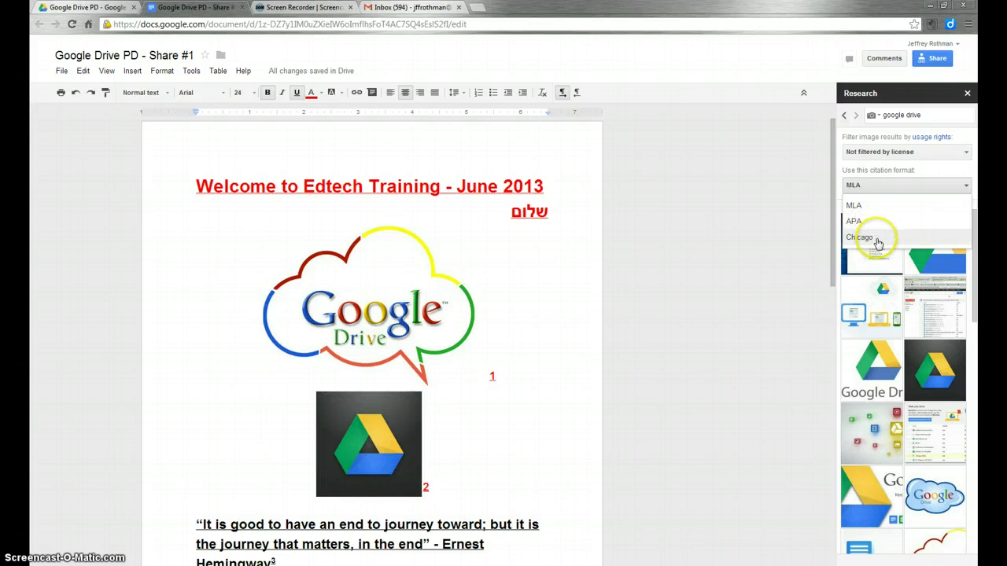
{"action": "left_click", "coordinate": [817, 193]}
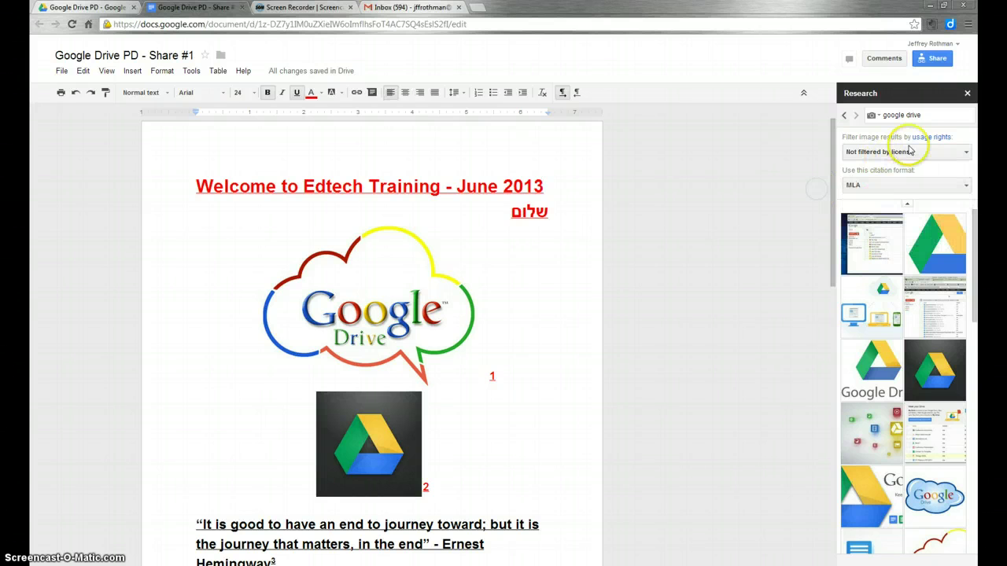
{"action": "left_click", "coordinate": [959, 154]}
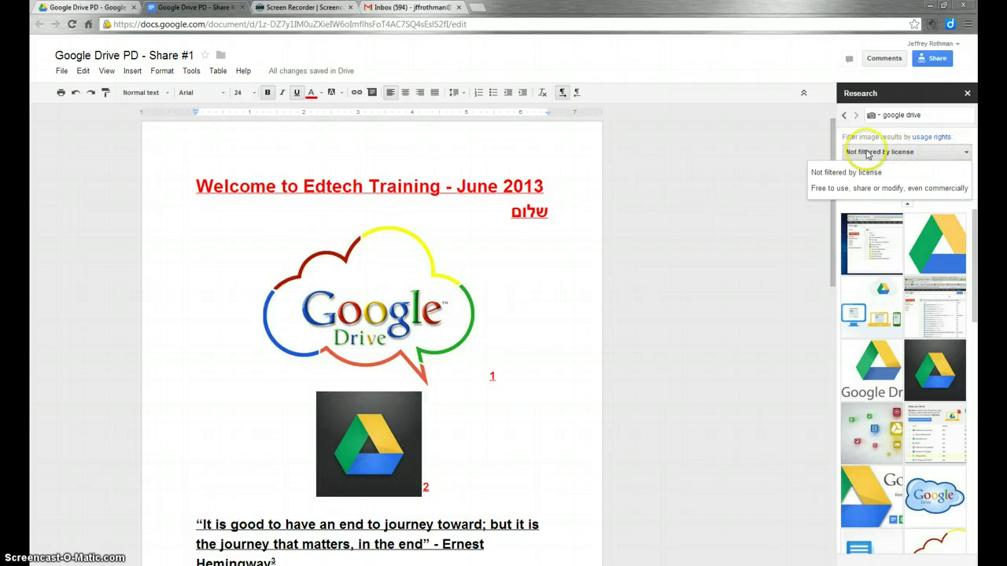
{"action": "left_click", "coordinate": [778, 141]}
Clear the "google drive" image search and switch the Research tool's search type to Quotes.
{"action": "left_click", "coordinate": [925, 116]}
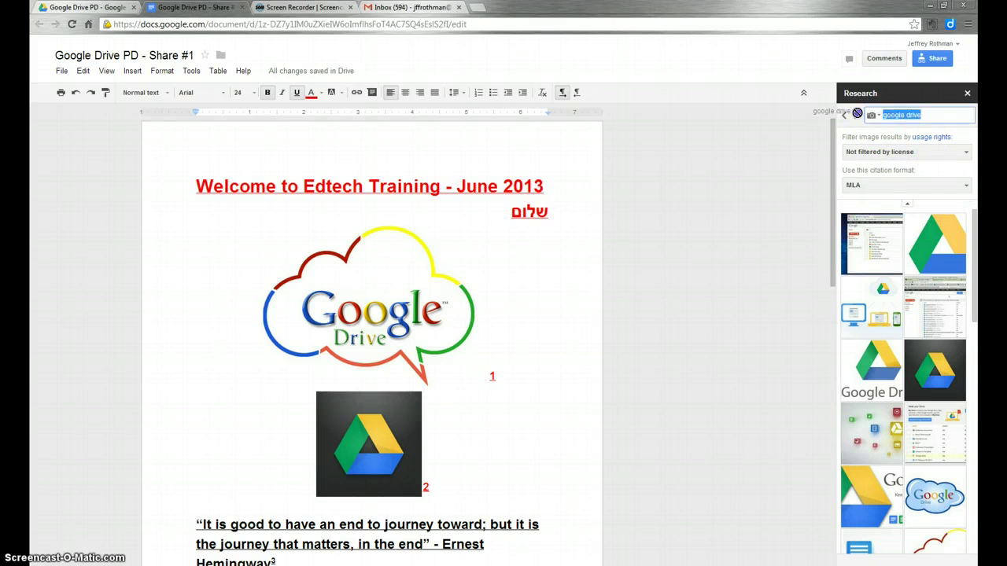
{"action": "key", "text": "BackSpace"}
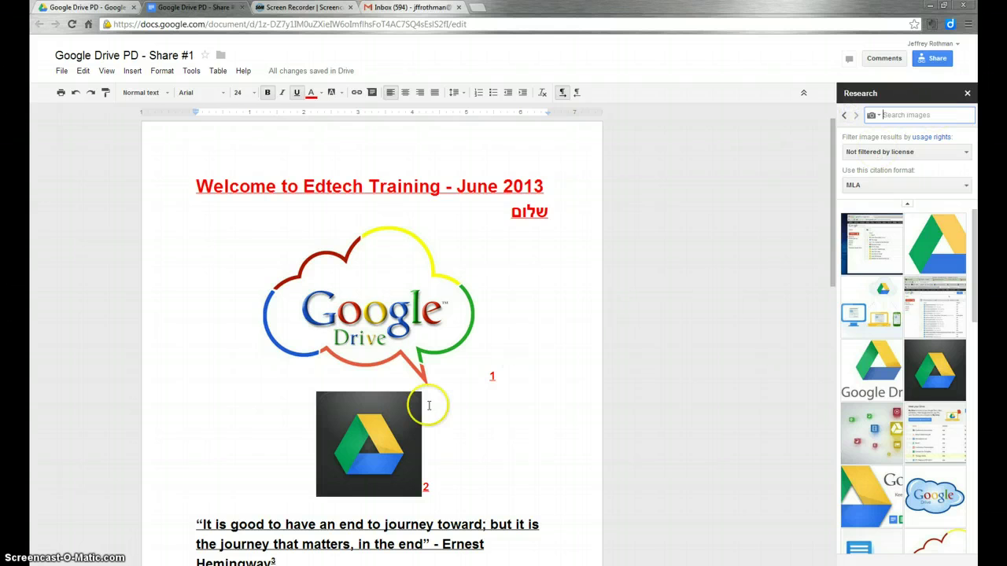
{"action": "left_click", "coordinate": [904, 114]}
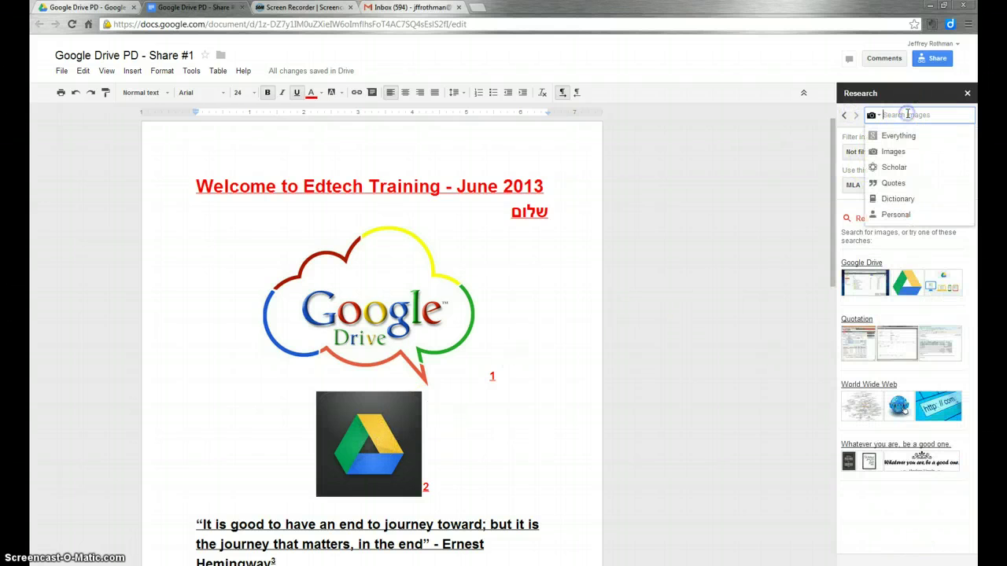
{"action": "left_click", "coordinate": [894, 183]}
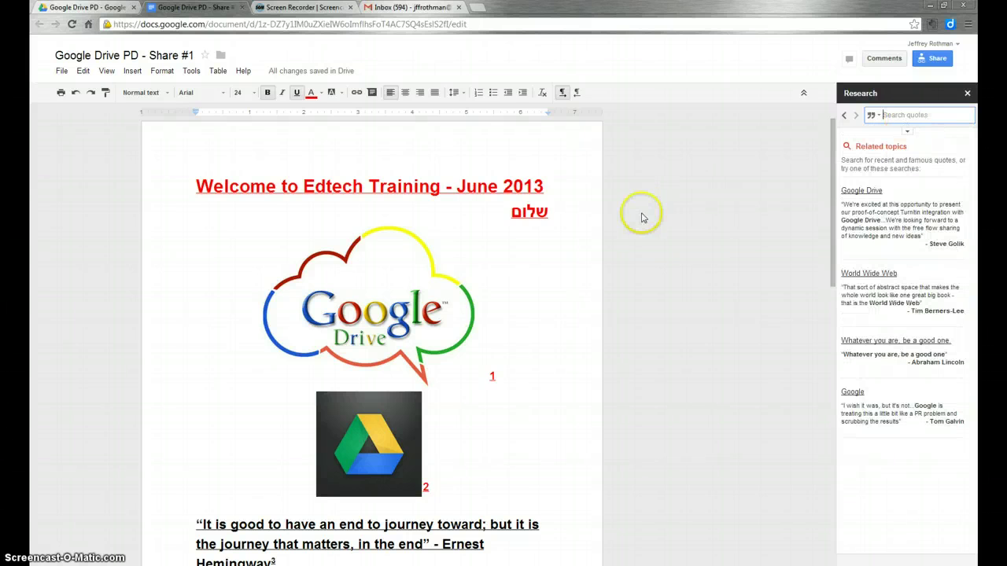
Look over the quotes and footnotes already in the document, and search the Research tool's quotes for "abe lincon".
{"action": "scroll", "coordinate": [641, 218], "scroll_direction": "down", "scroll_amount": 2}
{"action": "scroll", "coordinate": [644, 218], "scroll_direction": "down", "scroll_amount": 6}
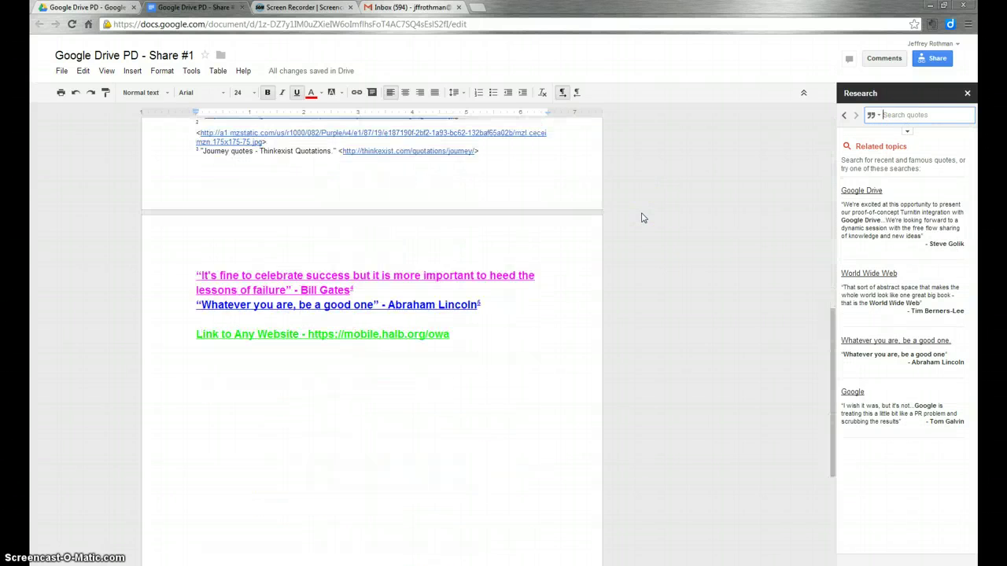
{"action": "scroll", "coordinate": [644, 218], "scroll_direction": "up", "scroll_amount": 4}
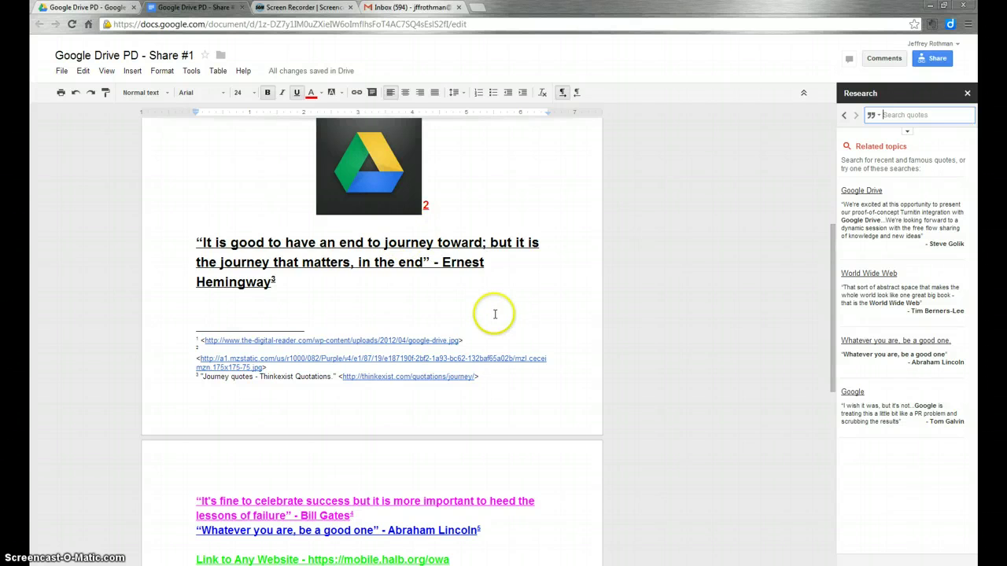
{"action": "scroll", "coordinate": [495, 315], "scroll_direction": "down", "scroll_amount": 3}
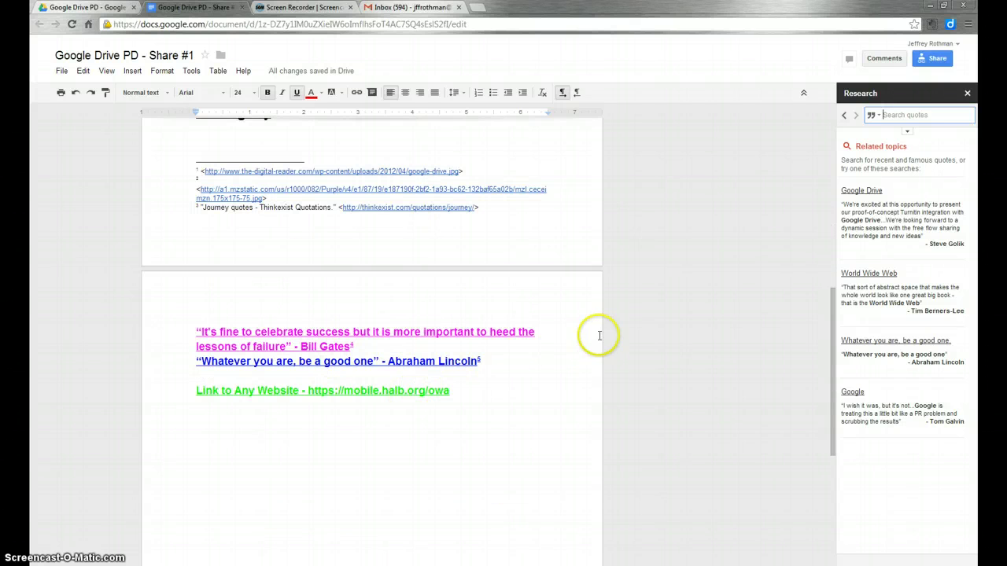
{"action": "scroll", "coordinate": [505, 338], "scroll_direction": "up", "scroll_amount": 4}
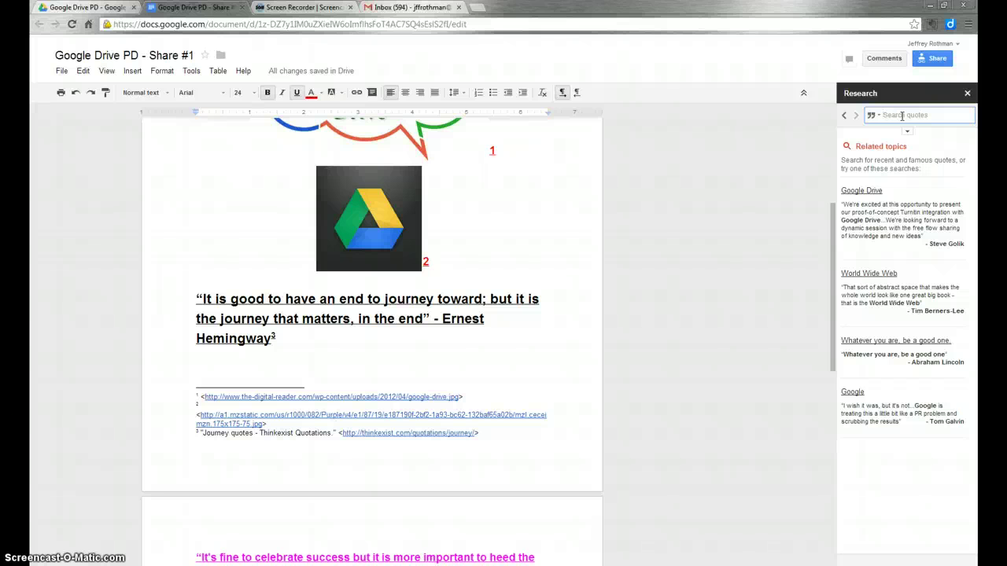
{"action": "type", "text": "ncon"}
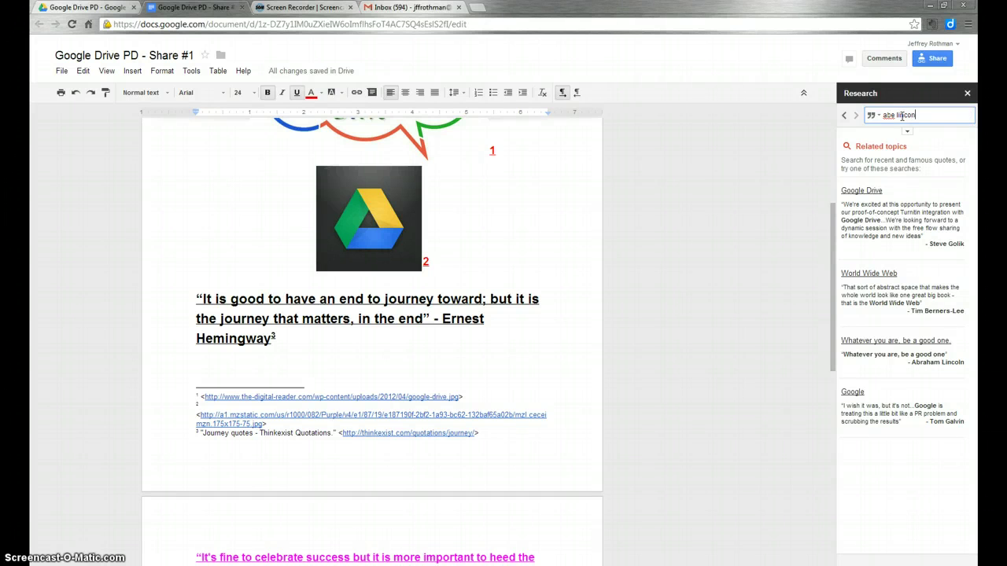
{"action": "key", "text": "Return"}
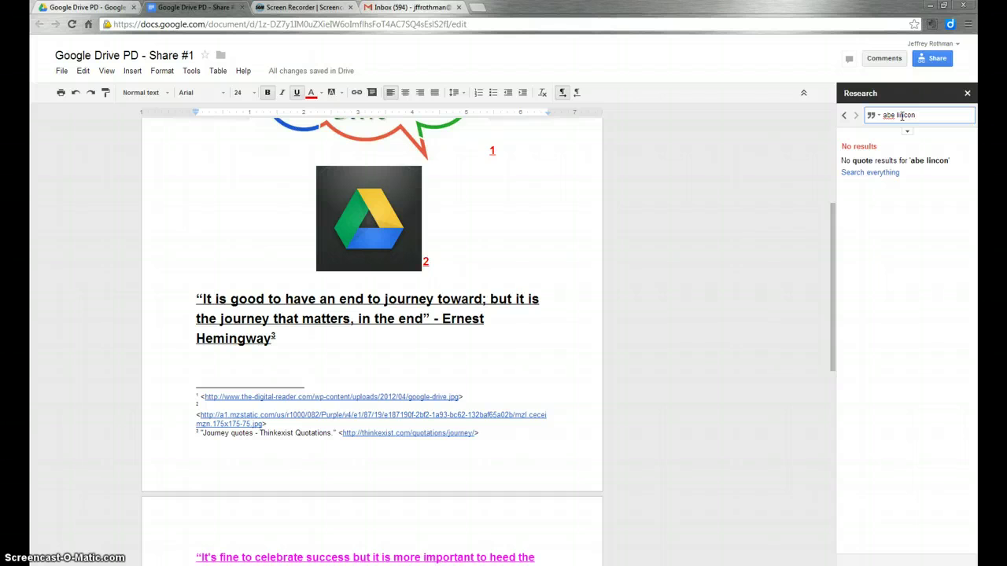
Replace the quote search term with "michael jordan" and run the search.
{"action": "left_click_drag", "start_coordinate": [917, 116], "coordinate": [870, 118]}
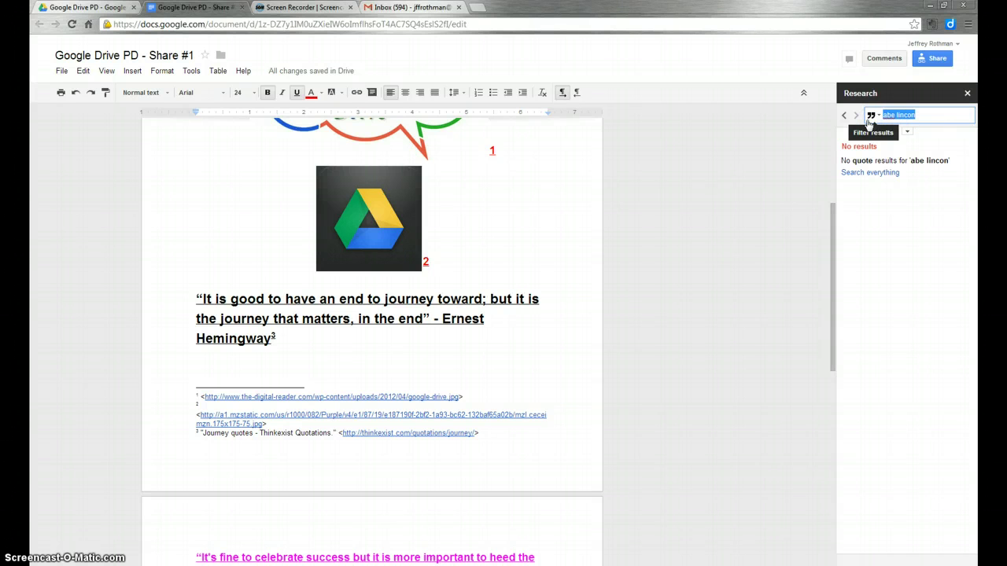
{"action": "type", "text": "michael jordan"}
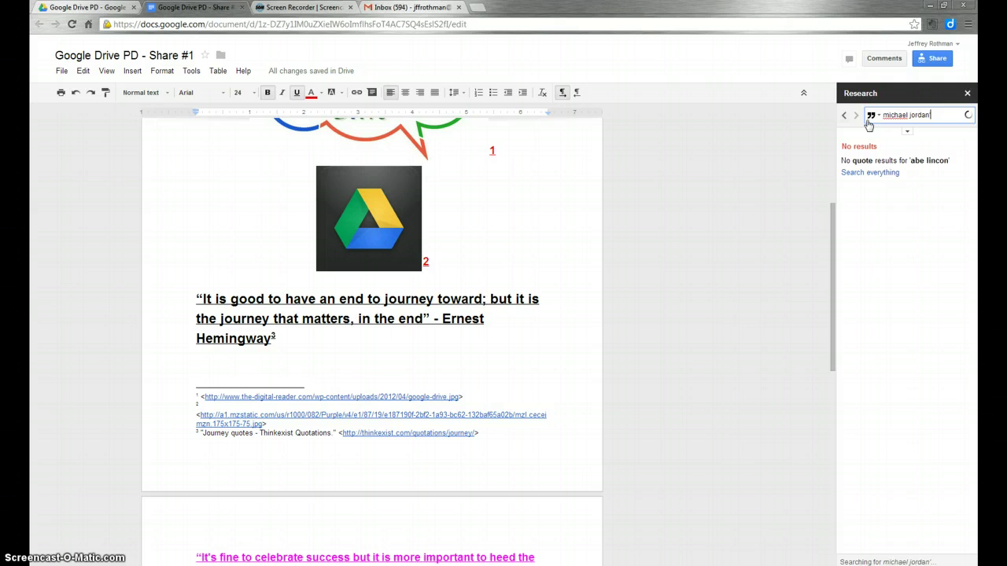
{"action": "key", "text": "Return"}
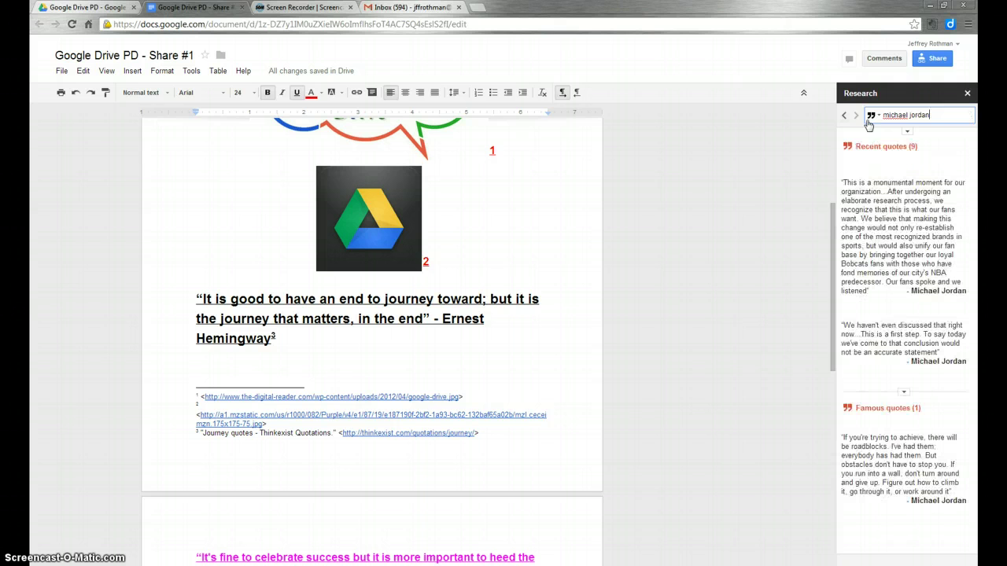
Insert the first recent Michael Jordan quote with its citation after the document title, and undo the insertion.
{"action": "mouse_move", "coordinate": [893, 234]}
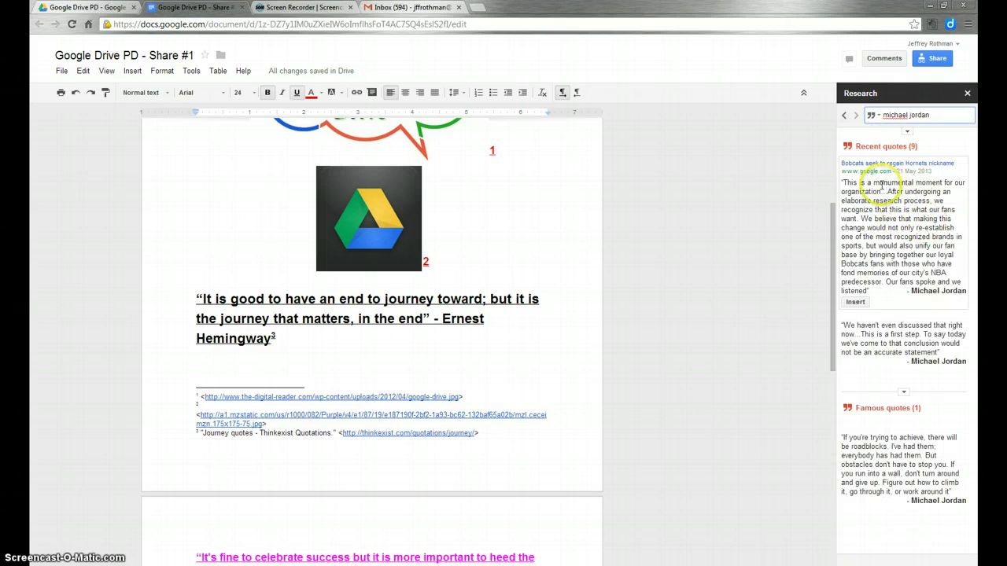
{"action": "left_click", "coordinate": [881, 192]}
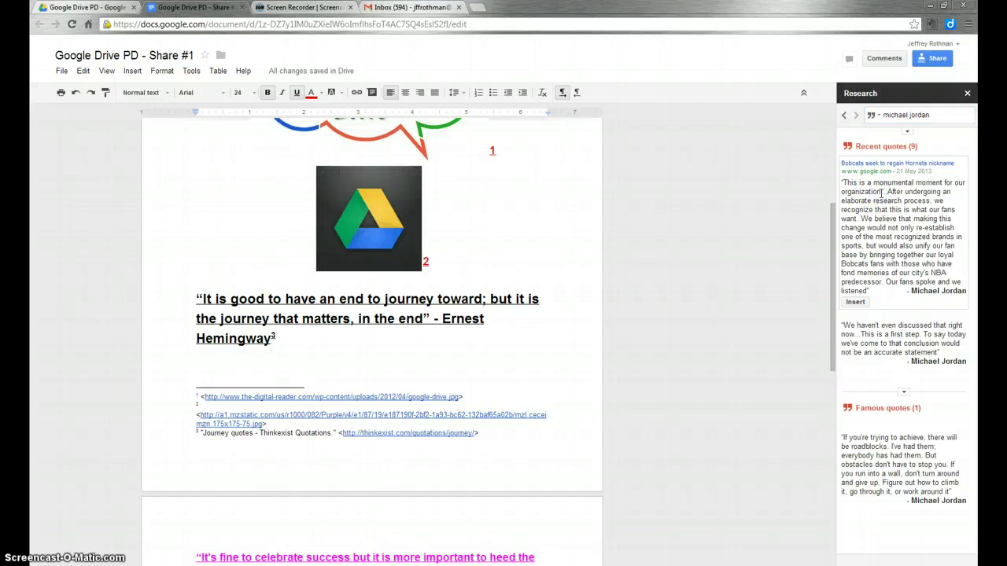
{"action": "left_click", "coordinate": [855, 304]}
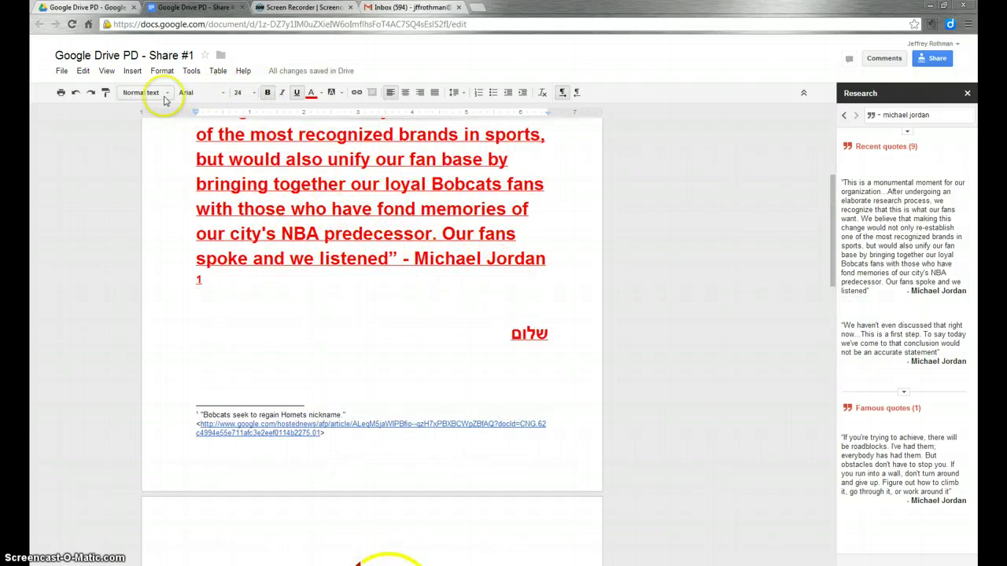
{"action": "left_click", "coordinate": [76, 93]}
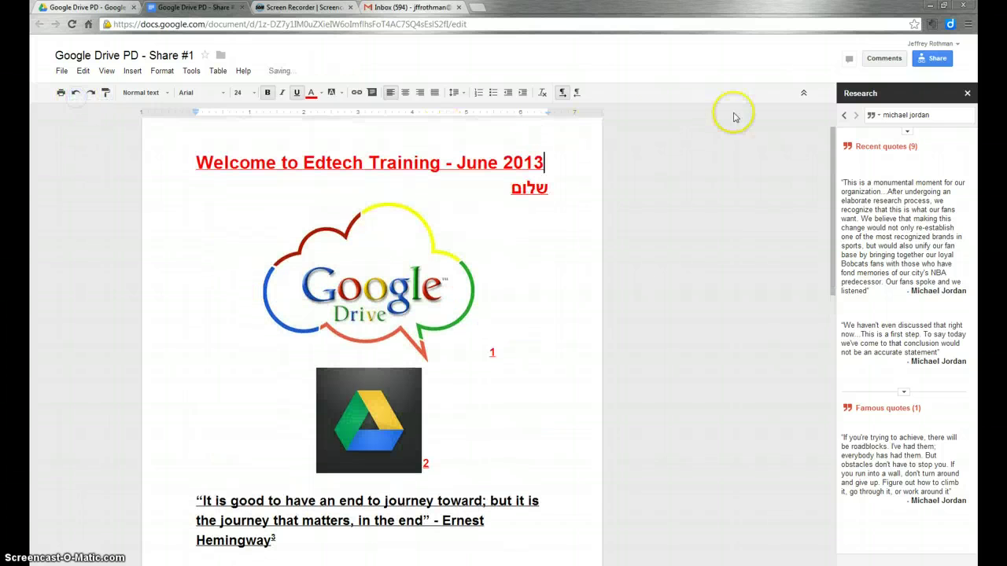
Close the Research tool and reopen it to show how it is launched.
{"action": "left_click", "coordinate": [191, 71]}
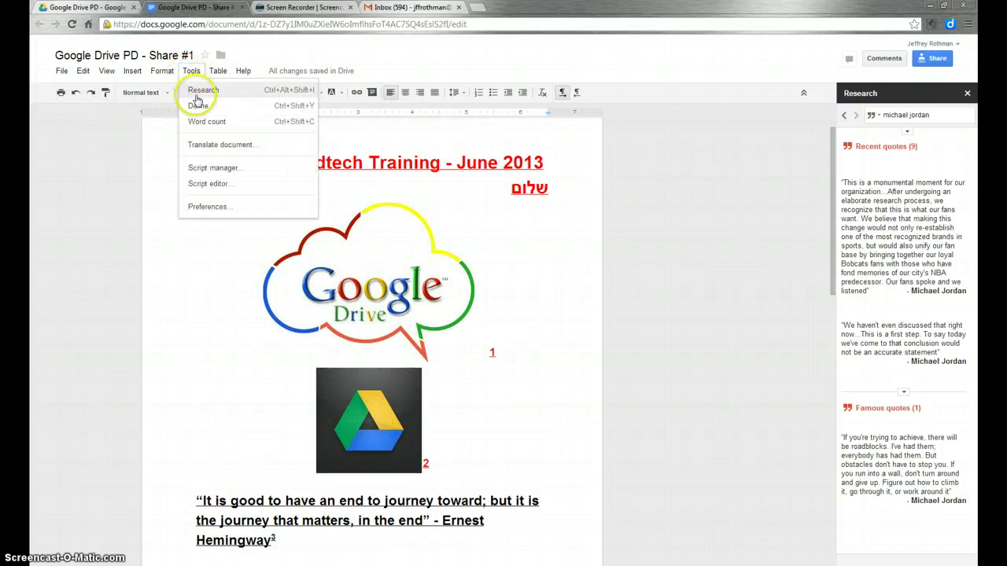
{"action": "left_click", "coordinate": [211, 92]}
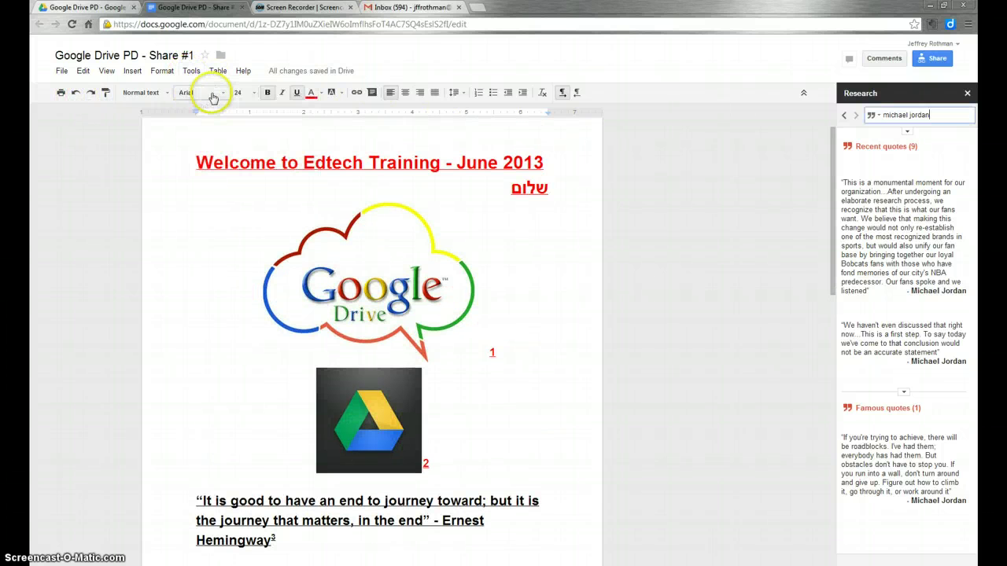
{"action": "left_click", "coordinate": [966, 93]}
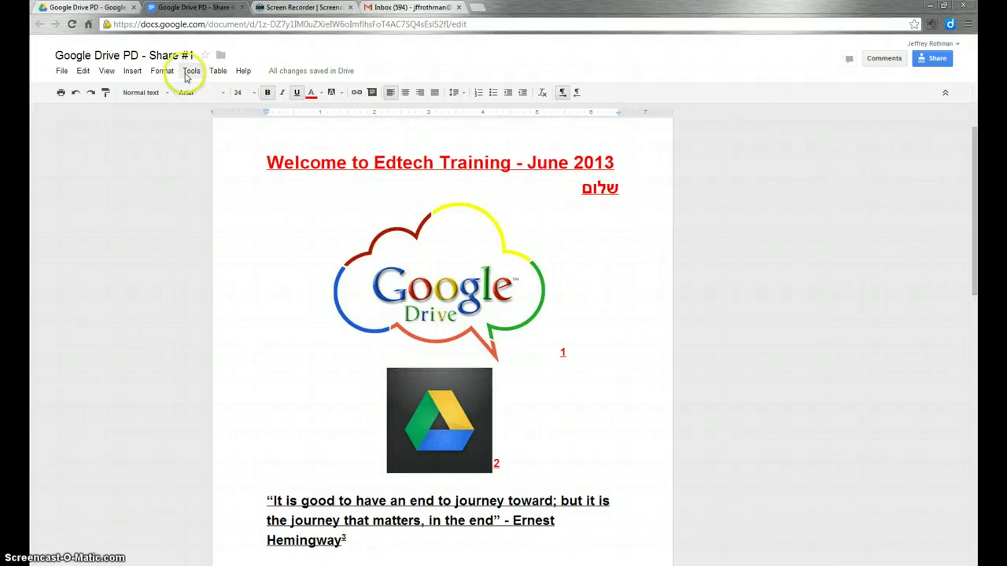
{"action": "left_click", "coordinate": [191, 71]}
{"action": "left_click", "coordinate": [195, 92]}
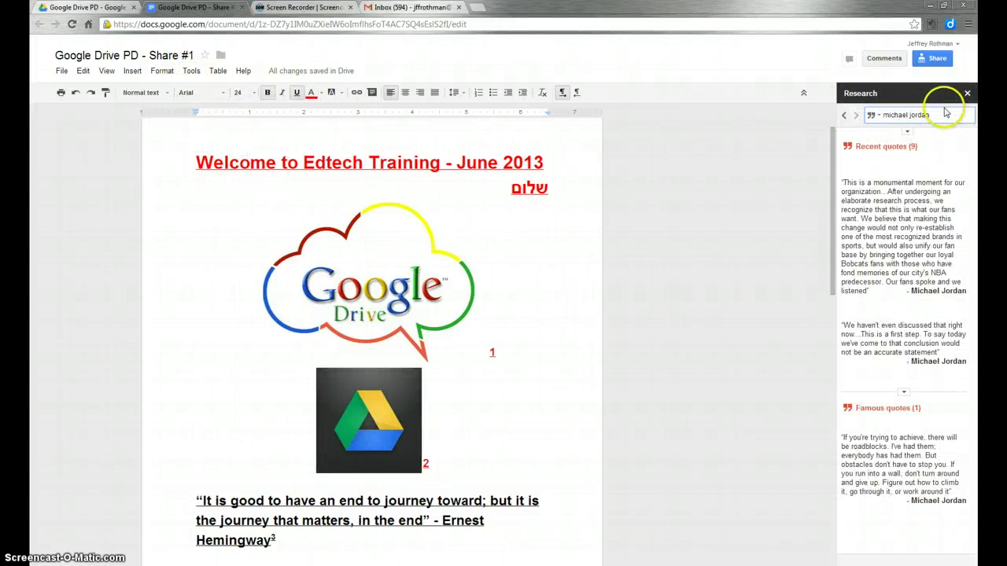
Clear the Michael Jordan search and switch the Research tool's search type to Dictionary.
{"action": "left_click_drag", "start_coordinate": [944, 114], "coordinate": [881, 115]}
{"action": "key", "text": "BackSpace"}
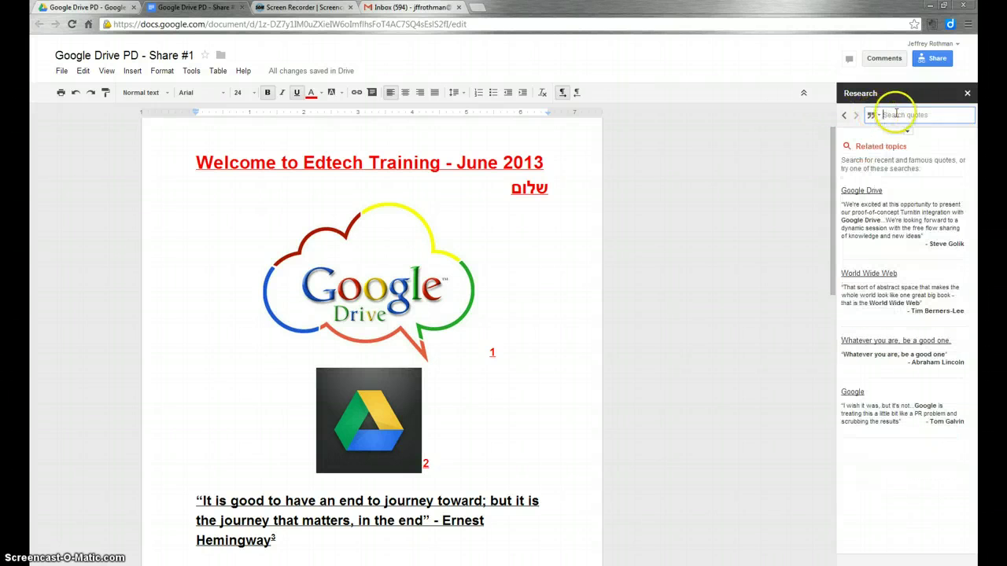
{"action": "left_click", "coordinate": [896, 114]}
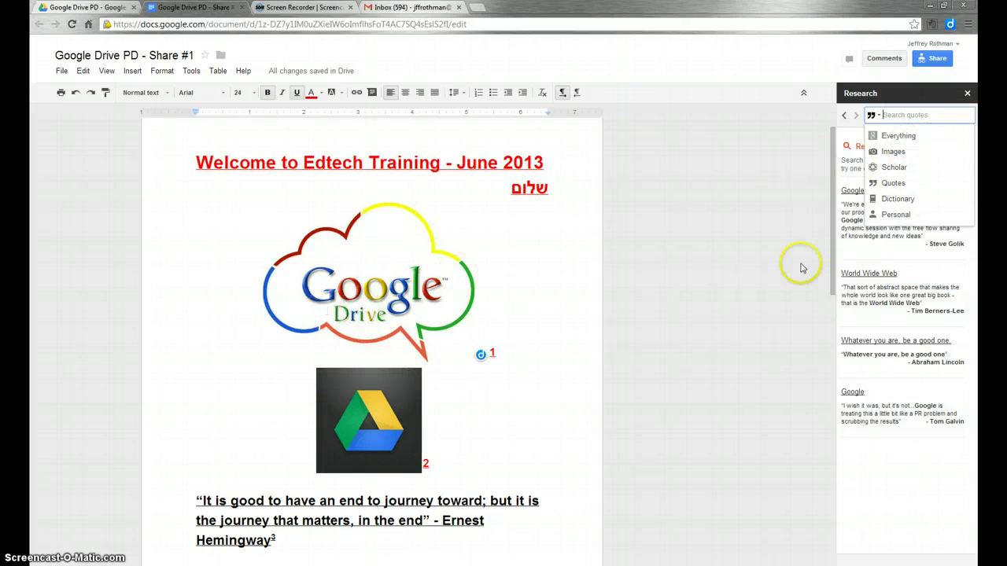
{"action": "left_click", "coordinate": [717, 160]}
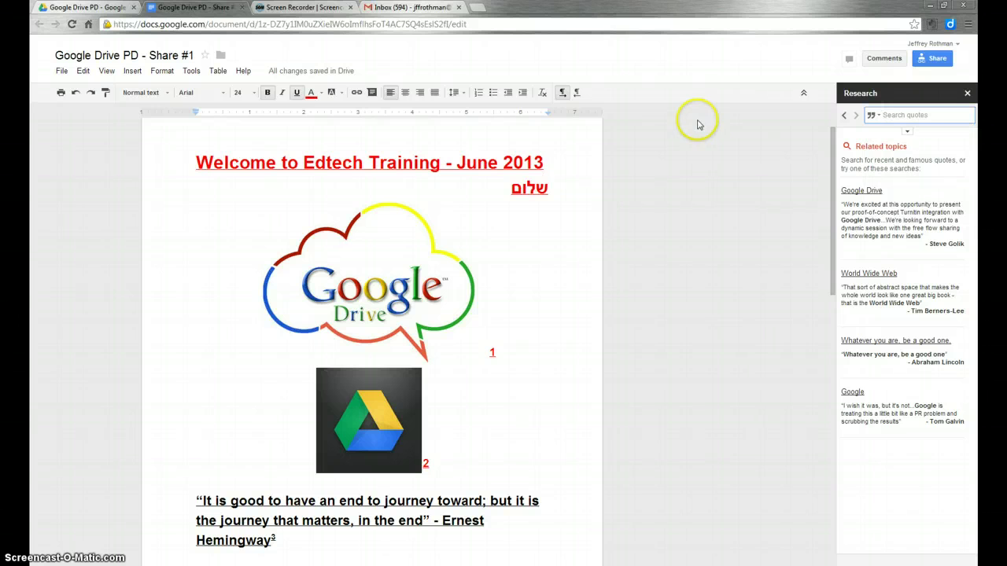
{"action": "left_click", "coordinate": [916, 115]}
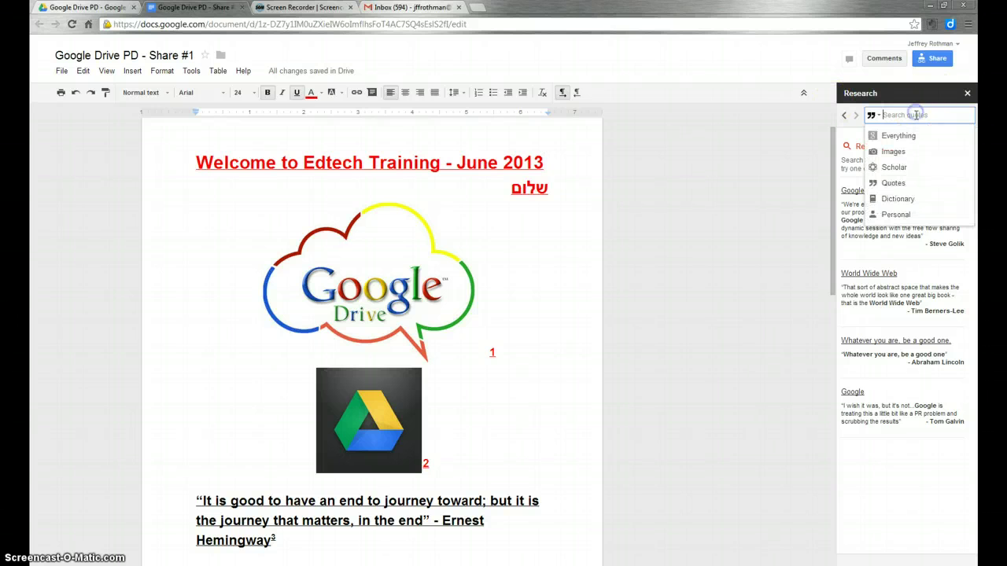
{"action": "left_click", "coordinate": [898, 198]}
Look up the word "famous" in the Research tool's dictionary.
{"action": "left_click", "coordinate": [909, 126]}
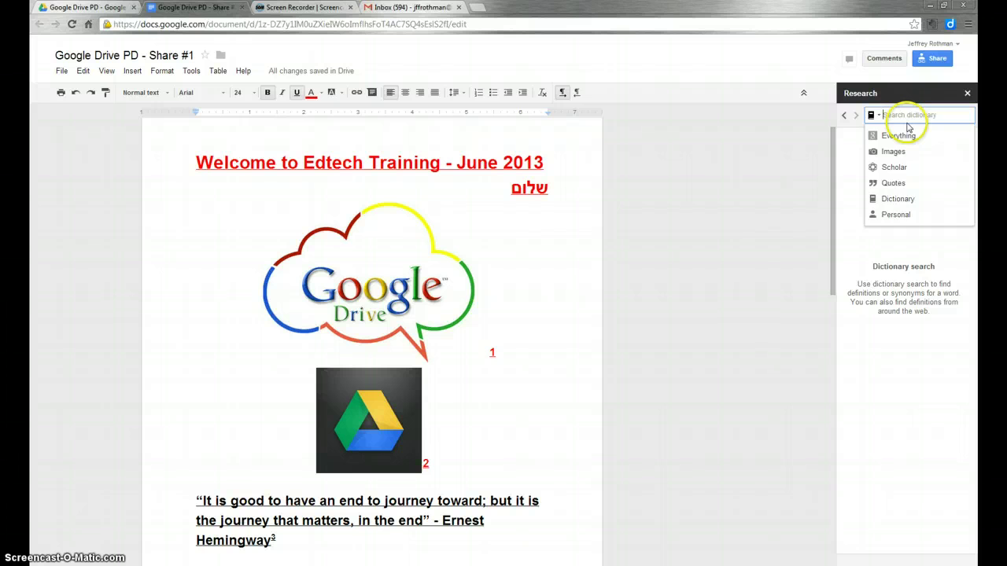
{"action": "type", "text": "famous"}
{"action": "key", "text": "Return"}
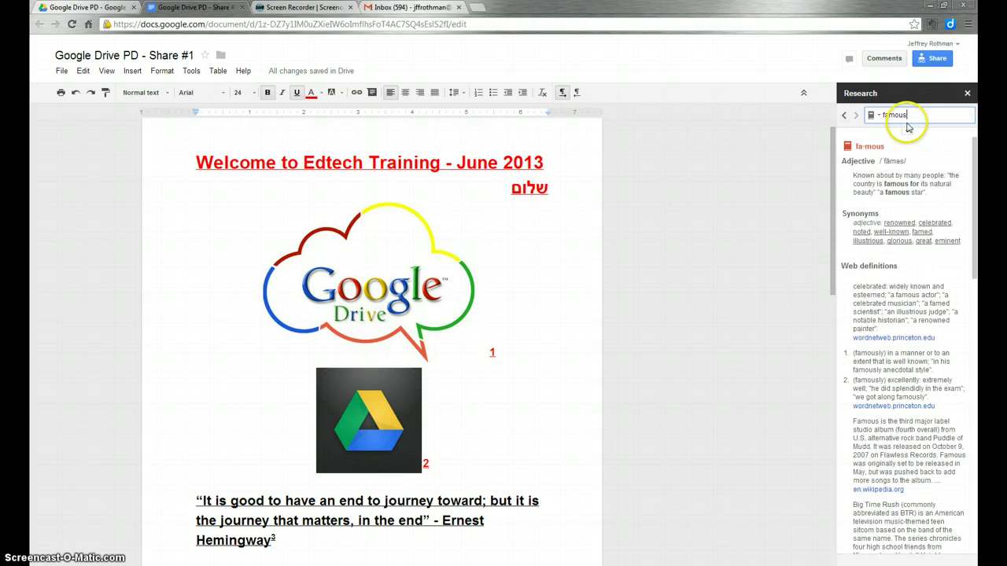
Try to move the adjective definition of "famous" from the dictionary results into the document.
{"action": "left_click", "coordinate": [891, 176]}
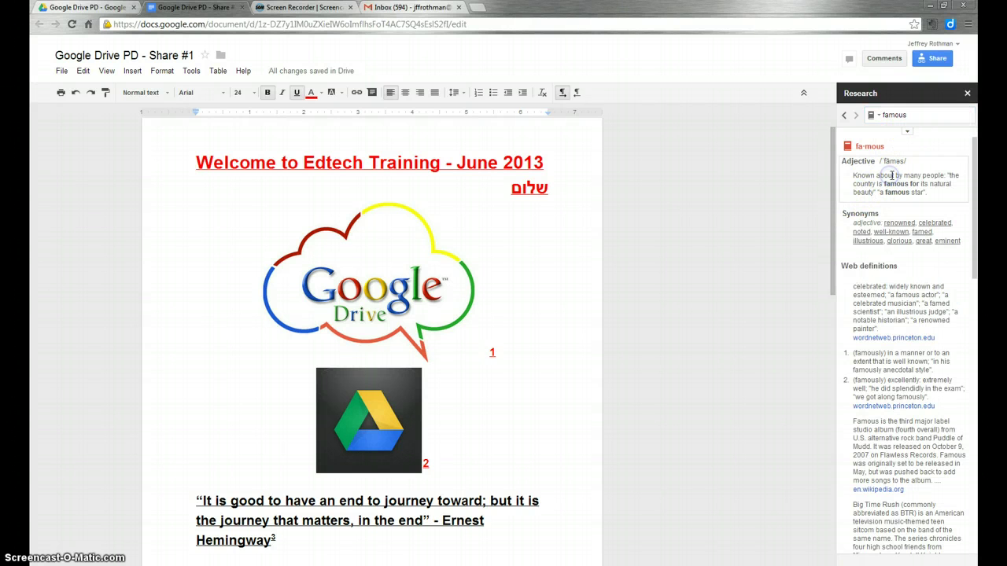
{"action": "left_click_drag", "start_coordinate": [892, 177], "coordinate": [802, 186]}
{"action": "left_click", "coordinate": [818, 197]}
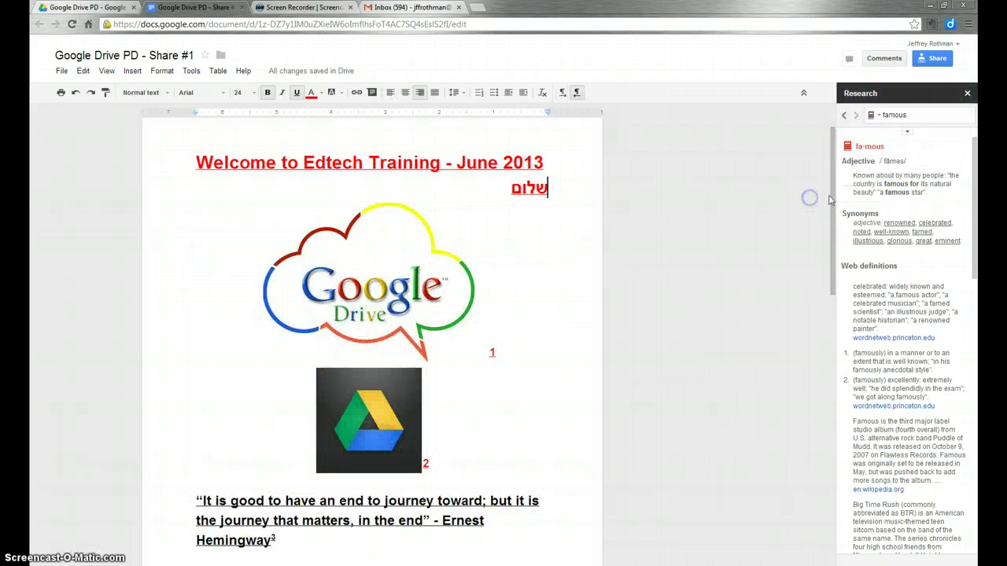
Examine the synonyms and web definitions listed for "famous", and try to carry a definition over into the document.
{"action": "left_click", "coordinate": [917, 210]}
{"action": "left_click_drag", "start_coordinate": [977, 186], "coordinate": [977, 472]}
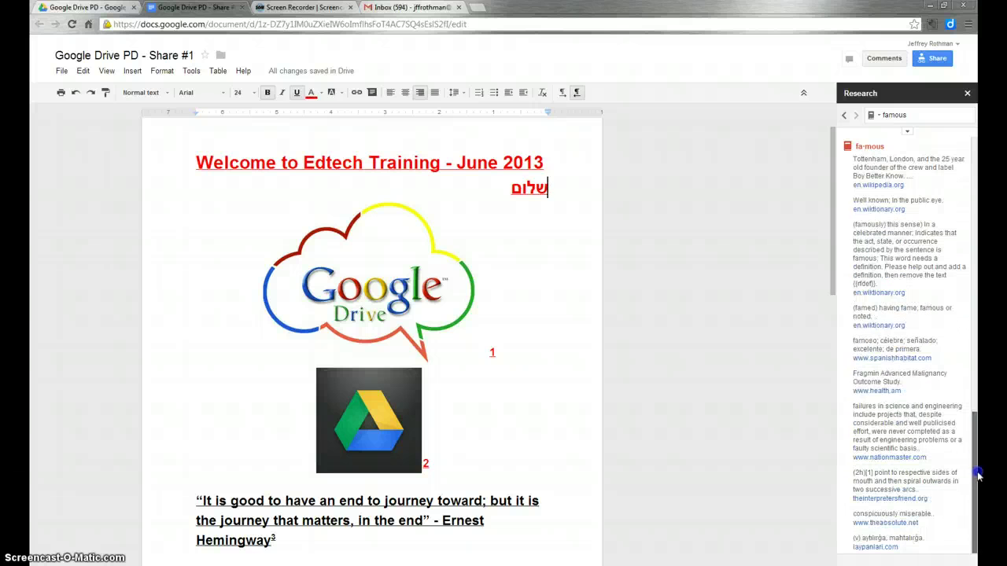
{"action": "left_click", "coordinate": [900, 421]}
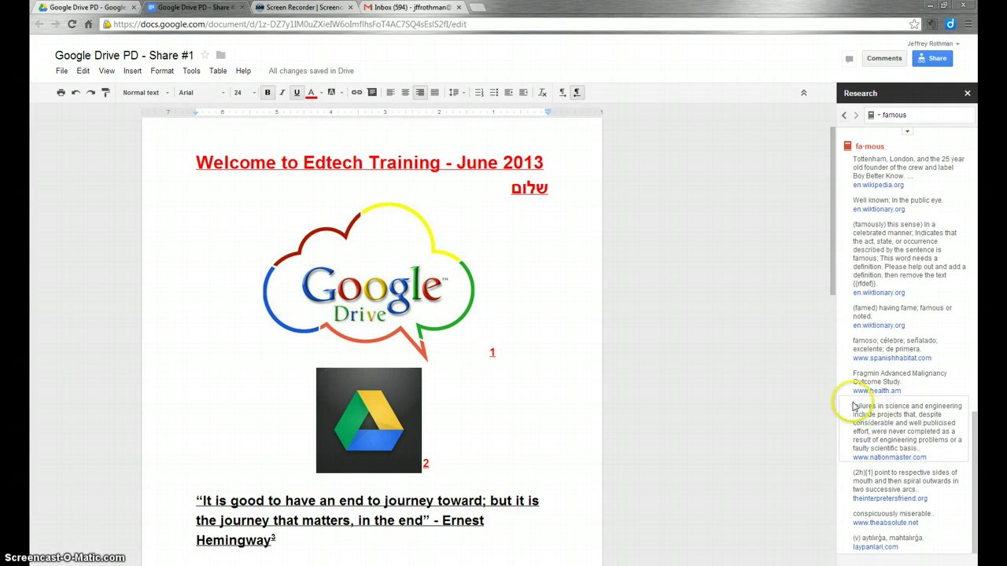
{"action": "left_click_drag", "start_coordinate": [851, 406], "coordinate": [900, 448]}
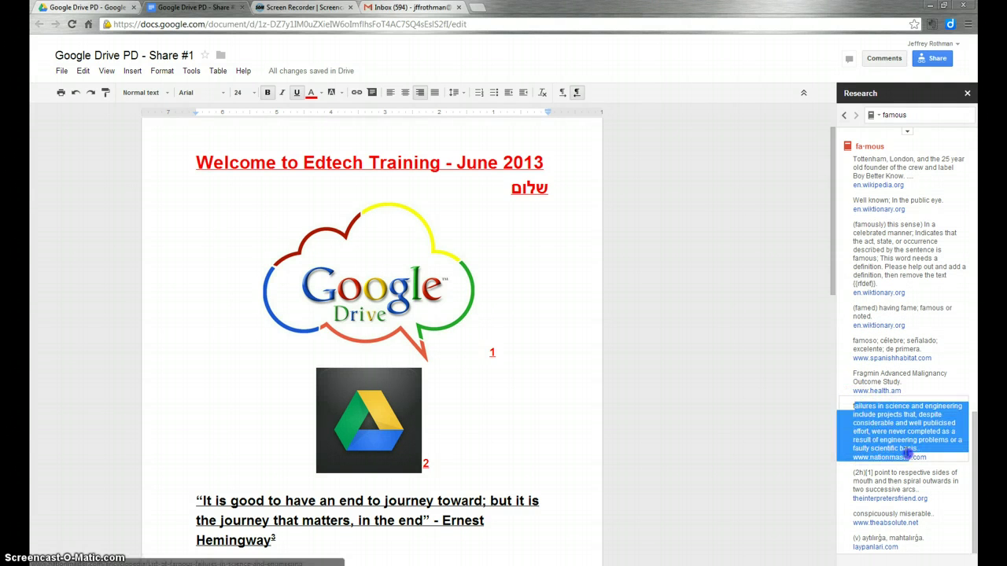
{"action": "scroll", "coordinate": [978, 302], "scroll_direction": "up", "scroll_amount": 3}
{"action": "scroll", "coordinate": [969, 158], "scroll_direction": "up", "scroll_amount": 10}
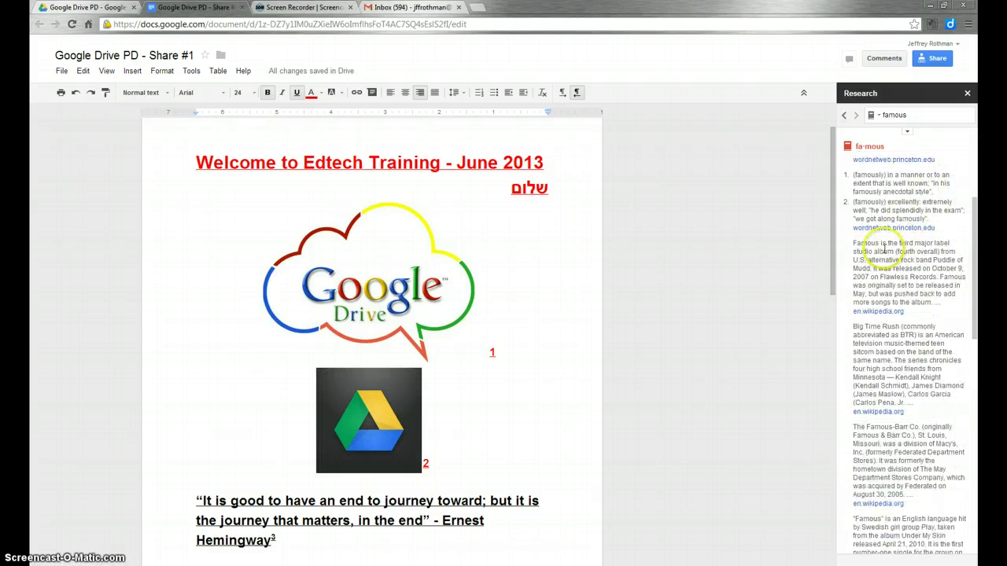
{"action": "left_click_drag", "start_coordinate": [895, 202], "coordinate": [623, 207]}
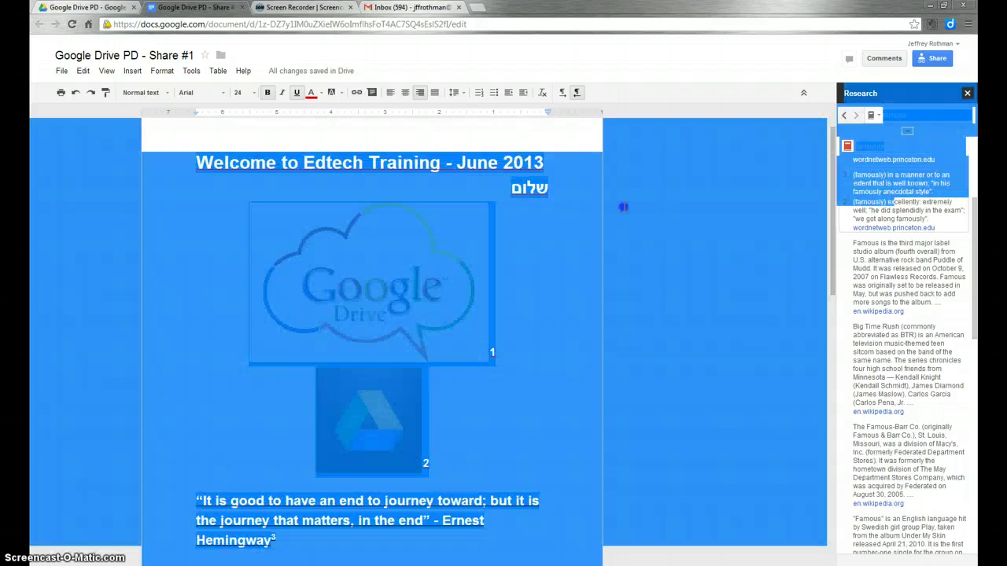
{"action": "left_click_drag", "start_coordinate": [688, 202], "coordinate": [689, 203]}
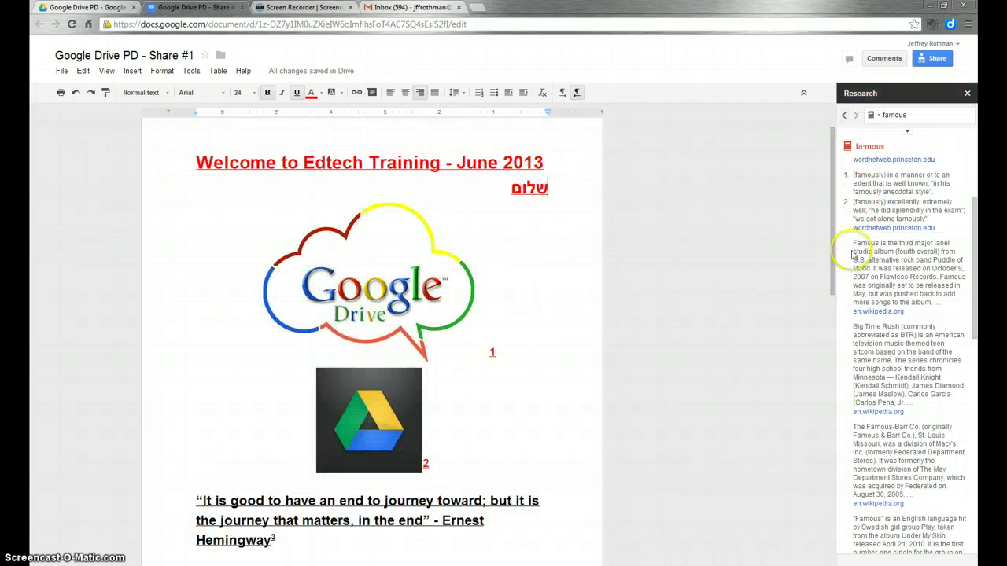
Copy the Big Time Rush entry from the Research results into the line under the document title, and undo the paste.
{"action": "left_click_drag", "start_coordinate": [852, 325], "coordinate": [906, 415]}
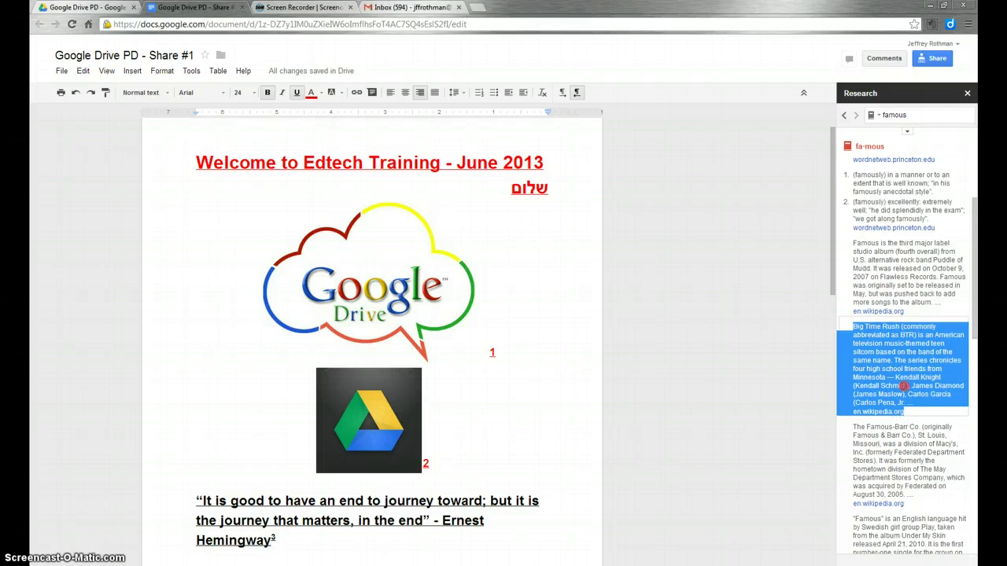
{"action": "right_click", "coordinate": [904, 386]}
{"action": "left_click", "coordinate": [852, 395]}
{"action": "left_click", "coordinate": [367, 180]}
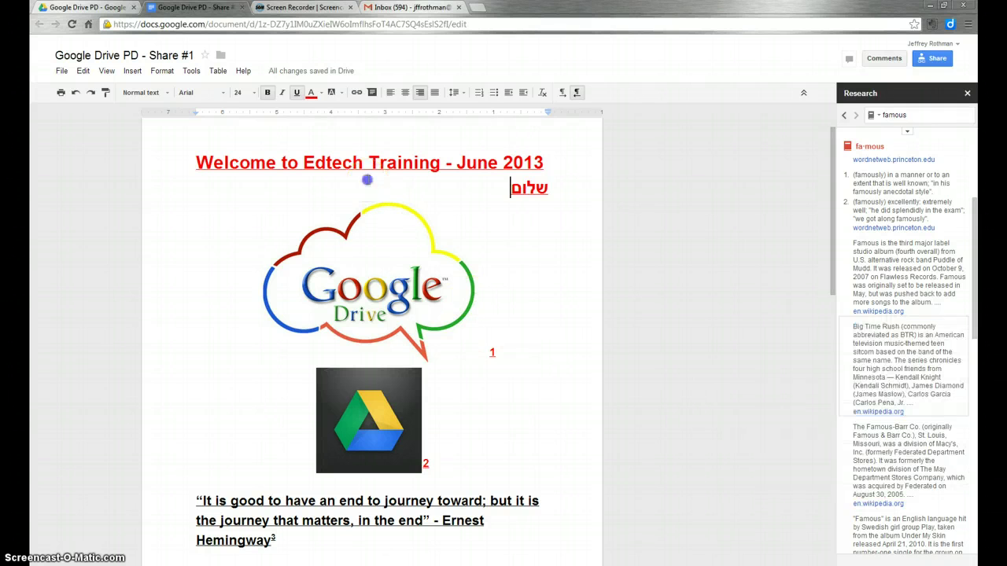
{"action": "right_click", "coordinate": [366, 180]}
{"action": "left_click", "coordinate": [401, 225]}
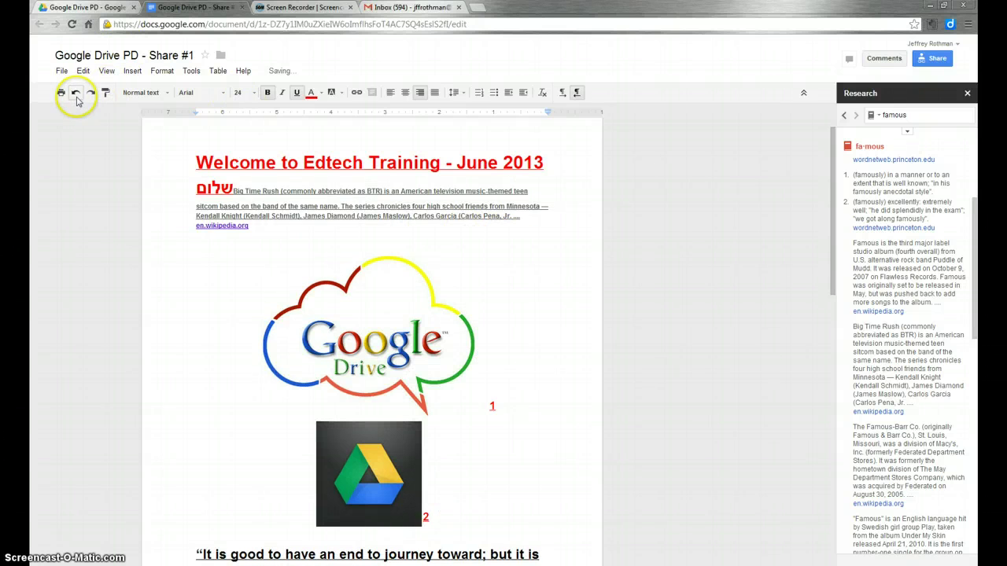
{"action": "left_click", "coordinate": [76, 92]}
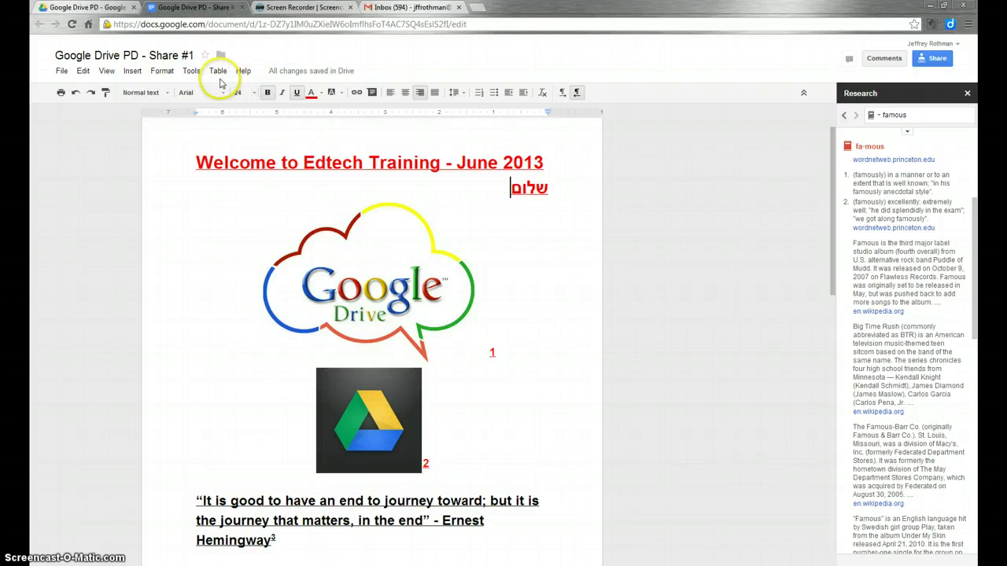
{"action": "left_click", "coordinate": [221, 77]}
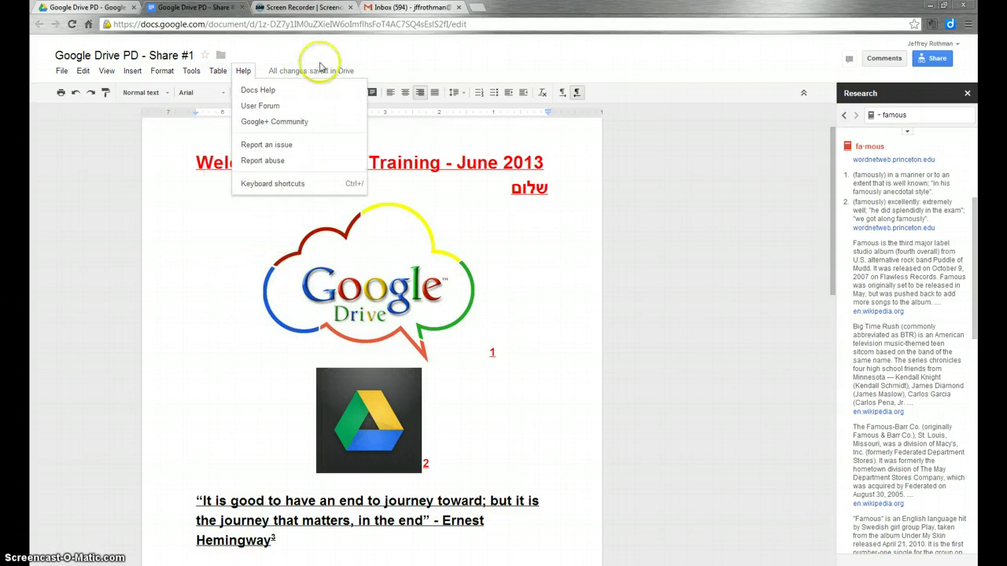
{"action": "left_click", "coordinate": [346, 48]}
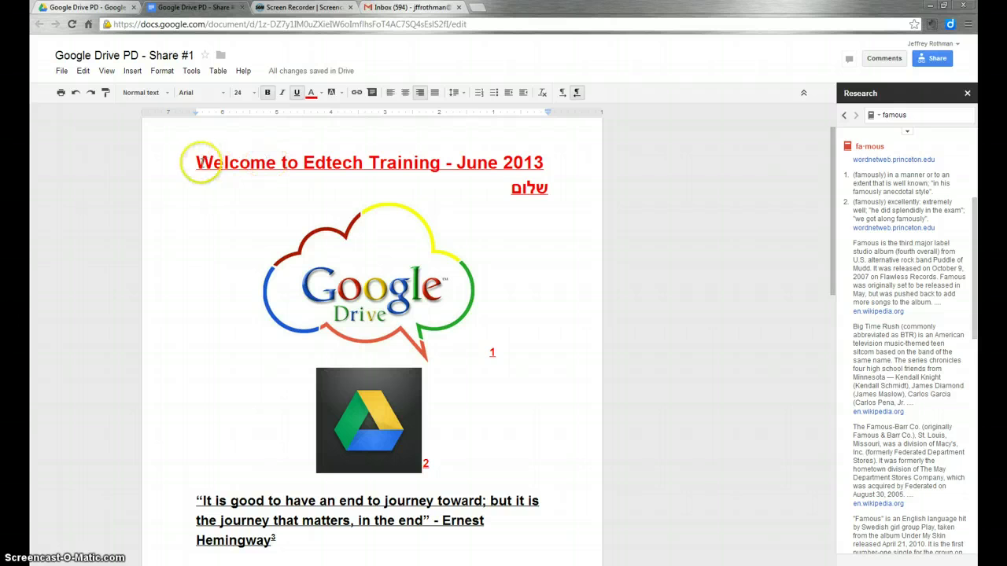
Insert two blank lines above the "Welcome to Edtech Training - June 2013" title and close the Research tool.
{"action": "left_click", "coordinate": [195, 162]}
{"action": "key", "text": "Return"}
{"action": "left_click", "coordinate": [201, 158]}
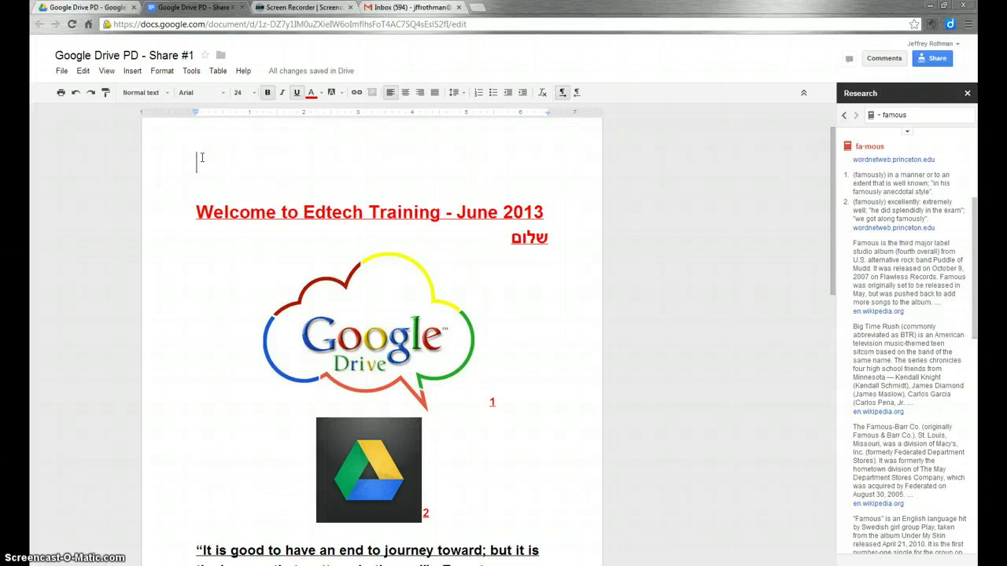
{"action": "left_click", "coordinate": [966, 94]}
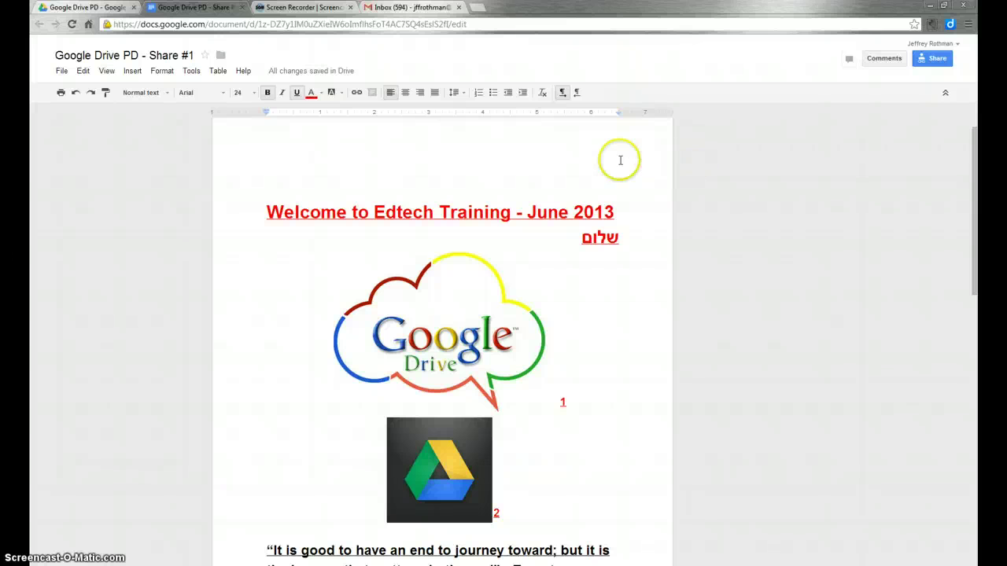
Review who has access to the document in its sharing settings.
{"action": "left_click", "coordinate": [939, 61]}
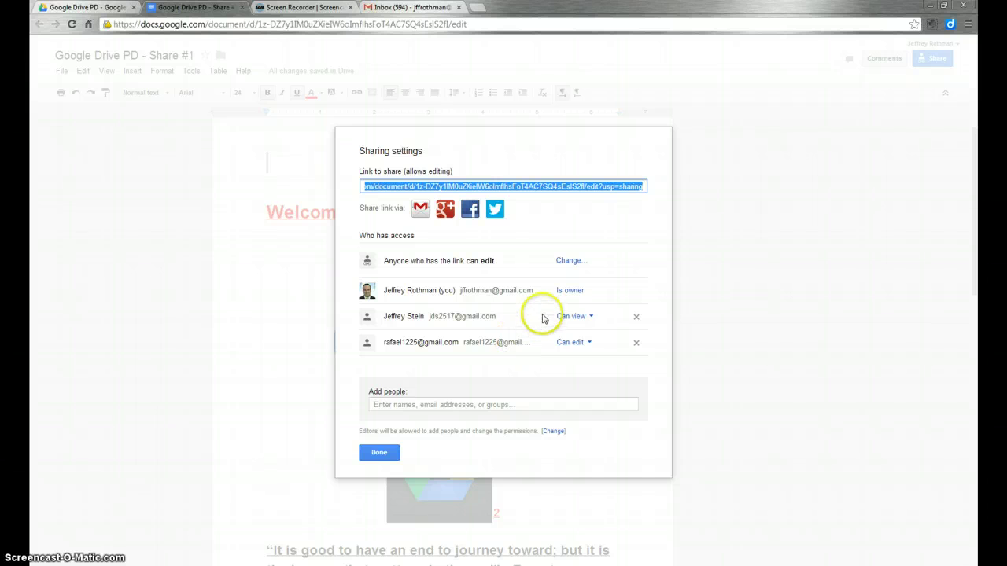
{"action": "left_click", "coordinate": [377, 453]}
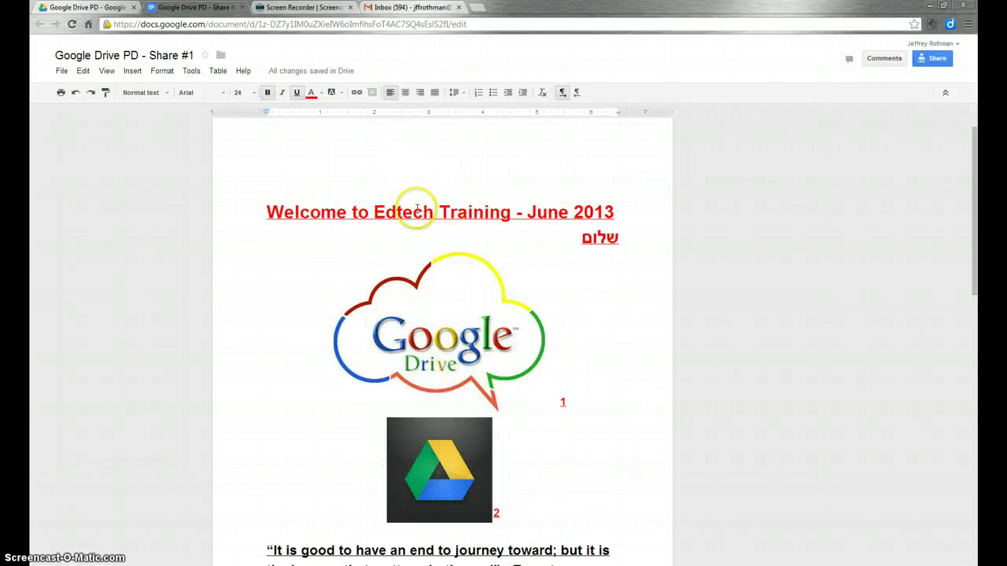
Enter the sample lines "sdfljkskdjf", "asdf" and "asd" above the welcome title, followed by a new line.
{"action": "type", "text": "sdfljkskdjf"}
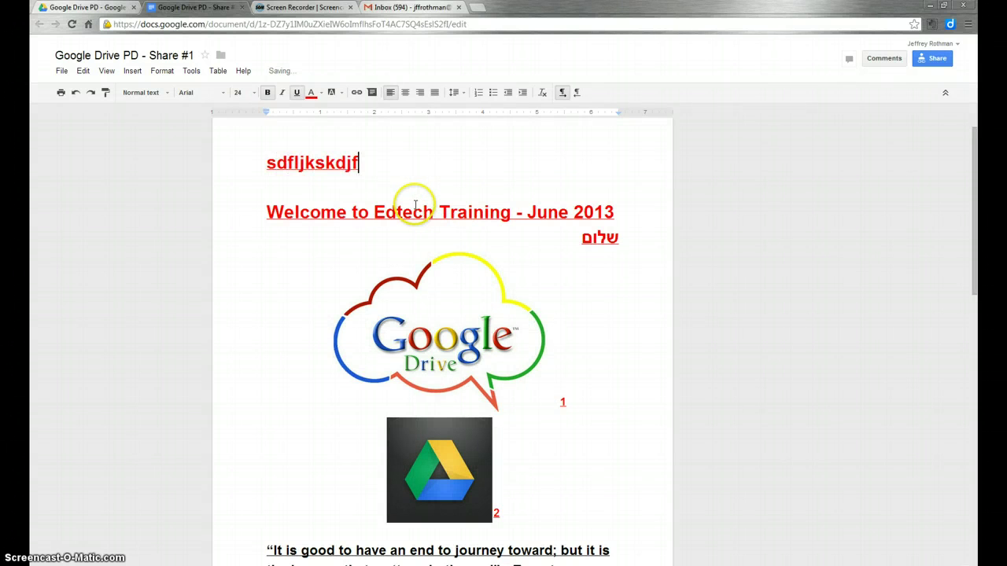
{"action": "key", "text": "Return"}
{"action": "type", "text": "asdf"}
{"action": "key", "text": "Return"}
{"action": "type", "text": "asd"}
{"action": "key", "text": "Return"}
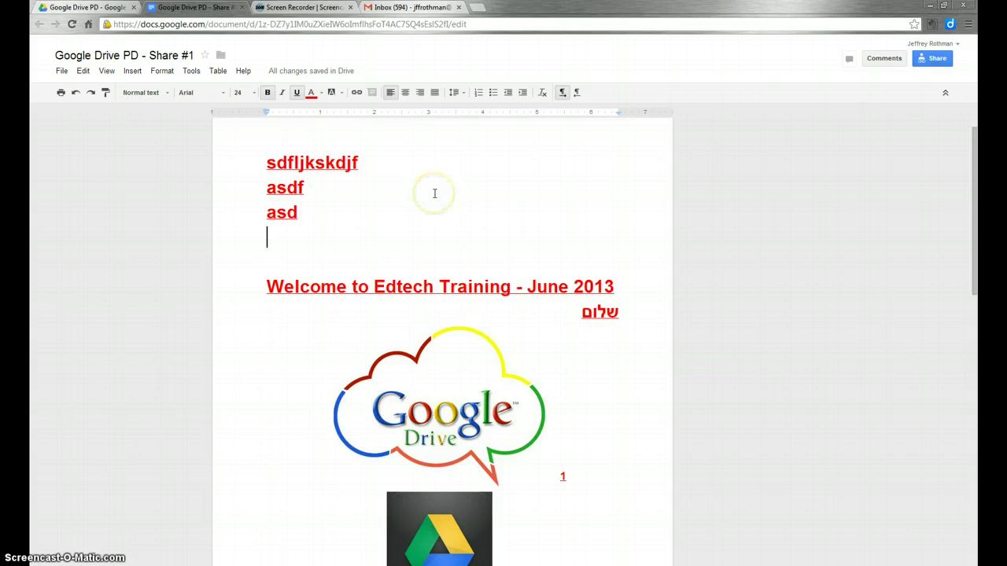
{"action": "left_click", "coordinate": [308, 449]}
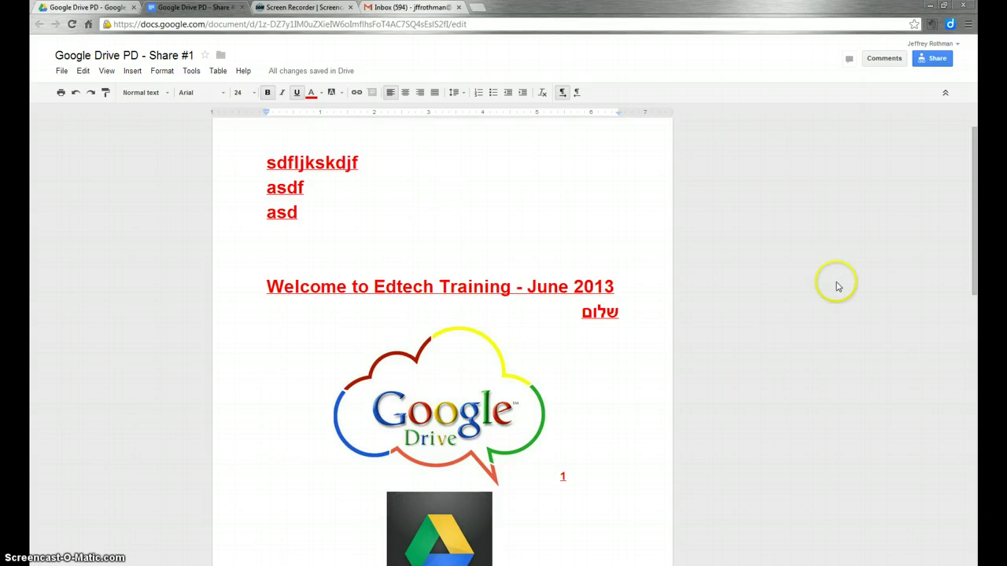
Share the document with another person by adding the suggested contact's e-mail with edit access and email notification.
{"action": "left_click", "coordinate": [935, 63]}
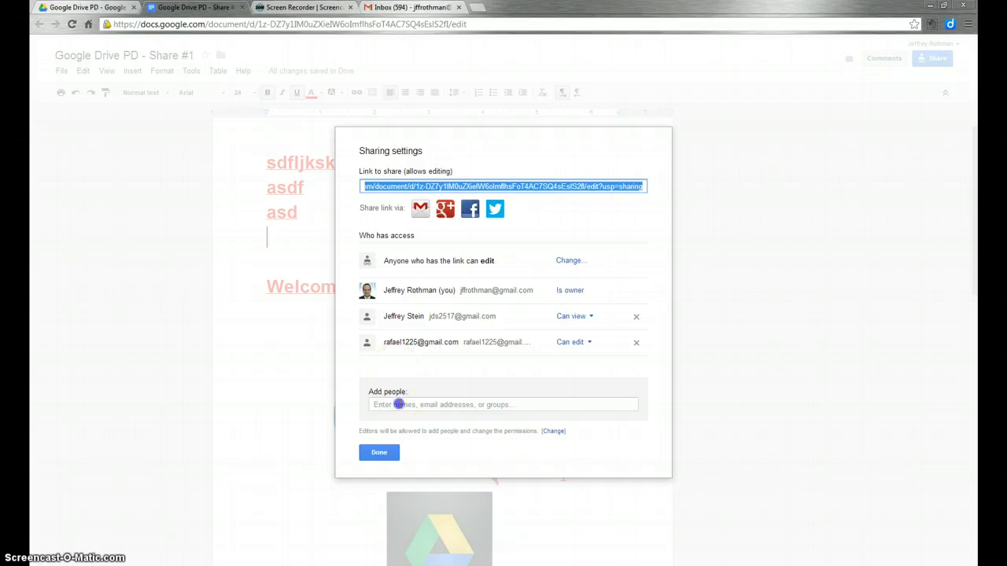
{"action": "left_click", "coordinate": [397, 404]}
{"action": "type", "text": "ljro"}
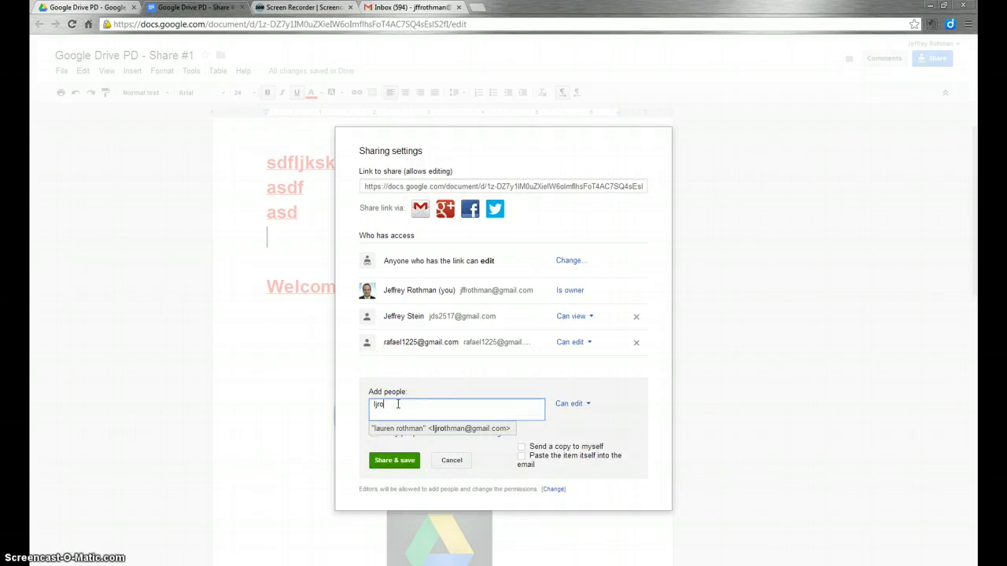
{"action": "left_click", "coordinate": [449, 428]}
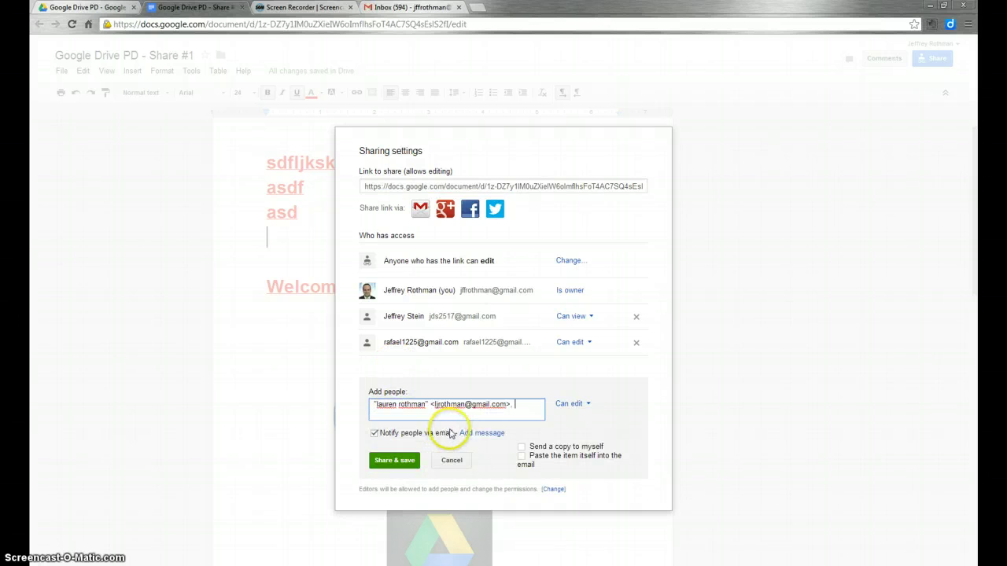
{"action": "left_click", "coordinate": [395, 462]}
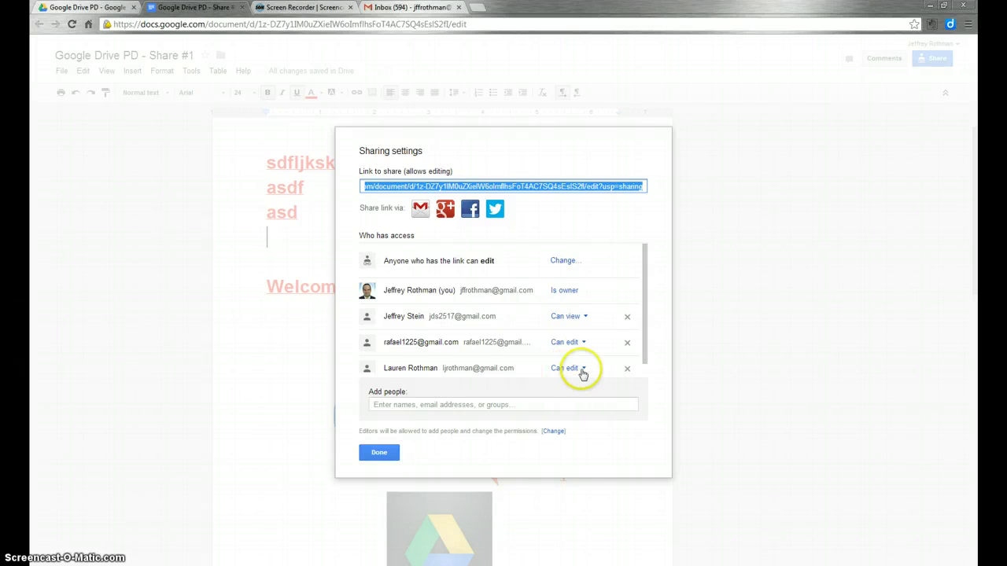
{"action": "left_click", "coordinate": [379, 453]}
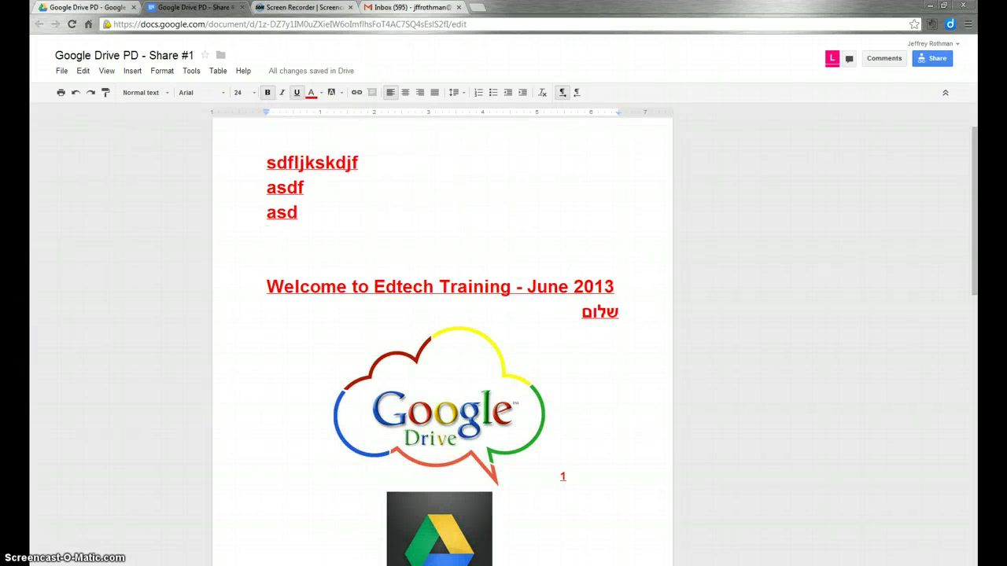
Check which collaborator currently has the document open.
{"action": "left_click", "coordinate": [128, 460]}
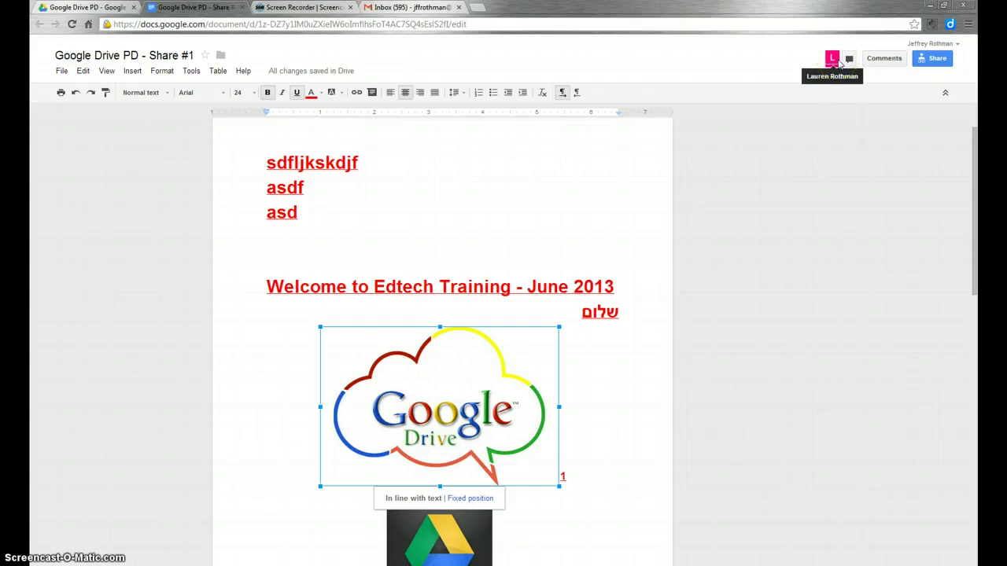
{"action": "mouse_move", "coordinate": [839, 65]}
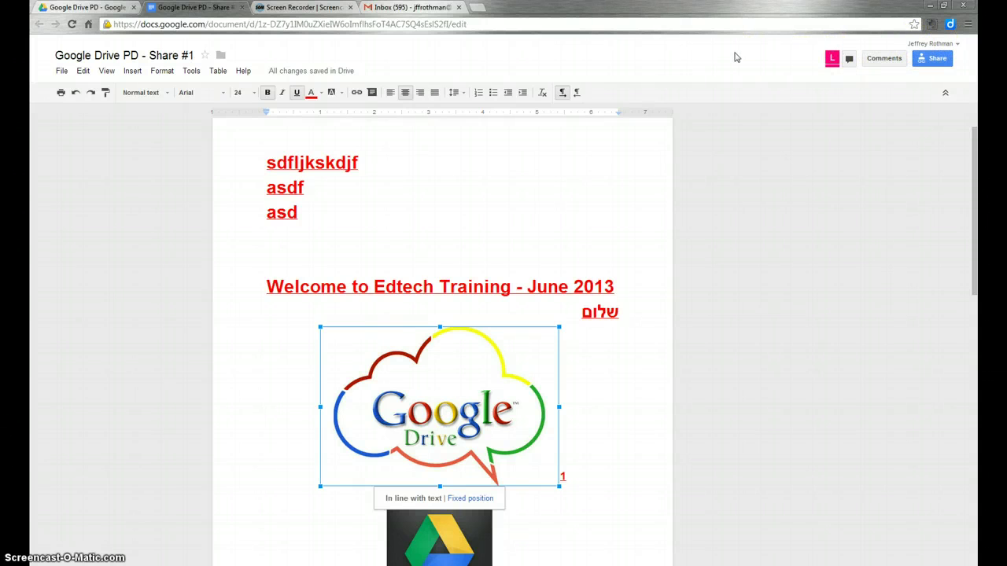
Add the sample line "sdksjadflsjl;kdsj" below "asd", followed by a new line.
{"action": "left_click", "coordinate": [389, 236]}
{"action": "type", "text": "sdk"}
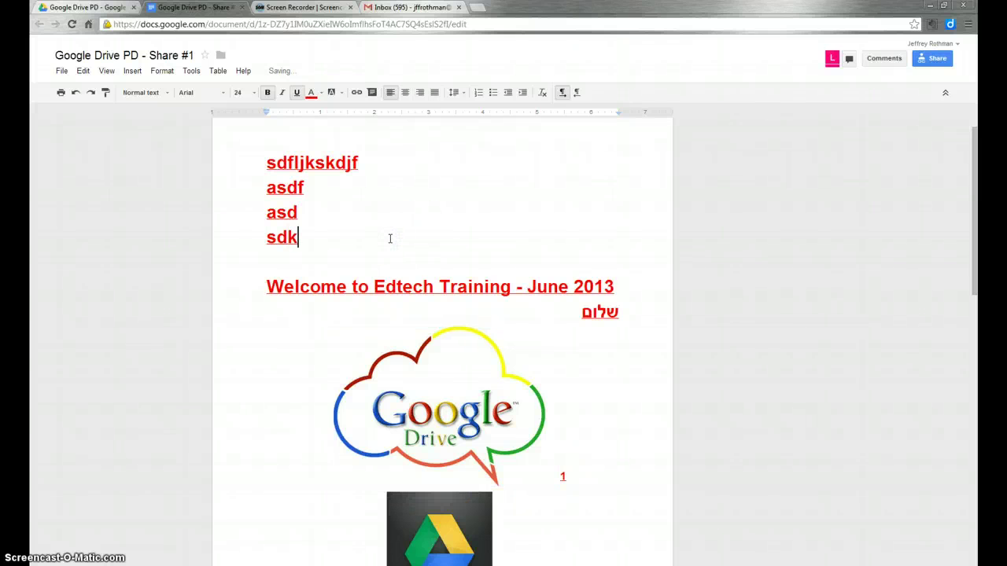
{"action": "type", "text": "sjadflsjl;kdsj"}
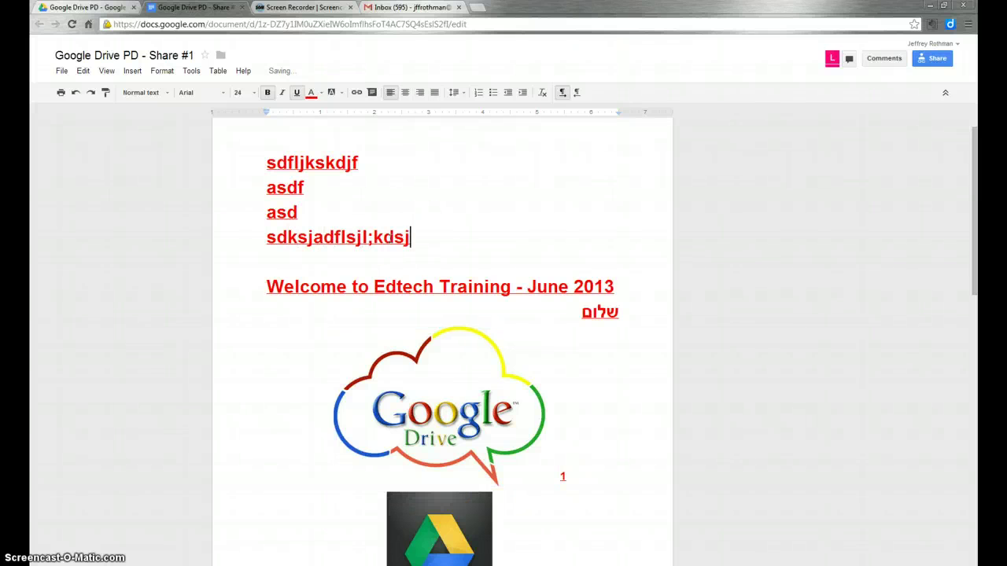
{"action": "key", "text": "Return"}
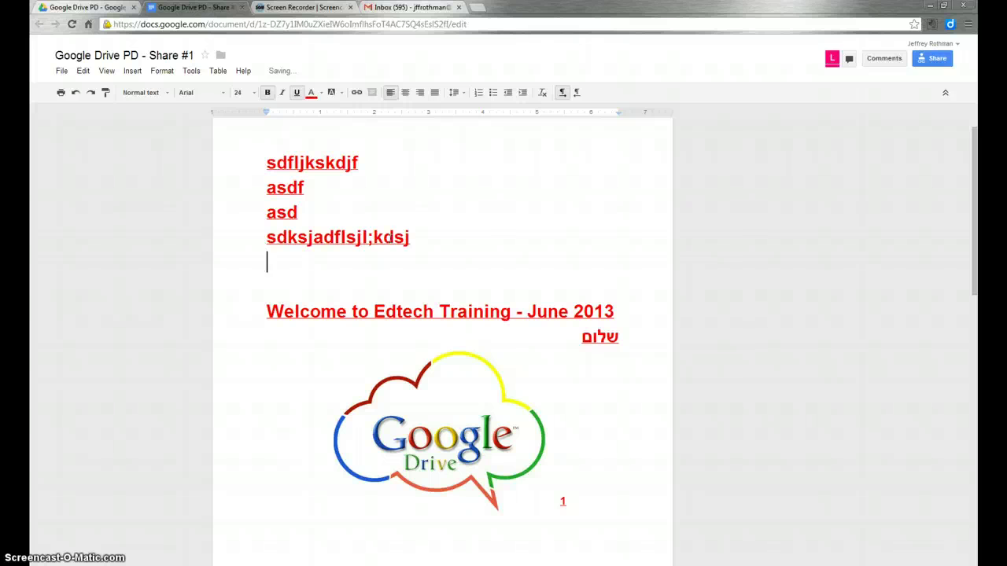